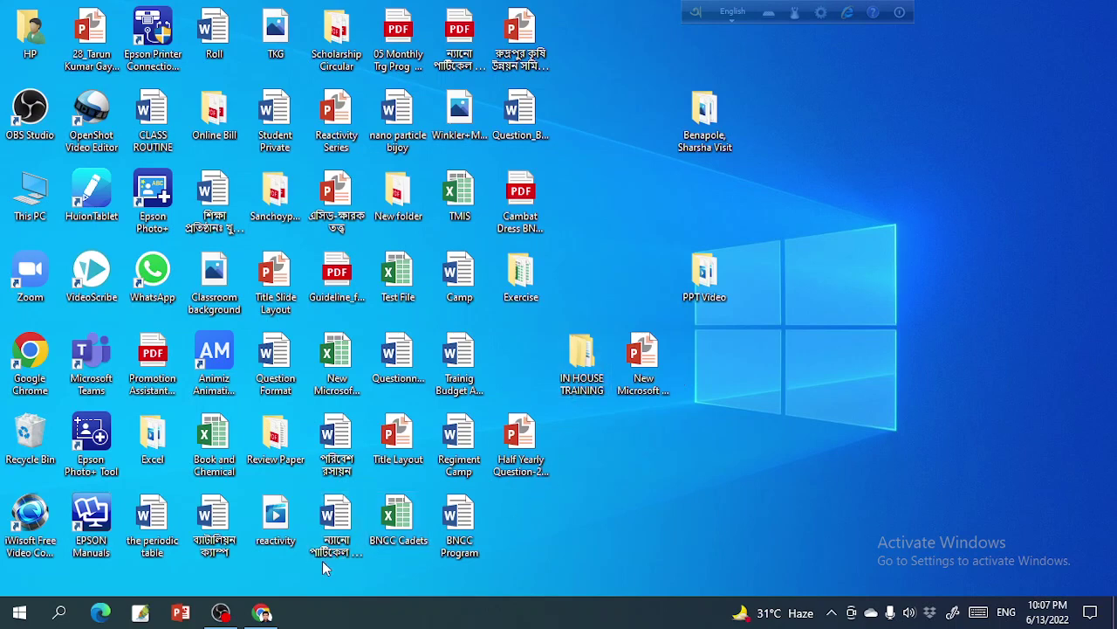
In Chrome, search Google for "online pdf2excel converter" and open the online2pdf.com PDF2EXCEL result.
left_click(263, 613)
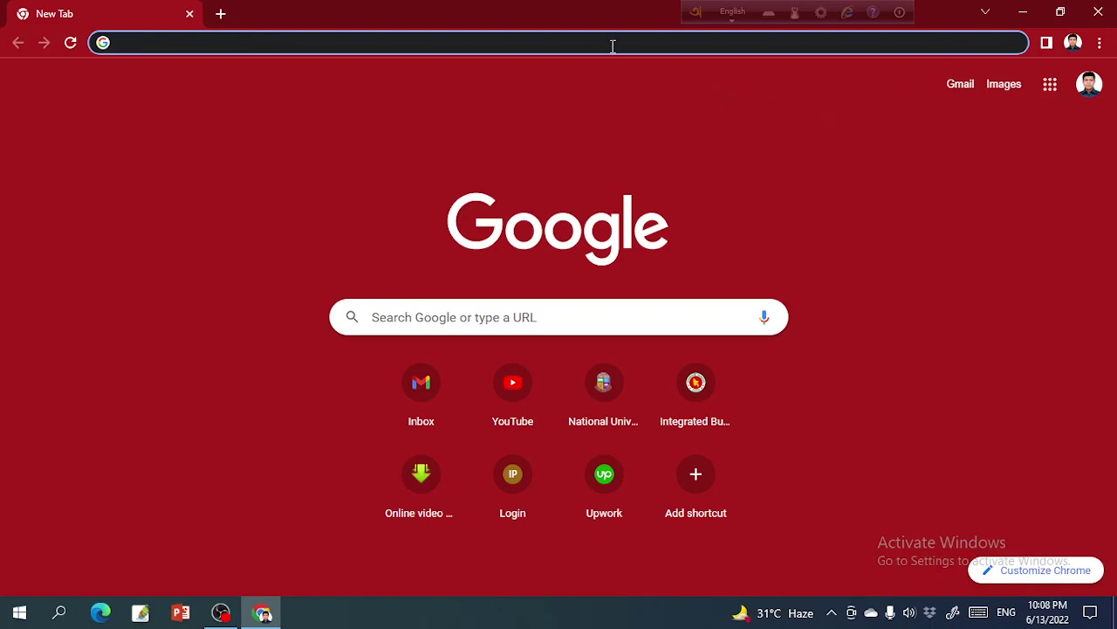
left_click(513, 316)
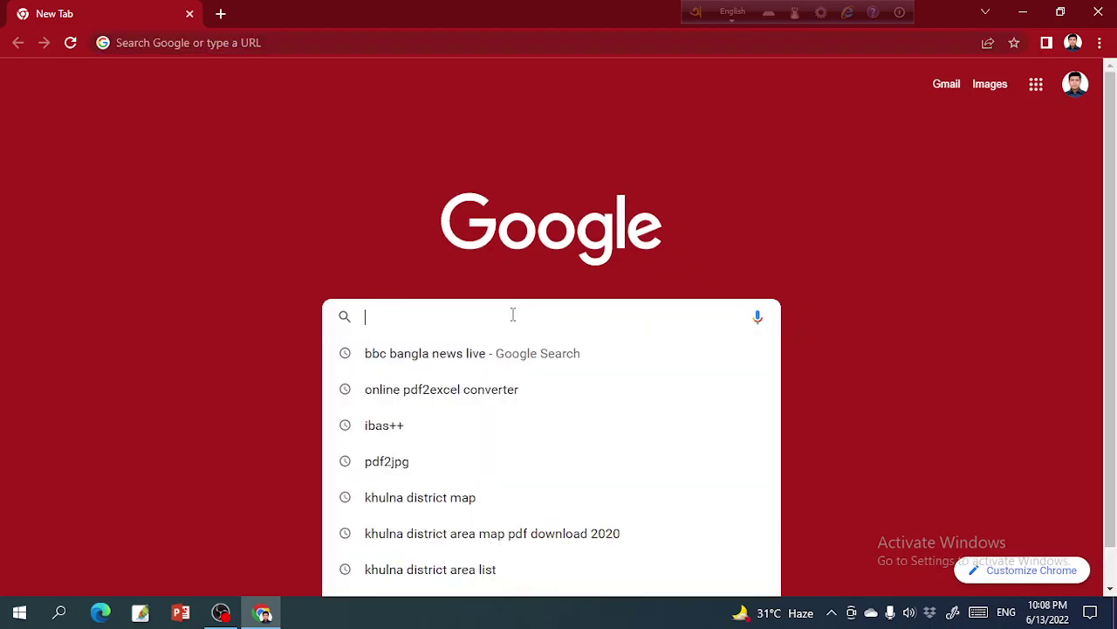
left_click(494, 394)
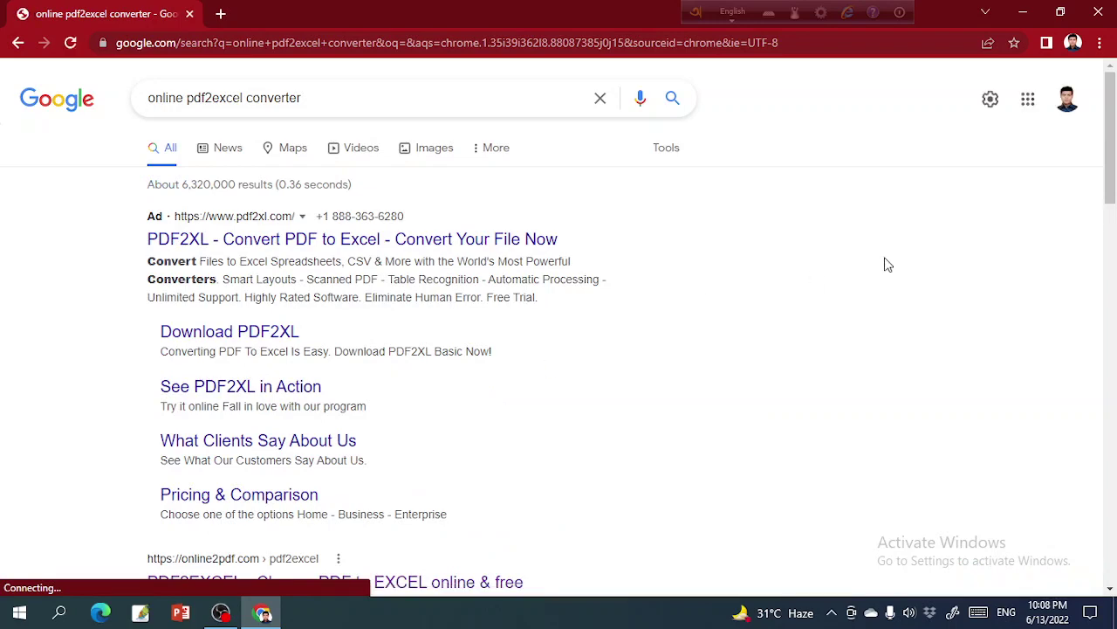
left_click_drag(1110, 179, 1111, 201)
left_click(357, 478)
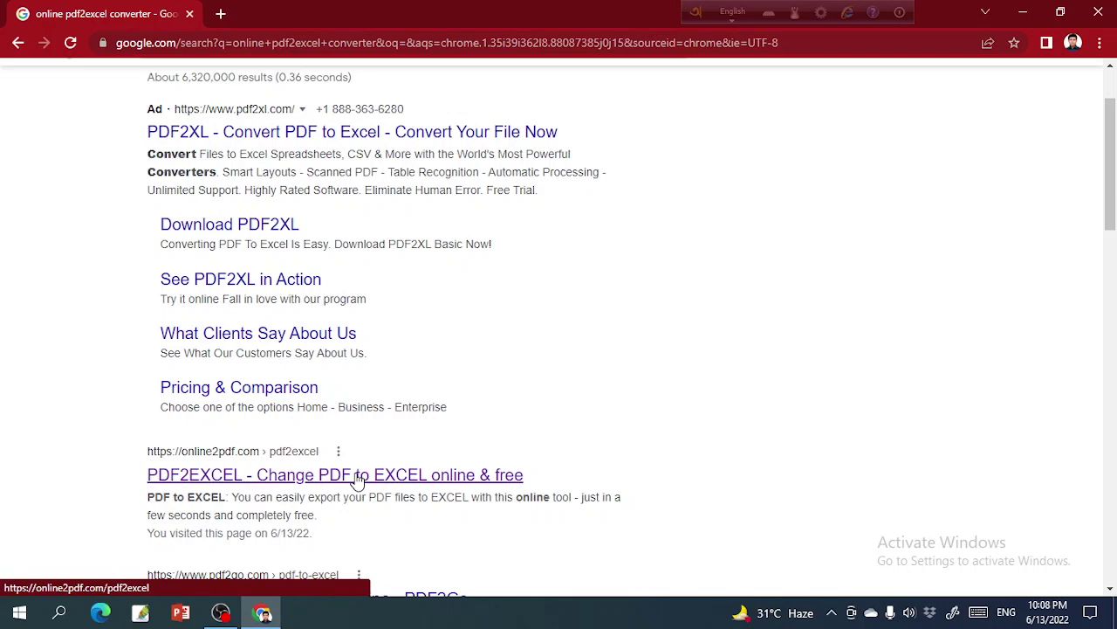
left_click(357, 479)
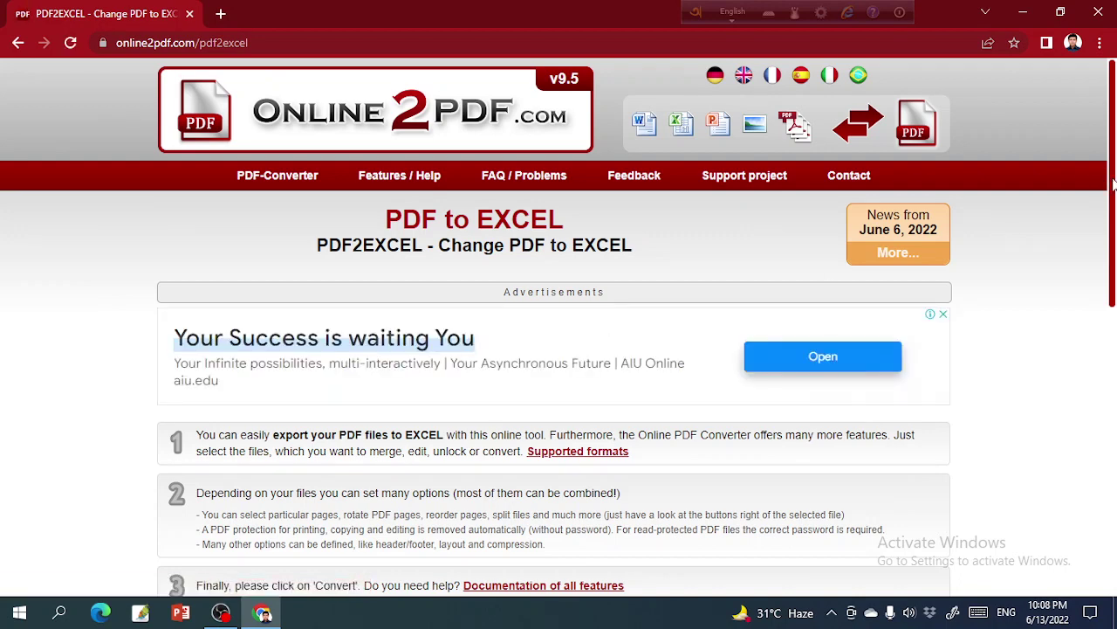
Choose the Degree Exam PDF from the Exercise folder as the file to convert.
left_click_drag(1114, 181, 1077, 307)
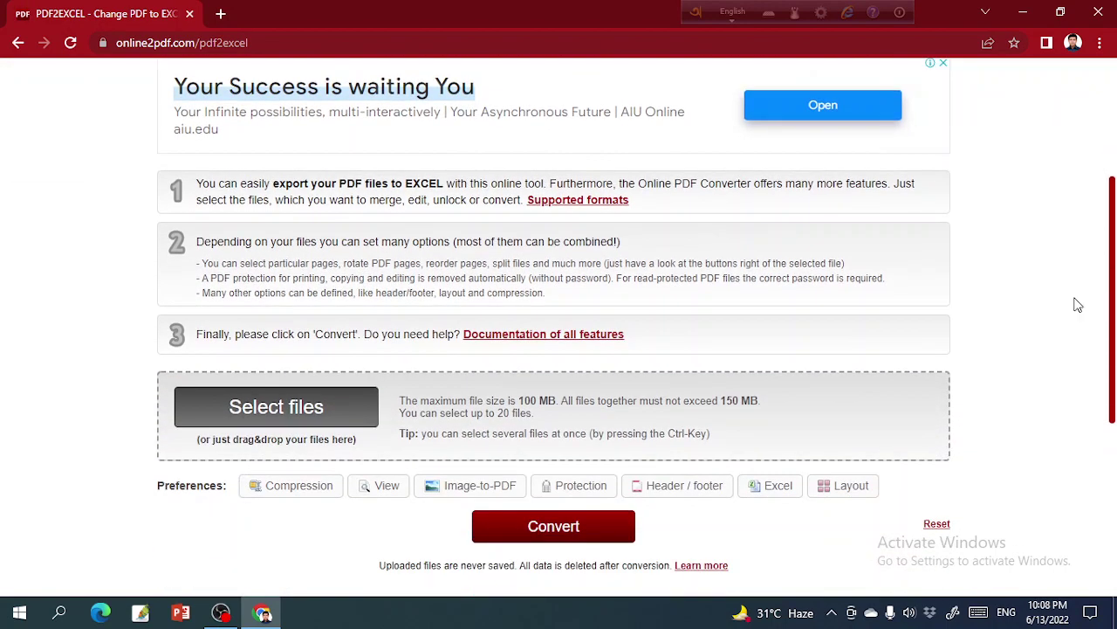
left_click(256, 421)
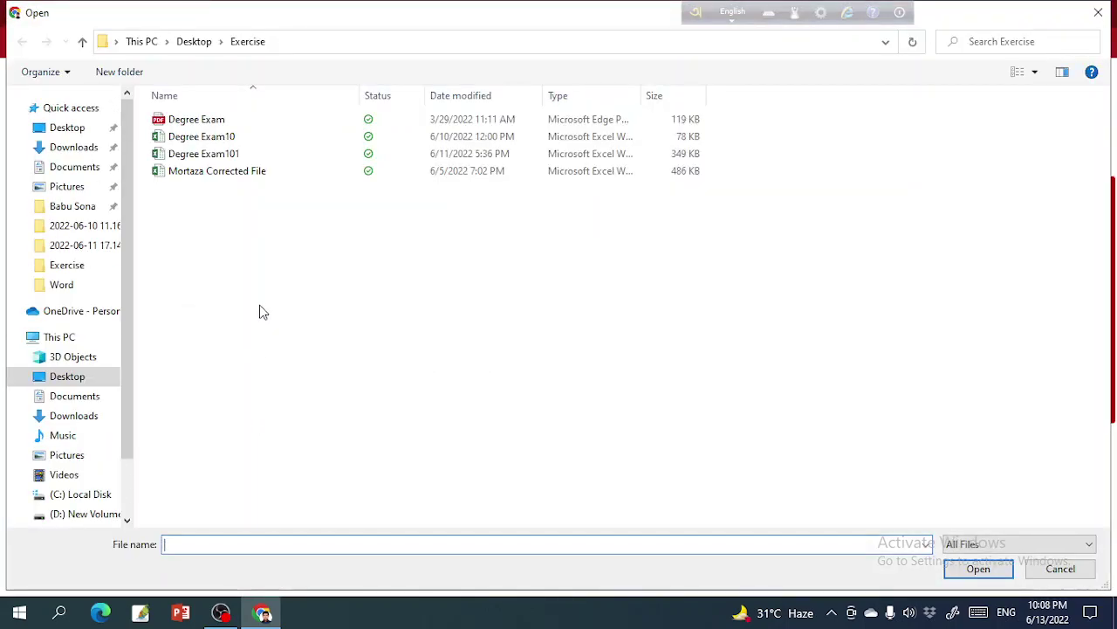
left_click(218, 126)
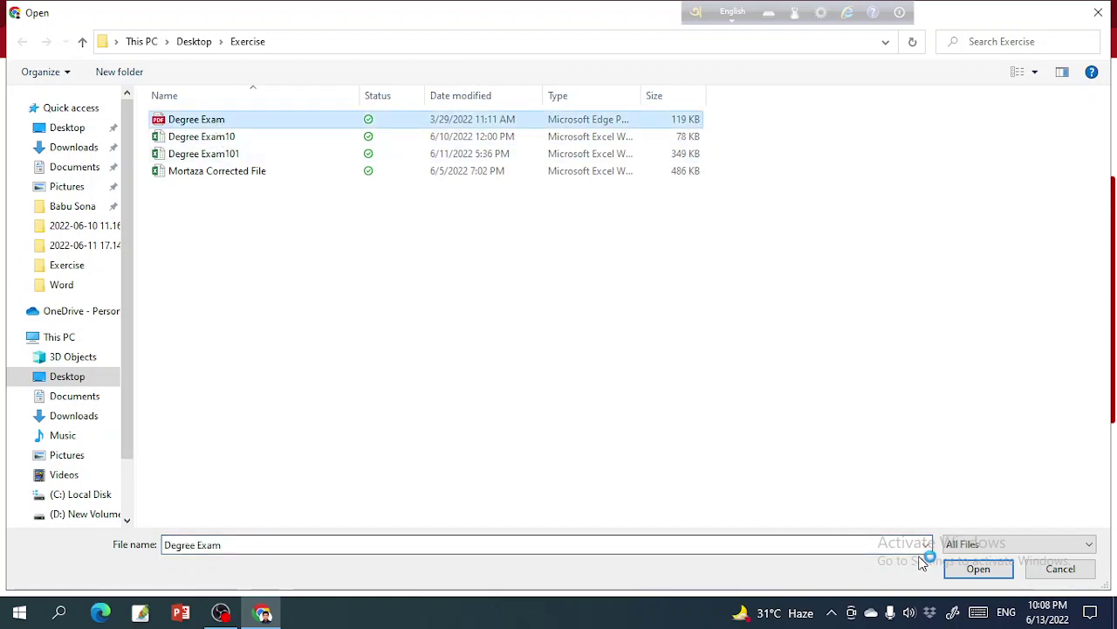
left_click(956, 568)
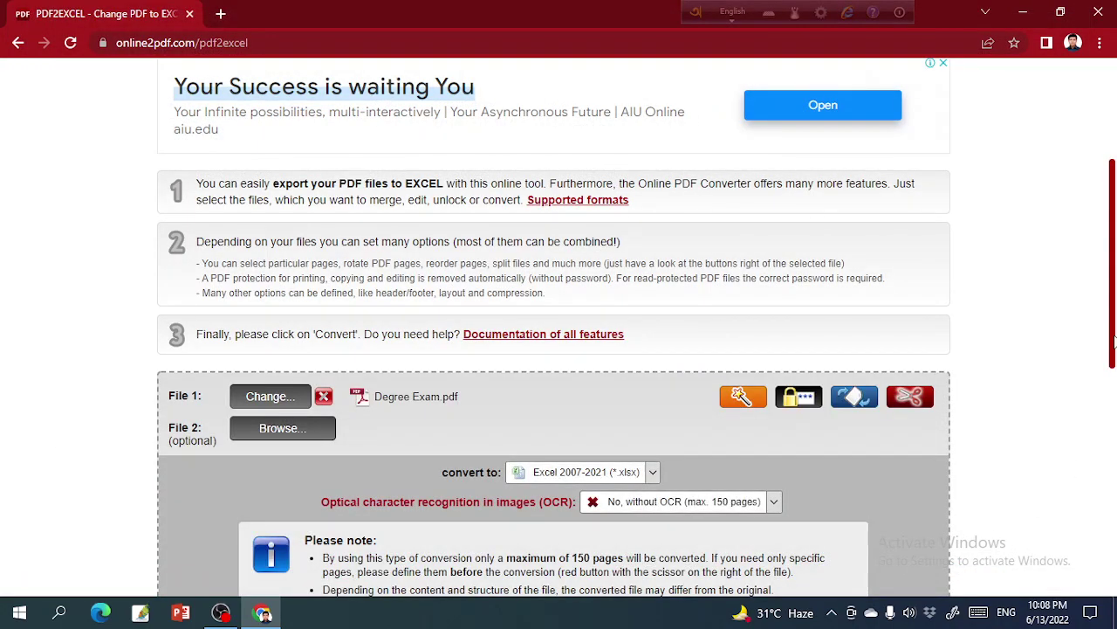
Convert the PDF to Excel, open the downloaded Degree Exam.xlsx and dismiss the Office activation wizard.
left_click_drag(1114, 341, 1114, 430)
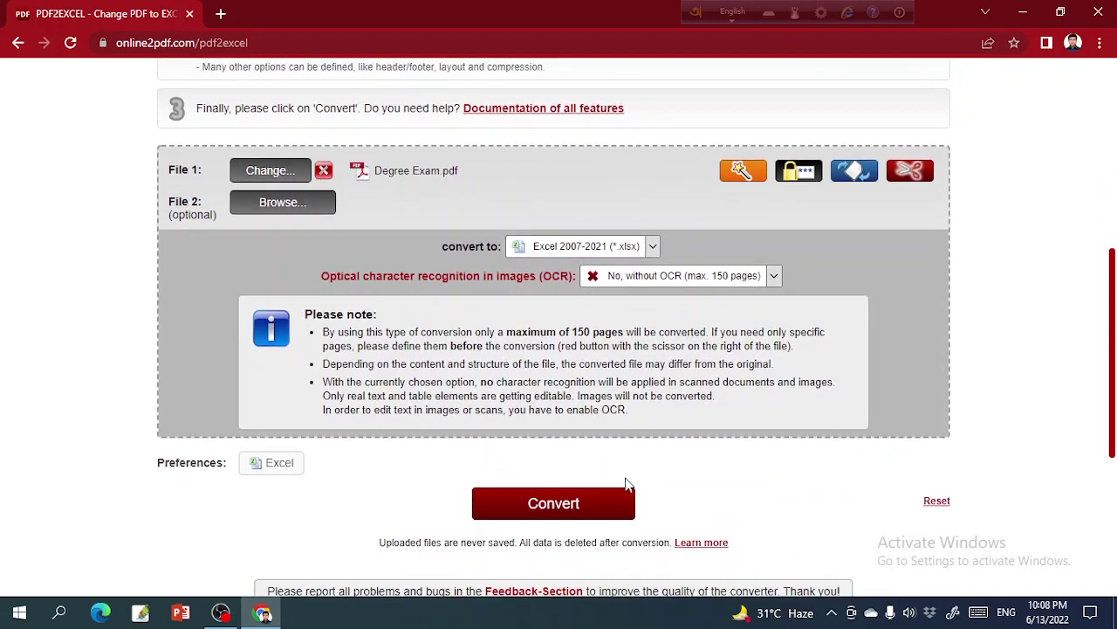
left_click(571, 501)
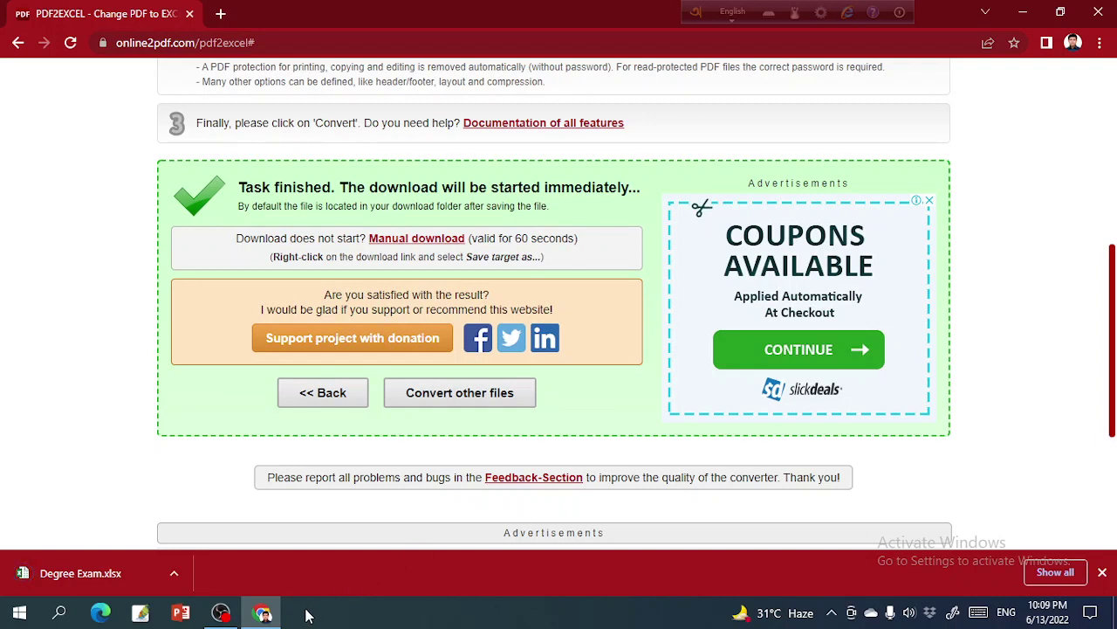
left_click(98, 572)
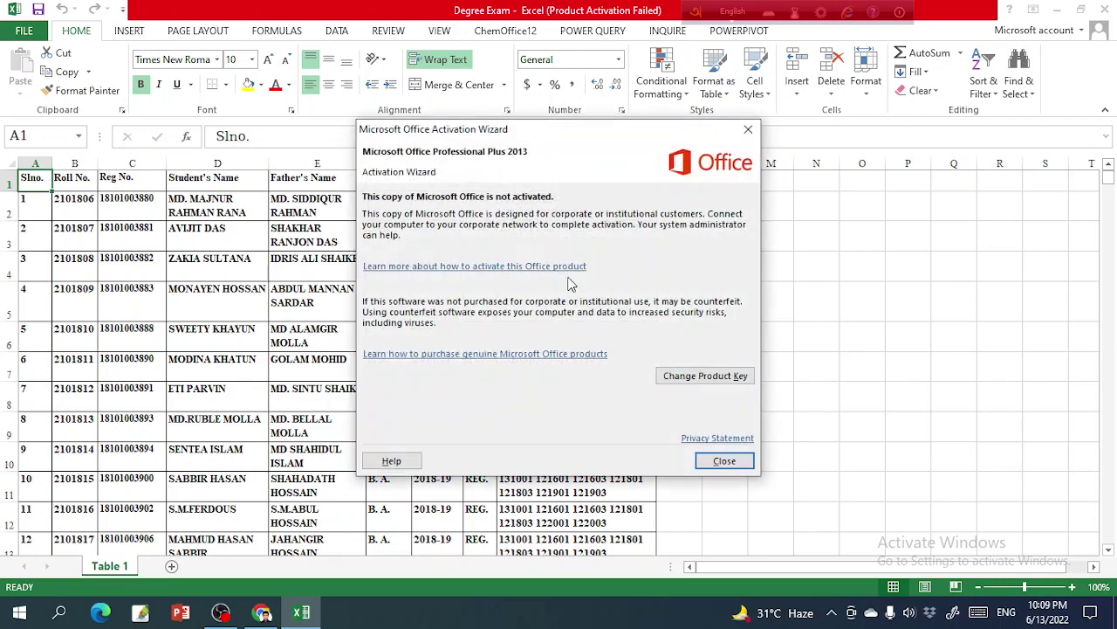
left_click(750, 129)
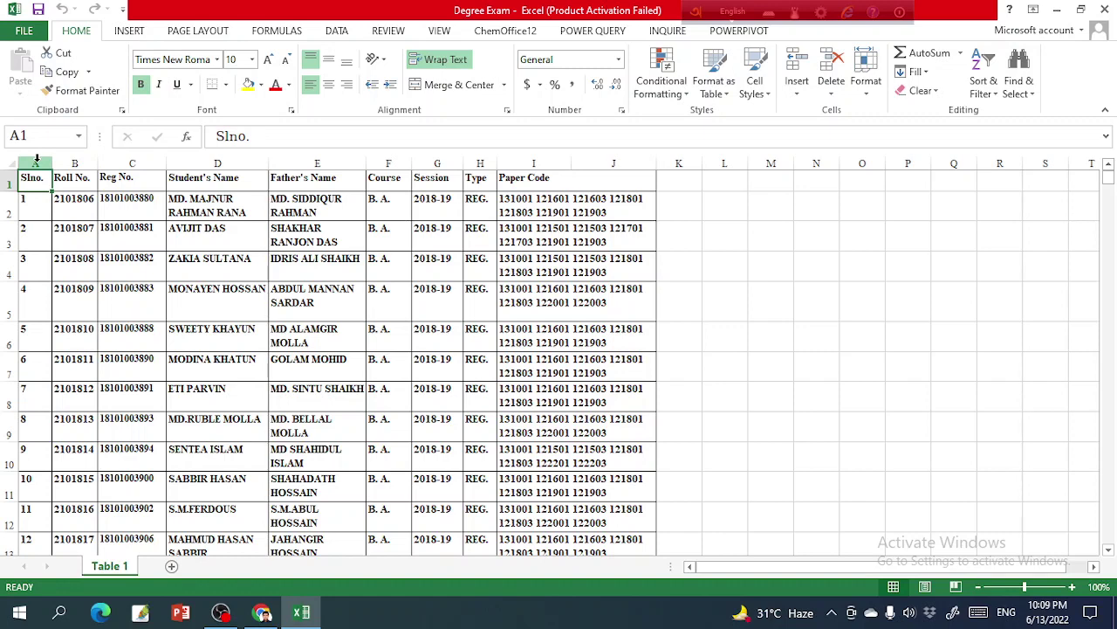
Turn off text wrapping for columns A to H, from Slno. through Type.
left_click(36, 159)
left_click(73, 161, "ctrl")
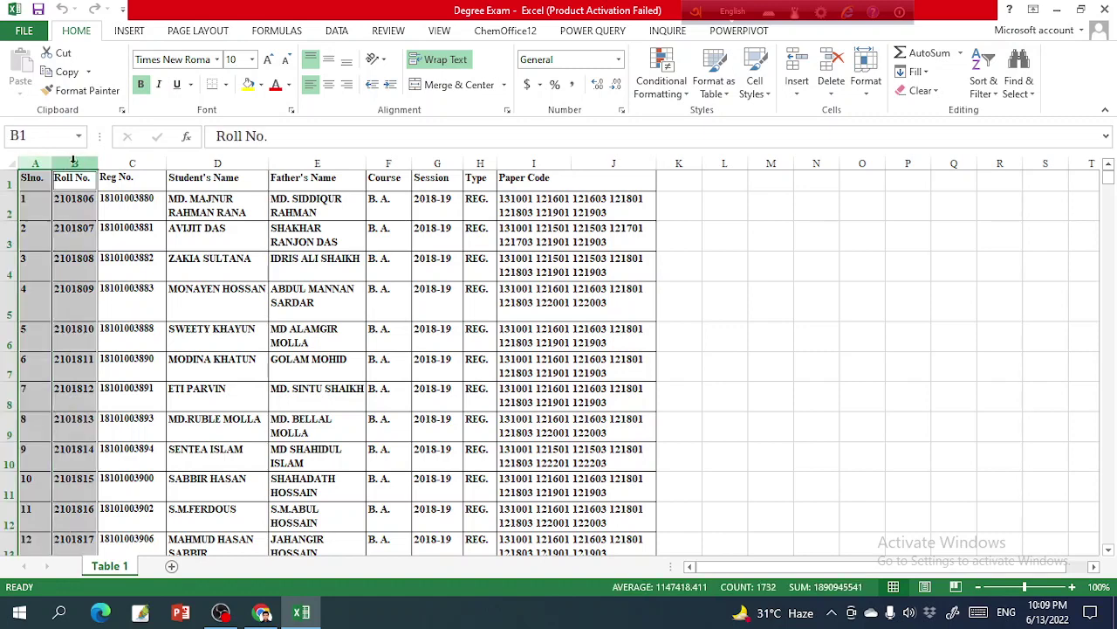
left_click(114, 160, "ctrl")
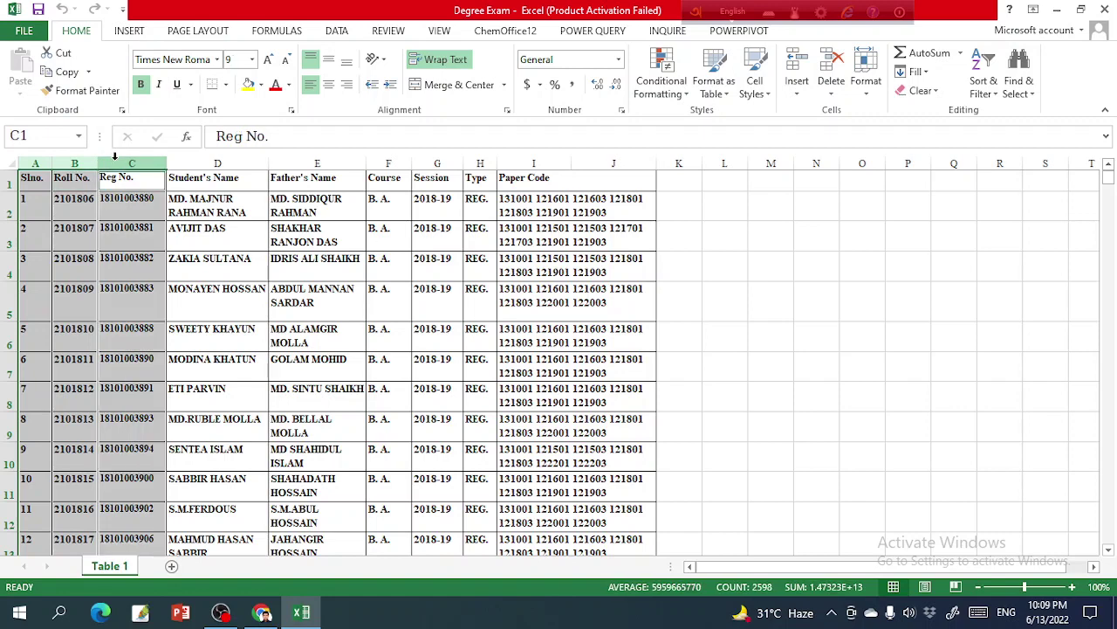
left_click(197, 159, "ctrl")
left_click(286, 158, "ctrl")
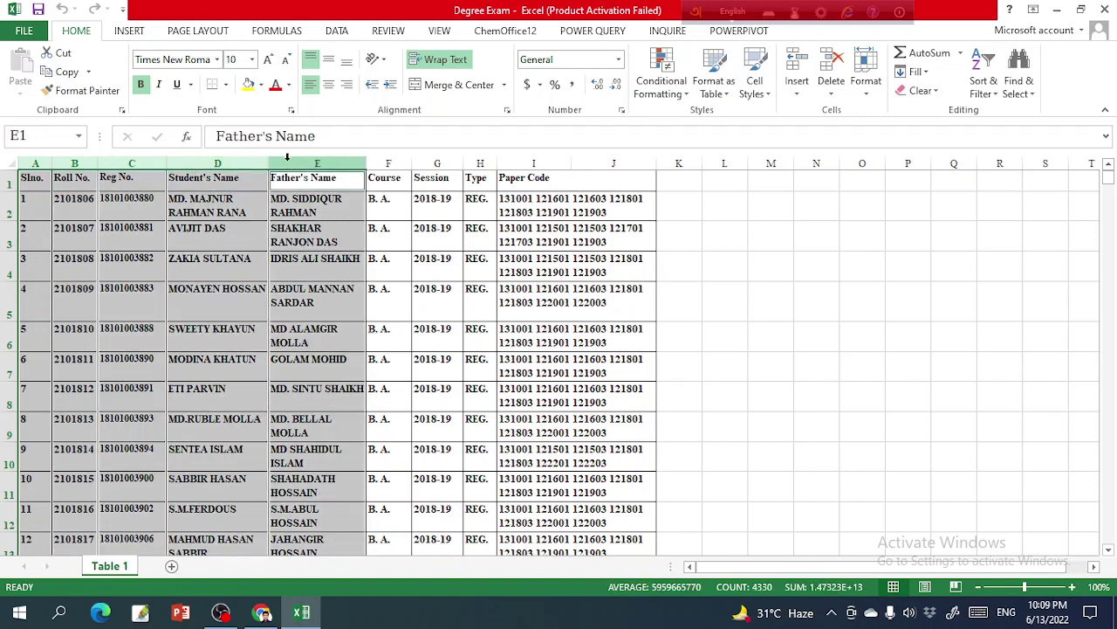
left_click(384, 158, "ctrl")
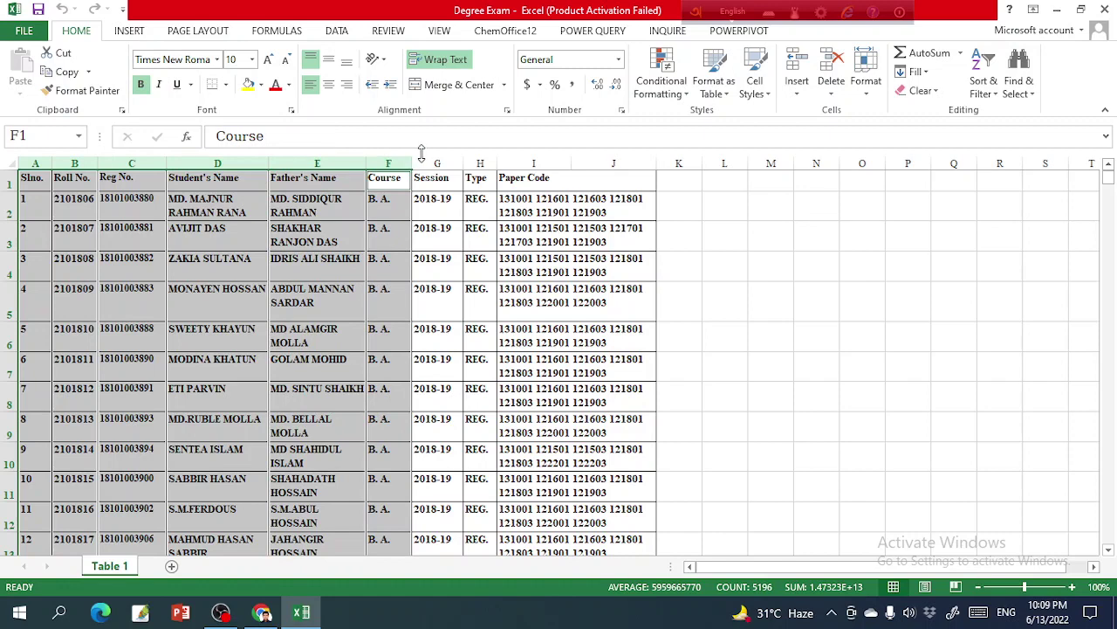
left_click(437, 158, "ctrl")
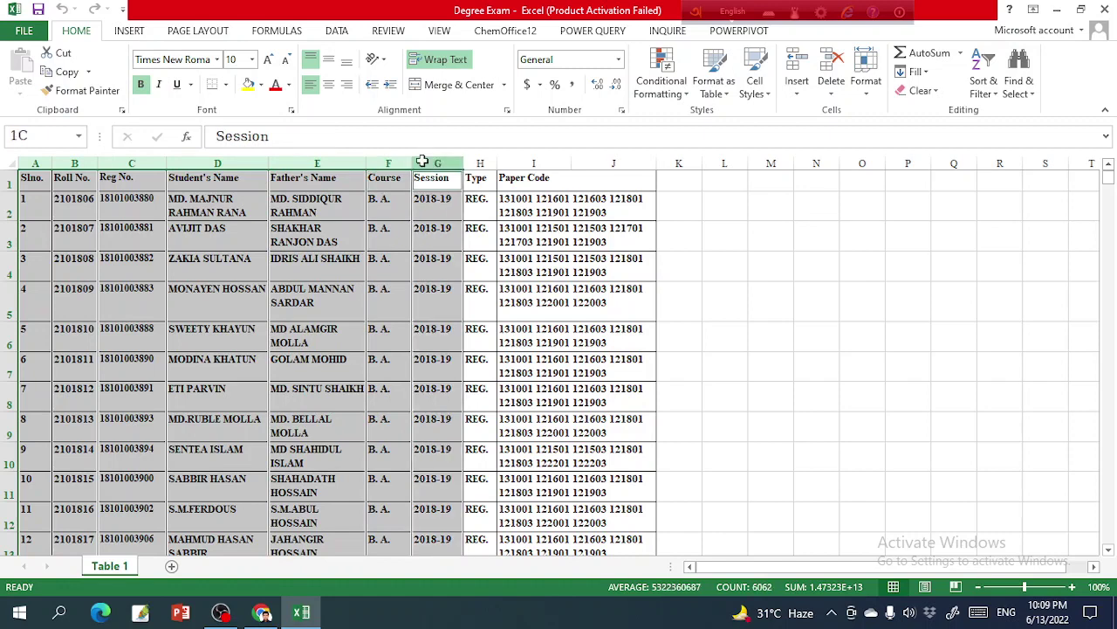
left_click(477, 159, "ctrl")
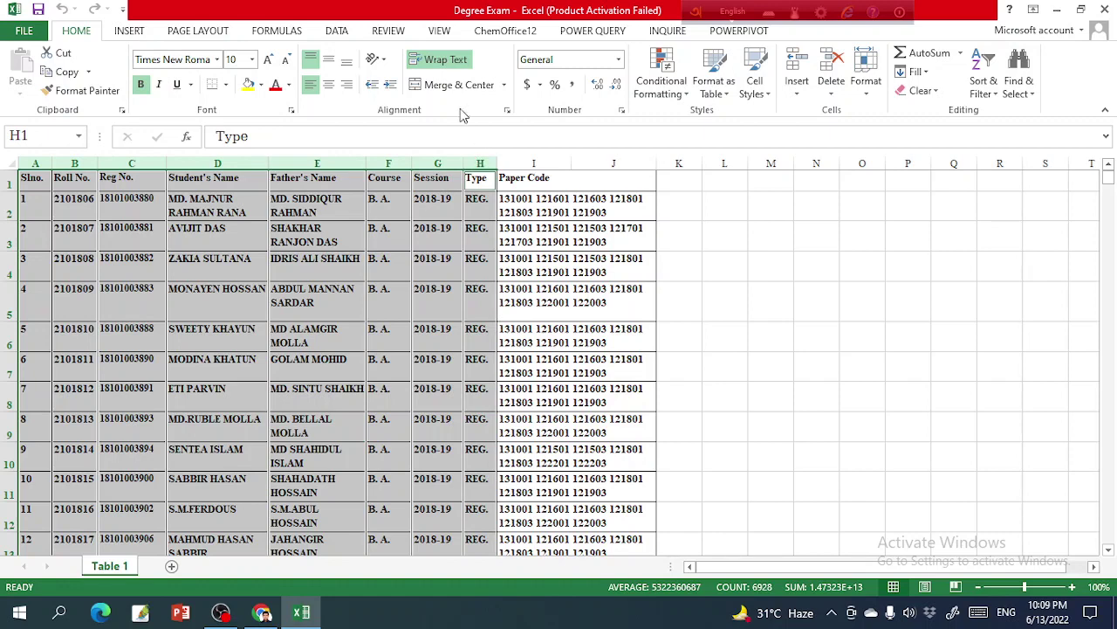
left_click(448, 63)
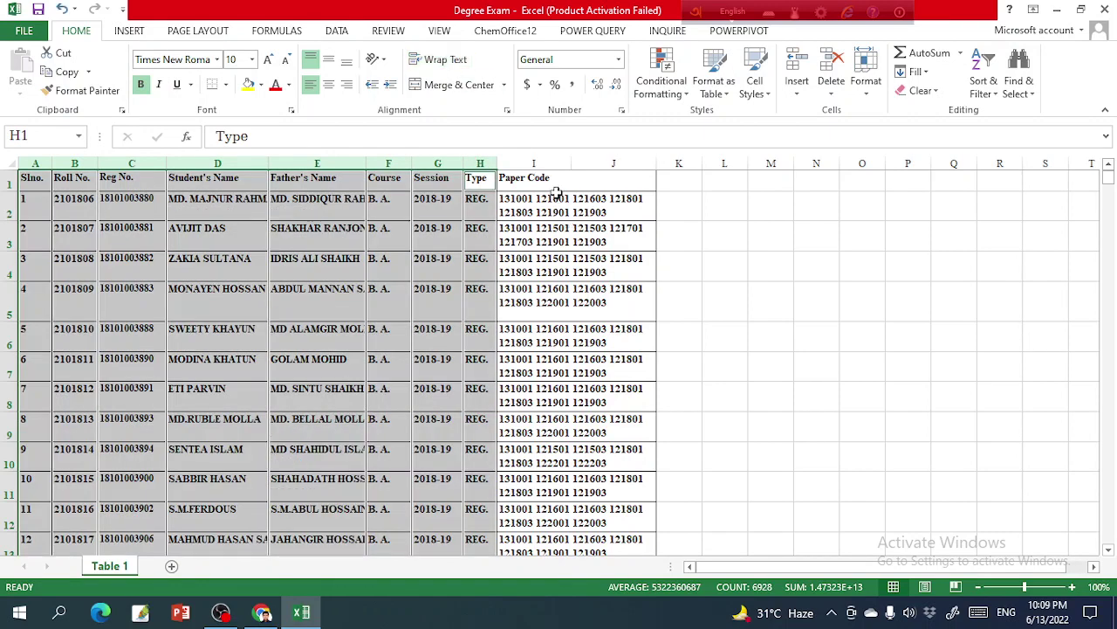
Unmerge the Paper Code cells in columns I and J and widen column I to fit four codes per line.
left_click(543, 162)
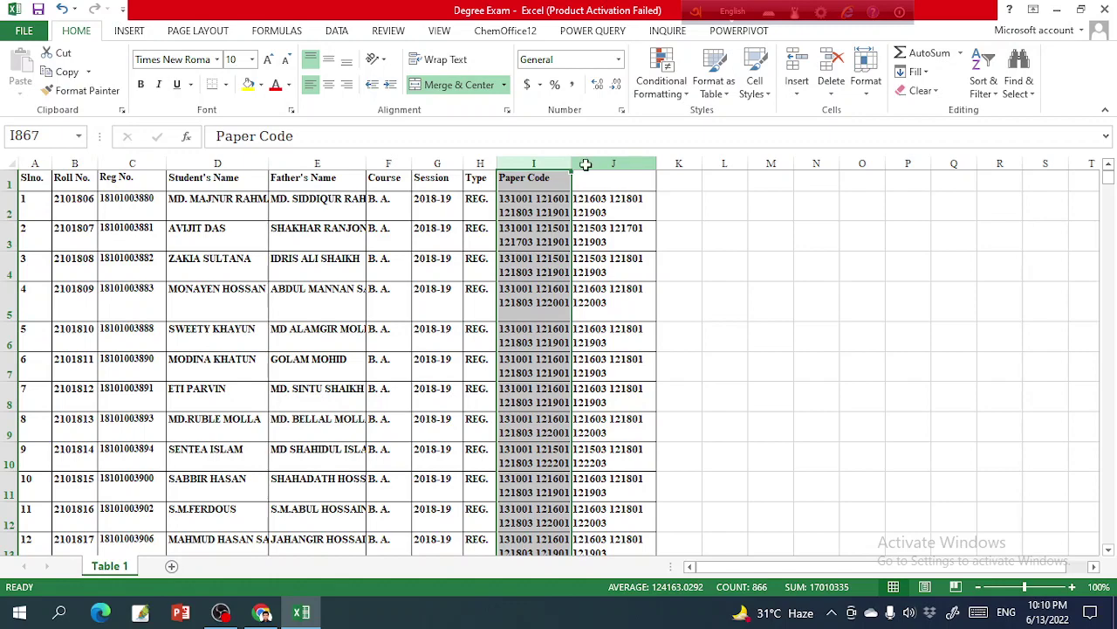
left_click(586, 163, "ctrl")
left_click(462, 91)
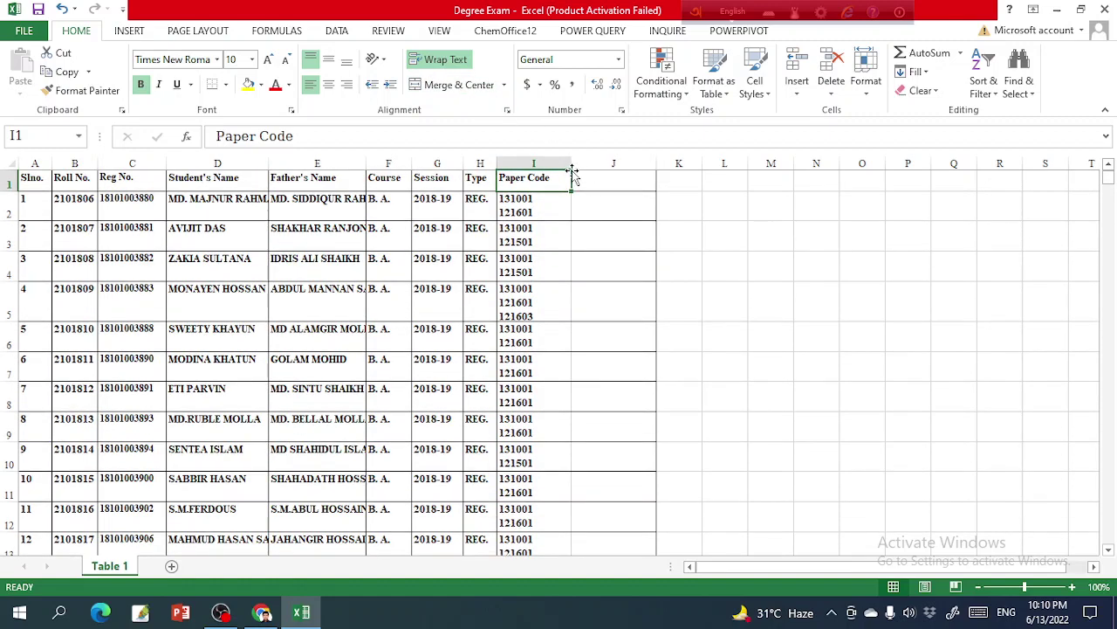
left_click_drag(571, 169, 672, 162)
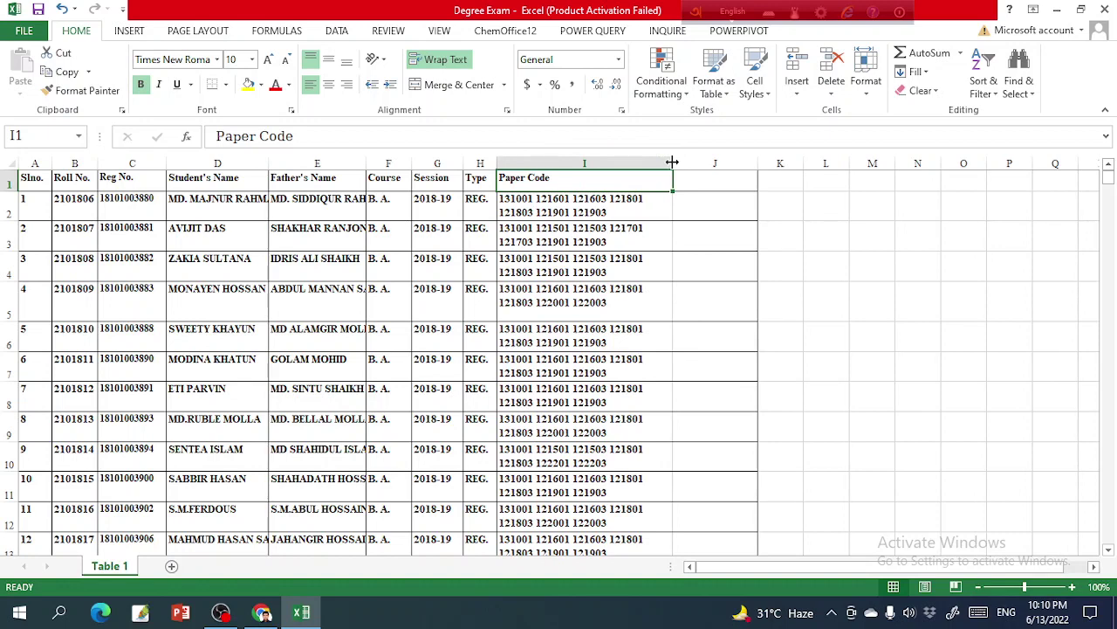
Set the number format of the Paper Code column I to Text.
left_click(552, 163)
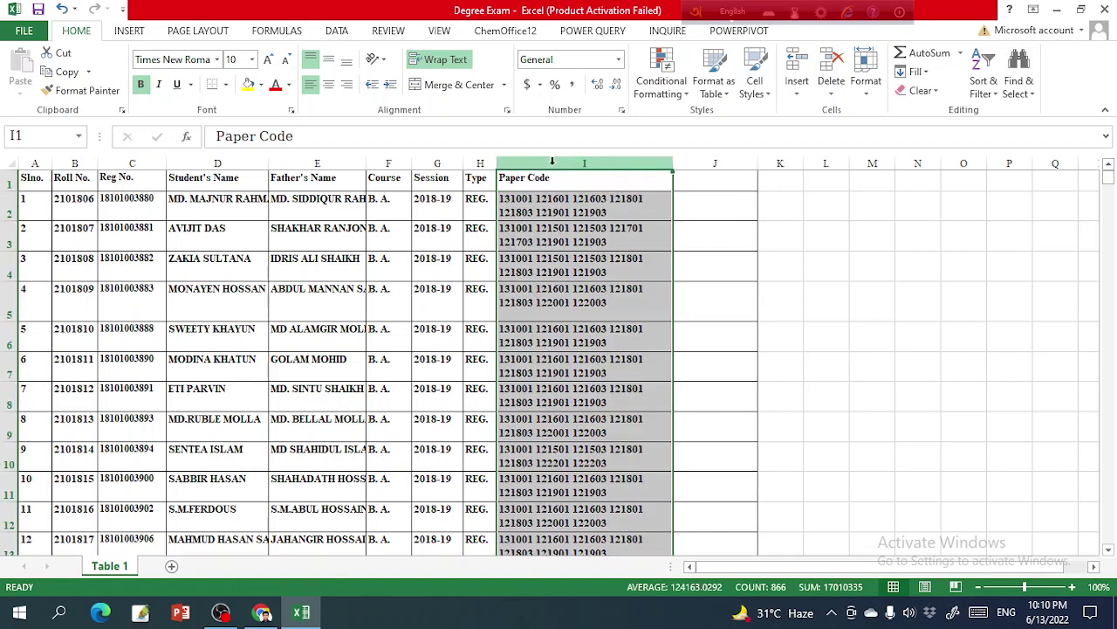
left_click(618, 59)
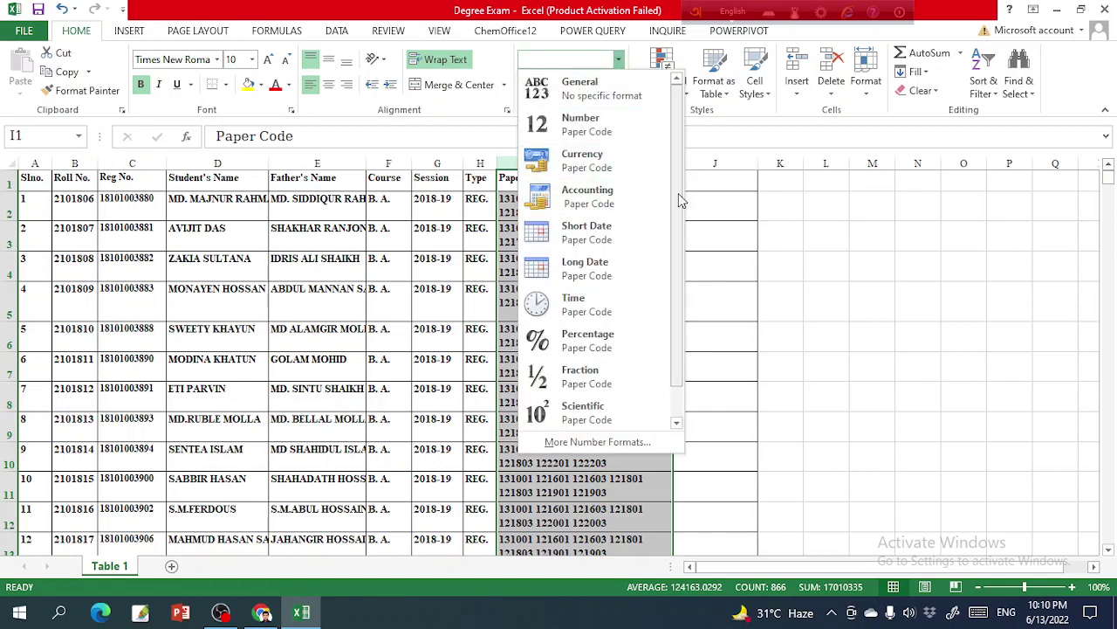
left_click_drag(681, 200, 680, 316)
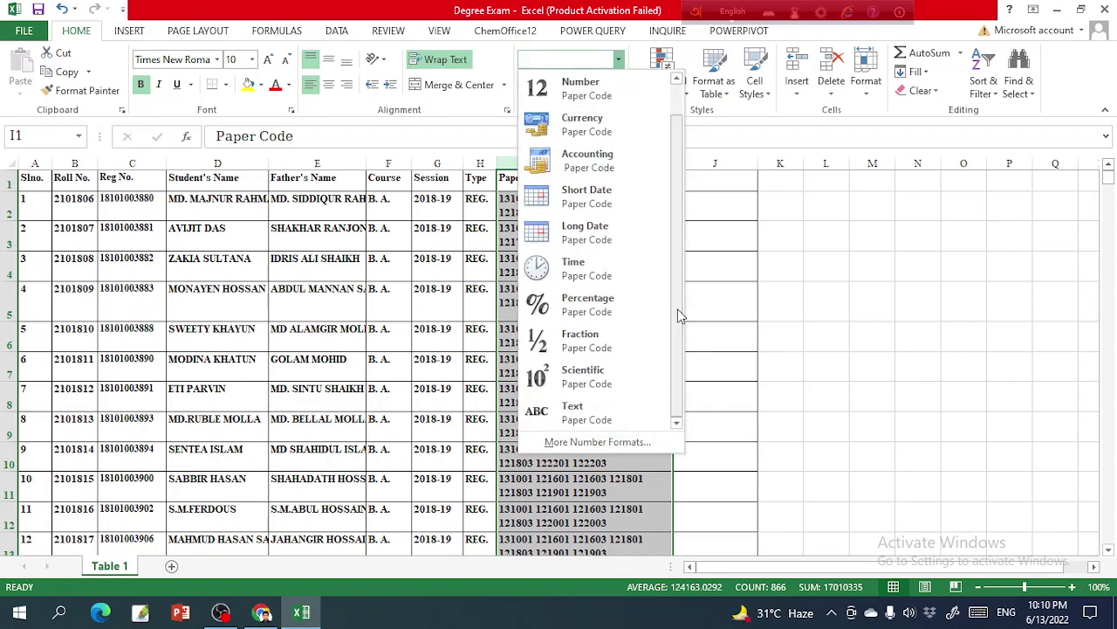
left_click(587, 408)
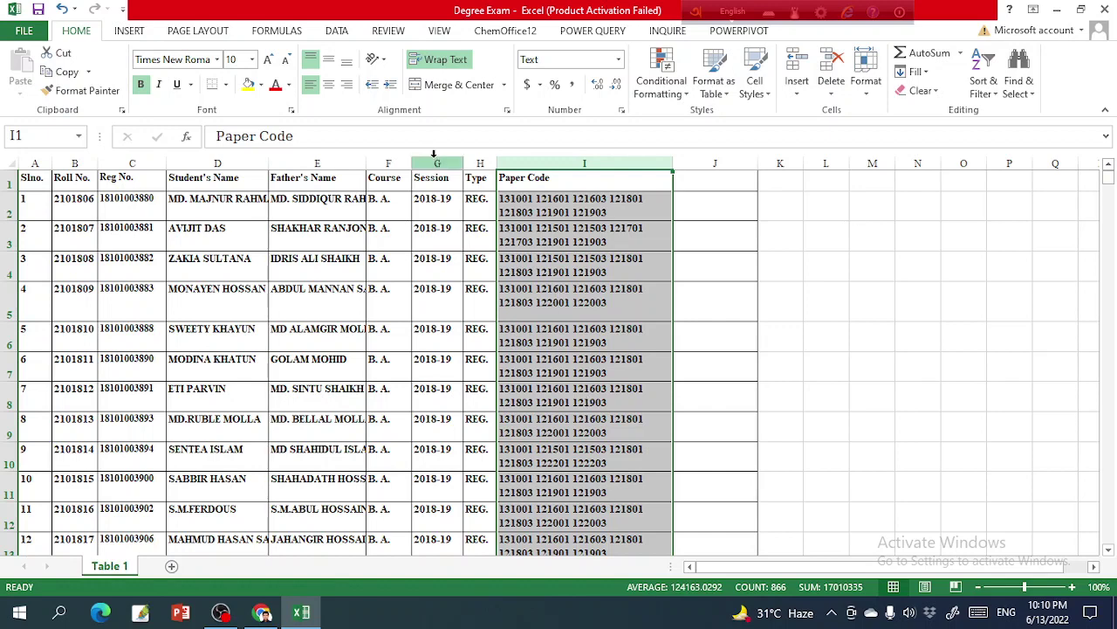
Split the Paper Code column with Text to Columns, delimited by space and line break instead of tab, replacing the existing data.
left_click(346, 35)
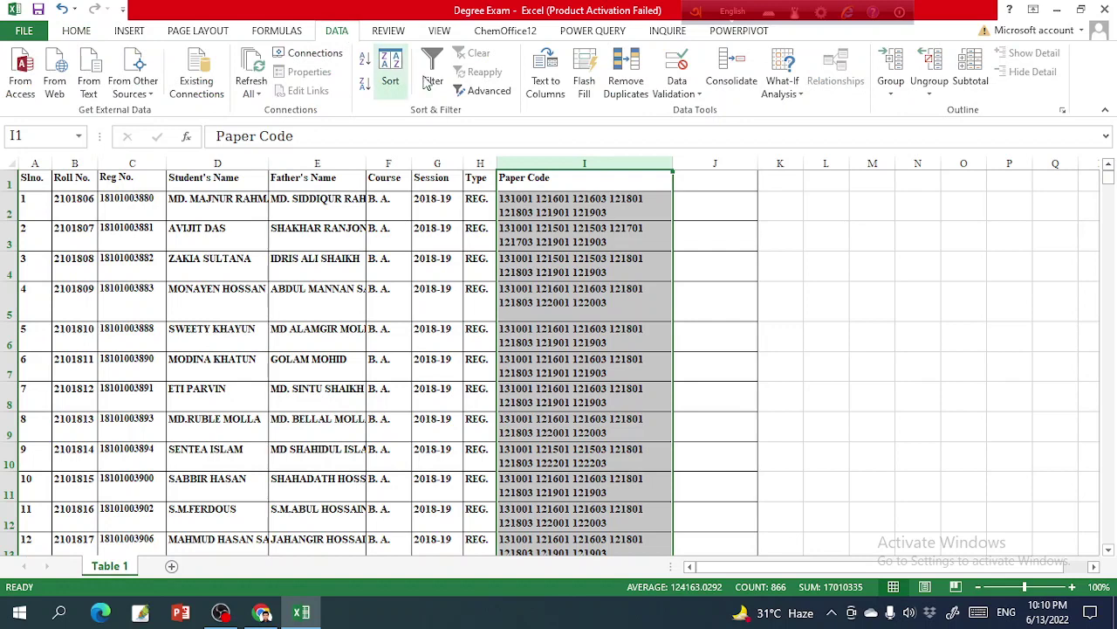
left_click(546, 88)
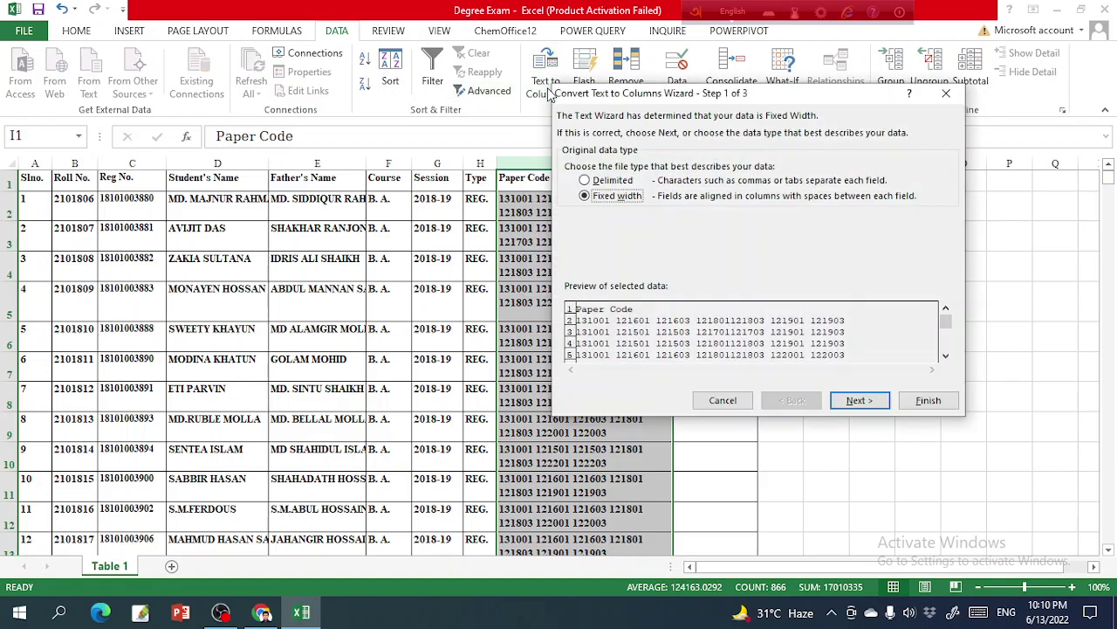
left_click(599, 180)
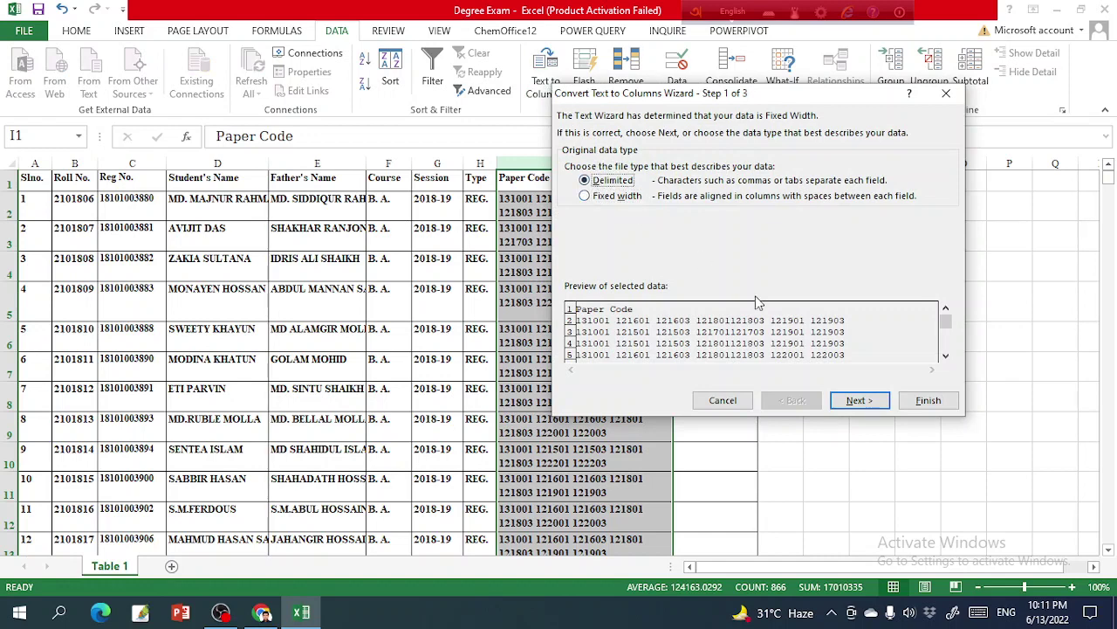
left_click(848, 400)
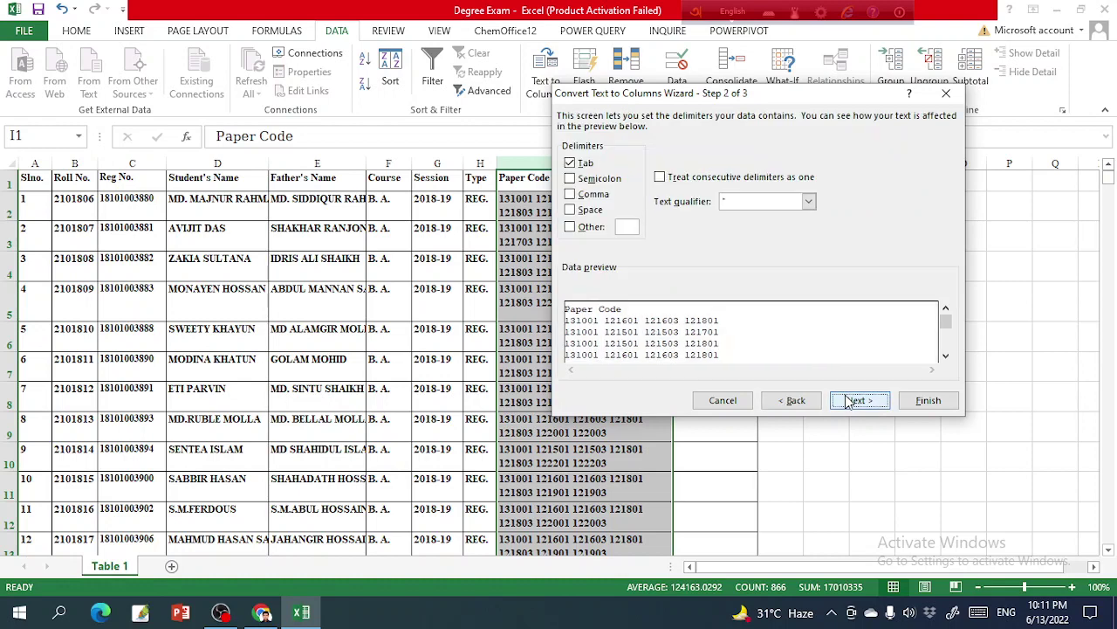
left_click(570, 163)
left_click(570, 211)
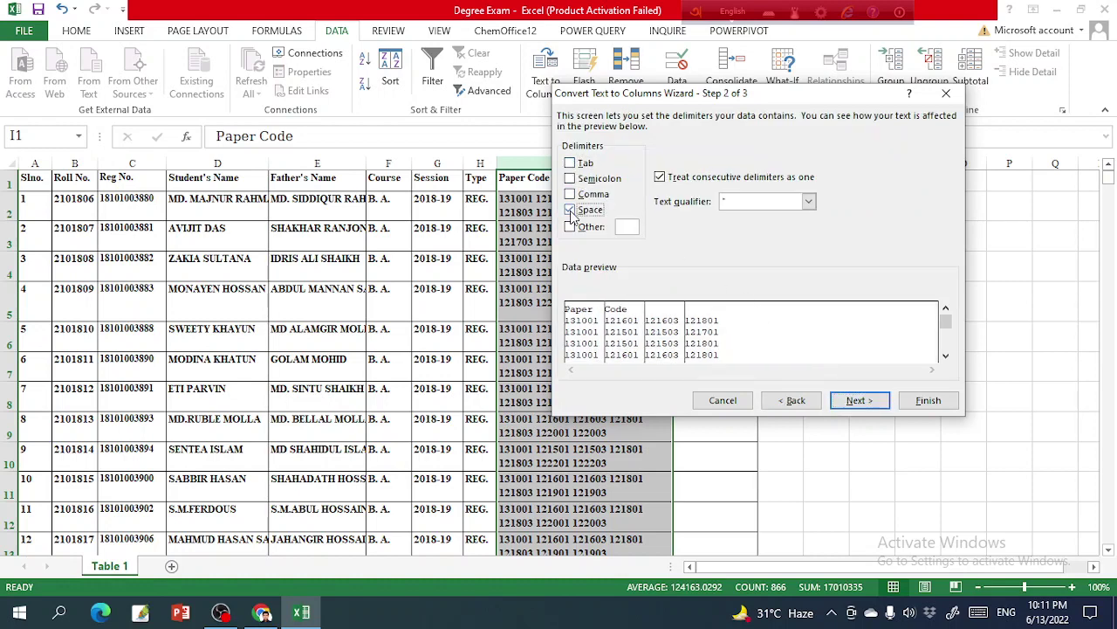
left_click(570, 227)
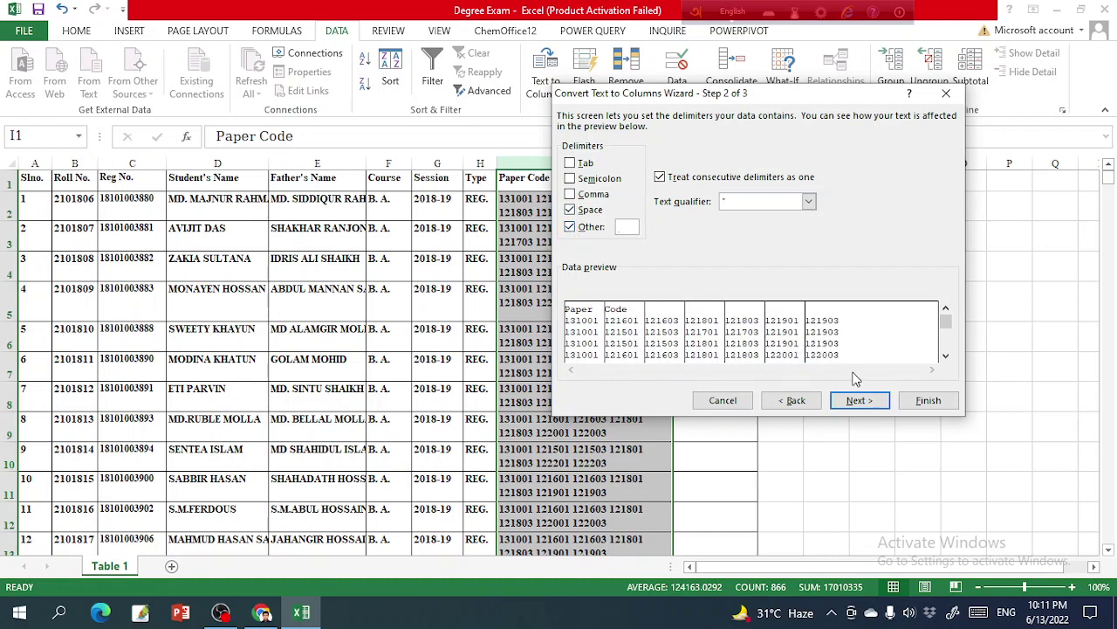
left_click(857, 403)
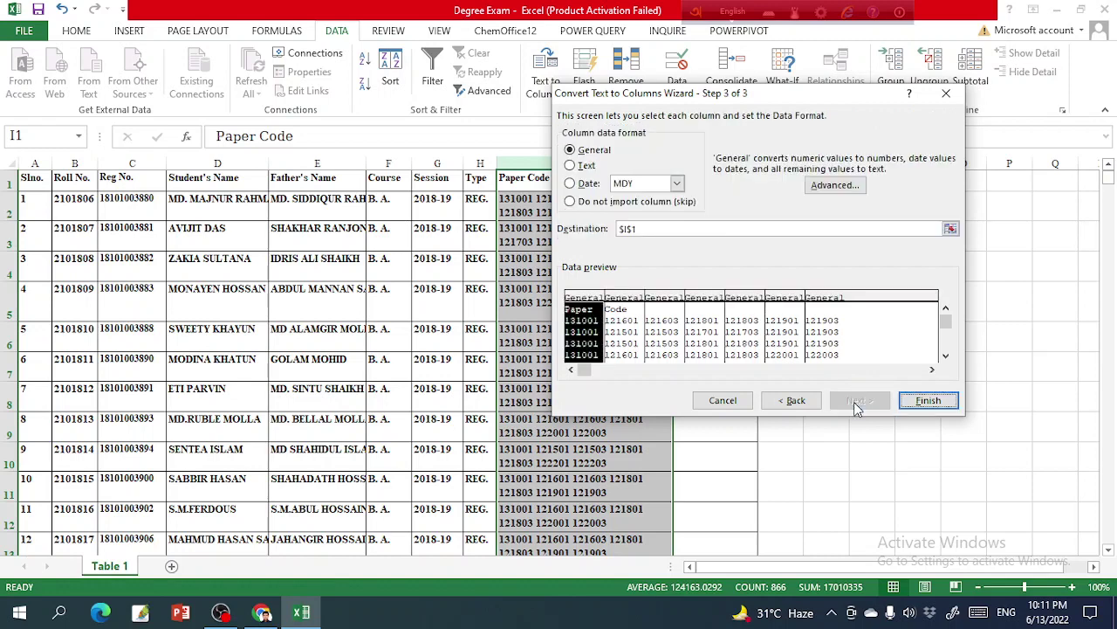
left_click(917, 402)
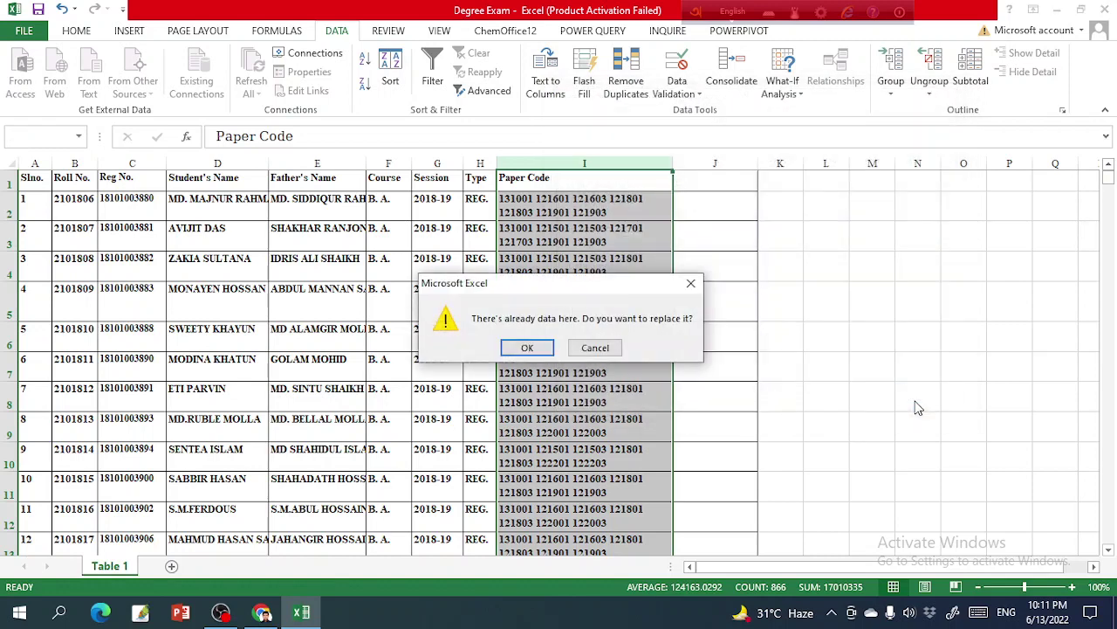
left_click(522, 349)
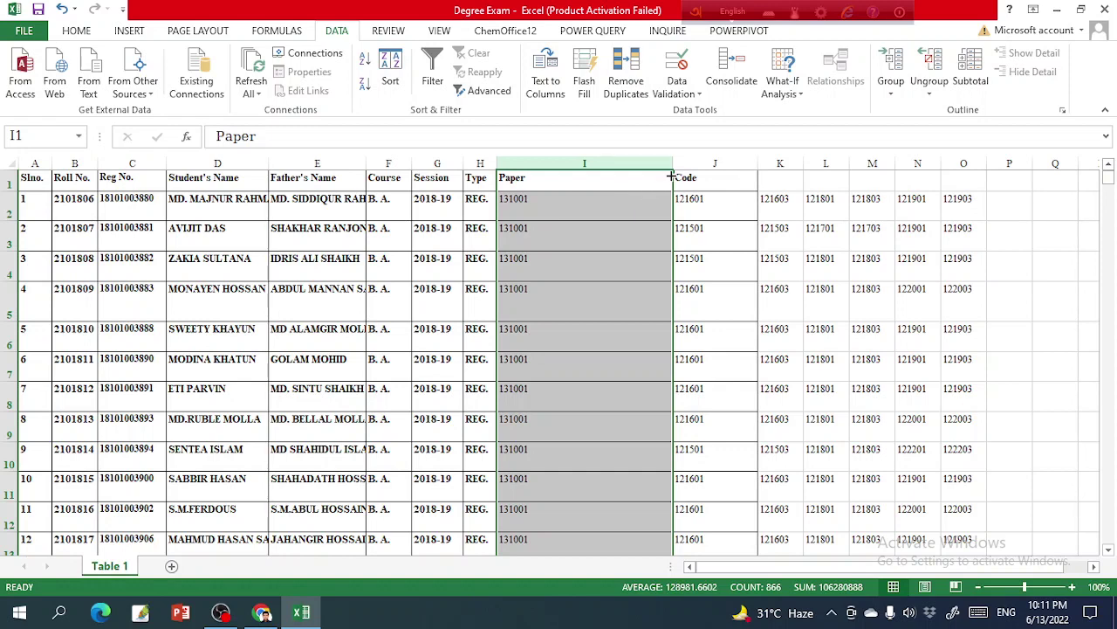
Undo the accidental clearing of column I and narrow the column to about half its width.
left_click_drag(672, 172, 566, 175)
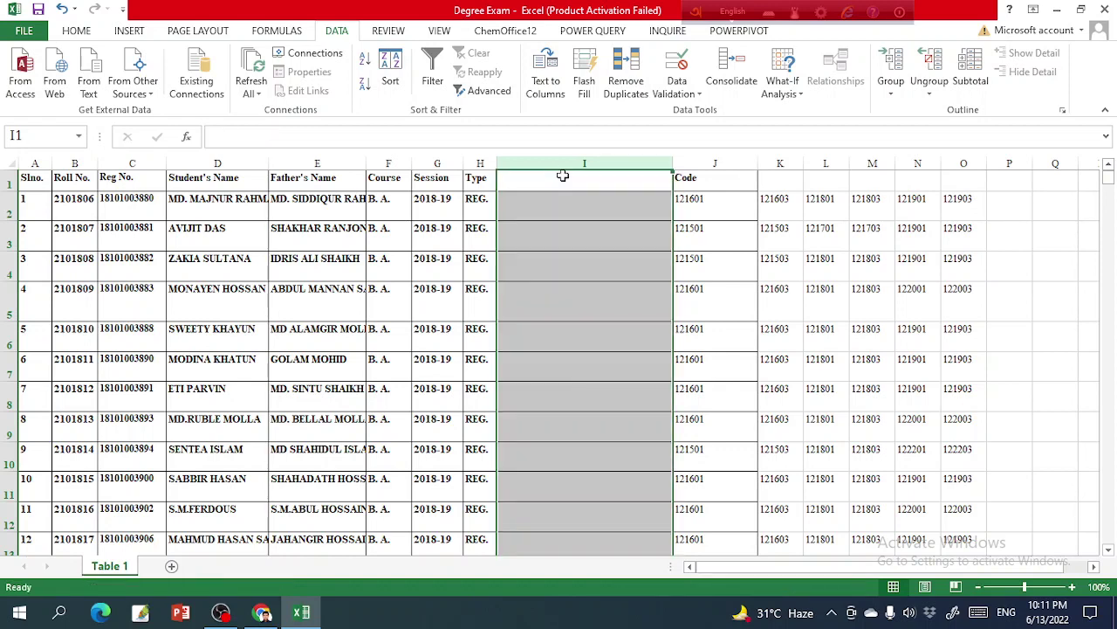
key("ctrl+z")
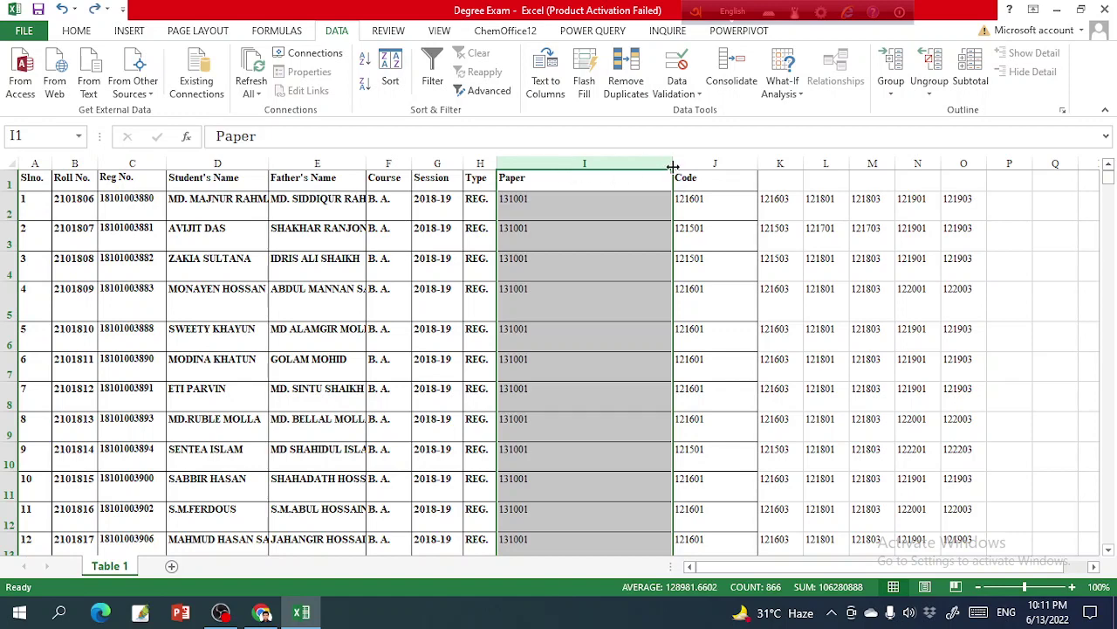
left_click_drag(672, 165, 581, 168)
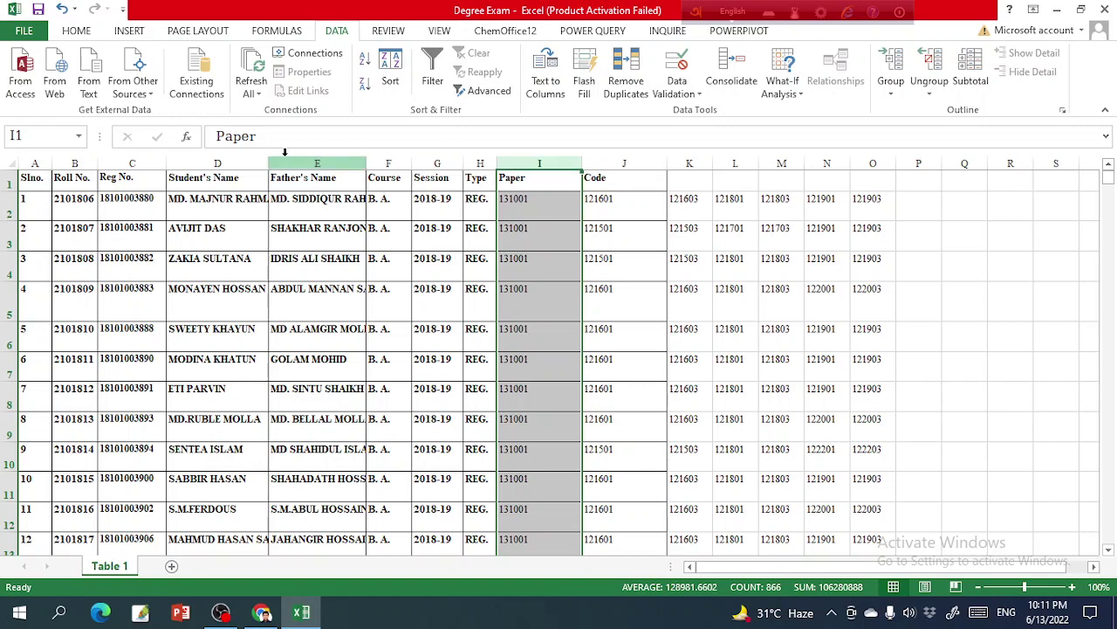
Select the whole sheet and AutoFit the height of all rows.
left_click(9, 165)
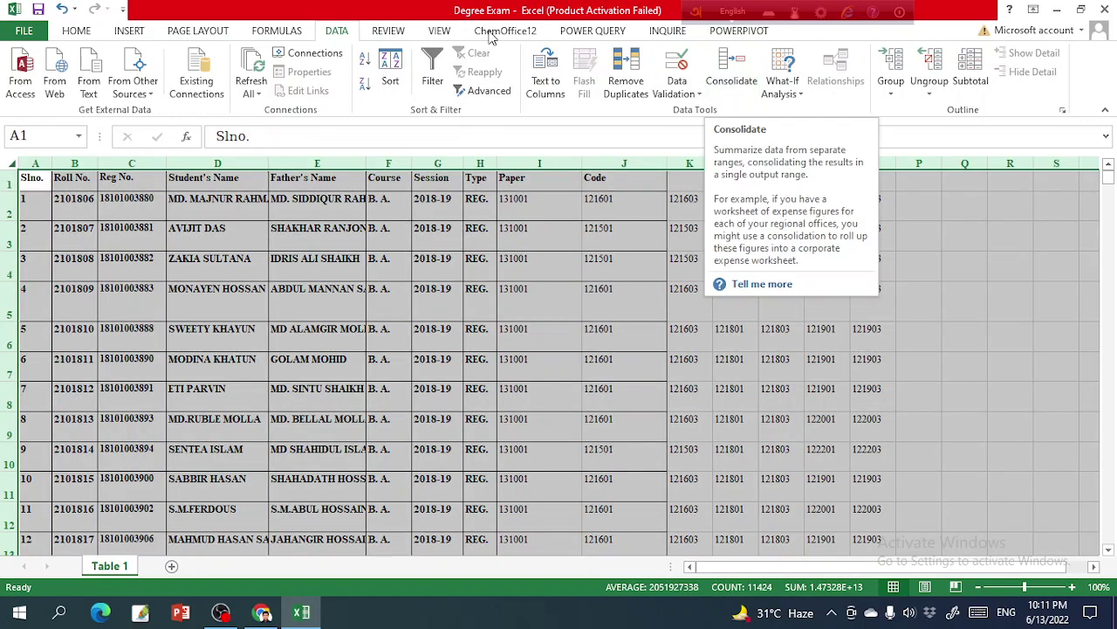
left_click(76, 31)
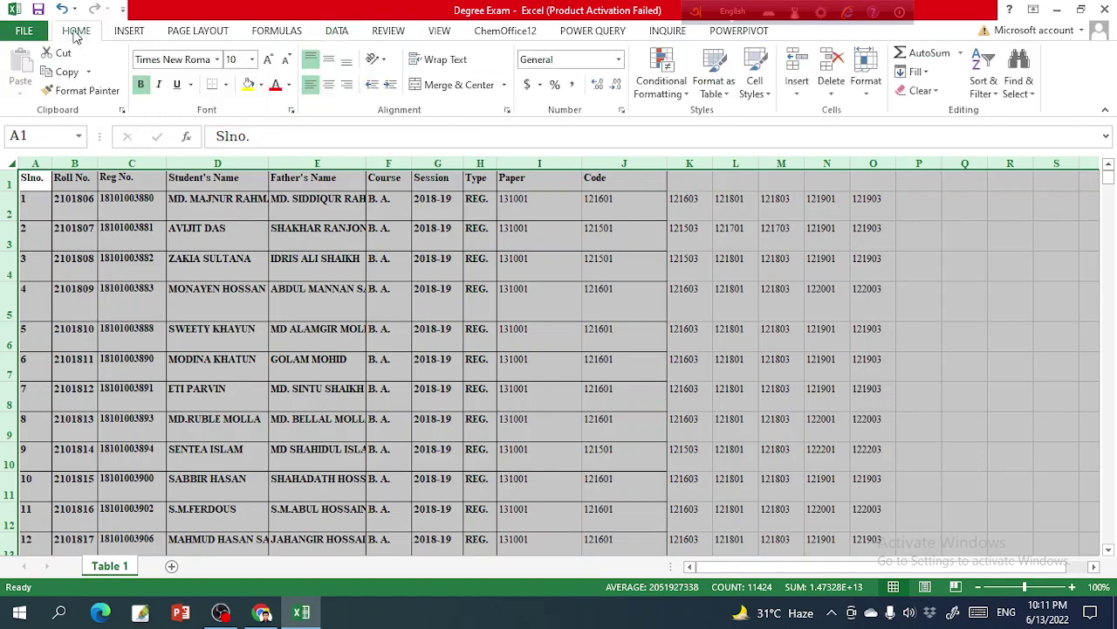
left_click(866, 96)
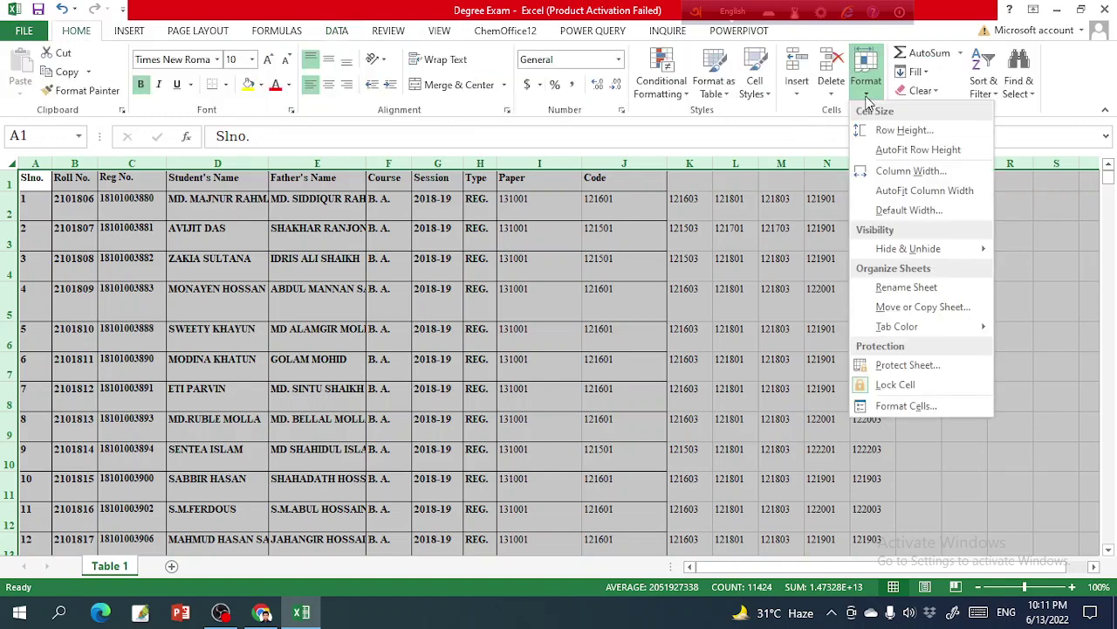
left_click(922, 150)
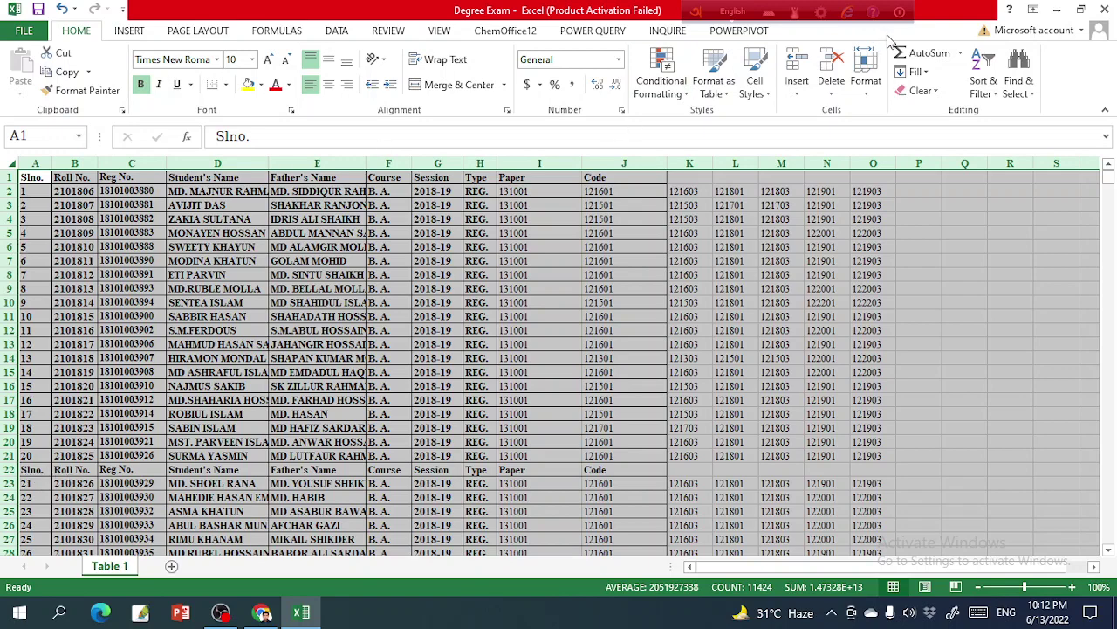
Add filters to the header row and filter the Slno. column to only the value "Slno.".
left_click(995, 102)
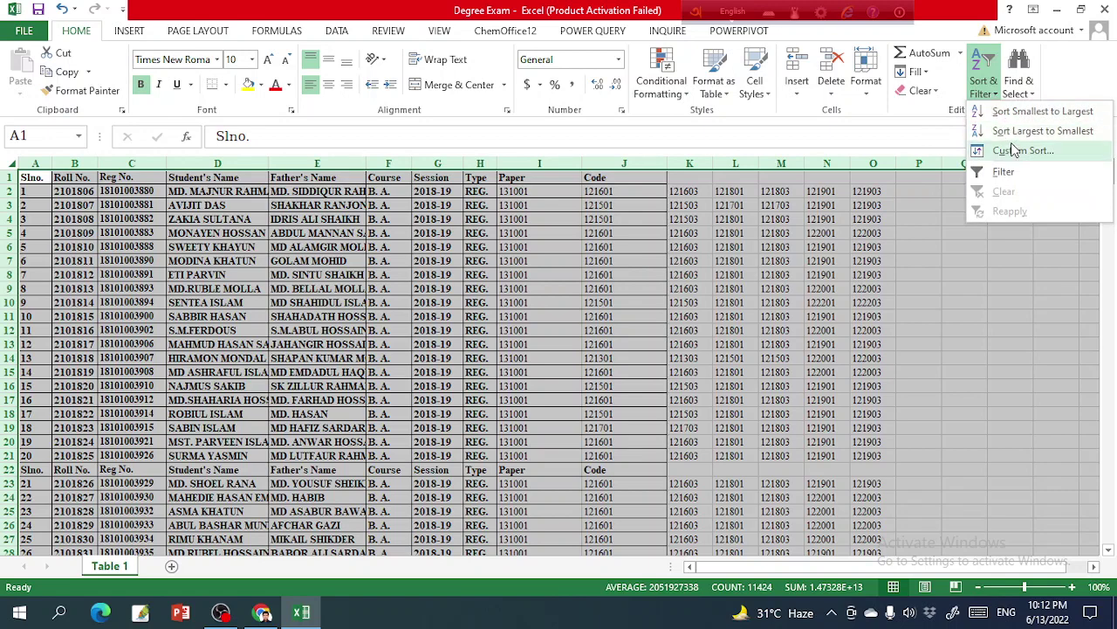
left_click(1012, 171)
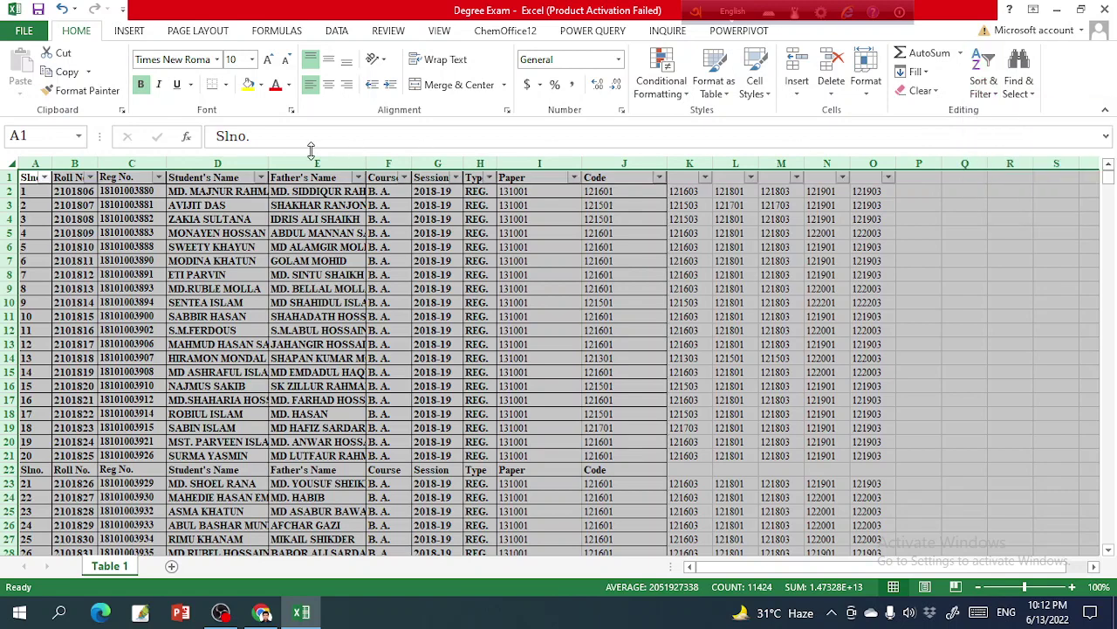
left_click(44, 178)
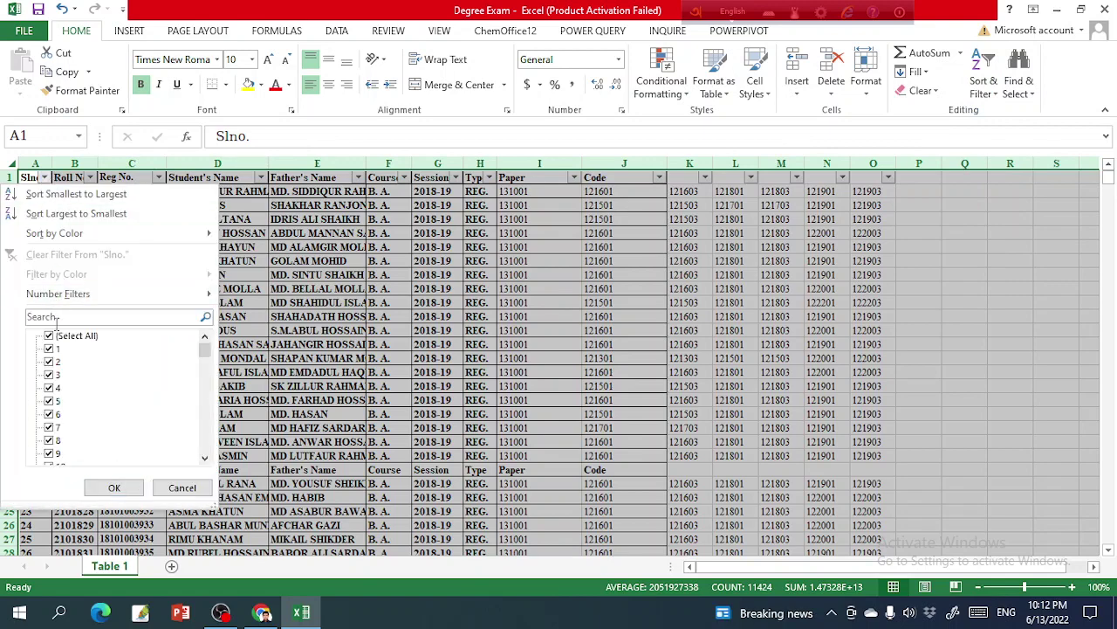
left_click(58, 337)
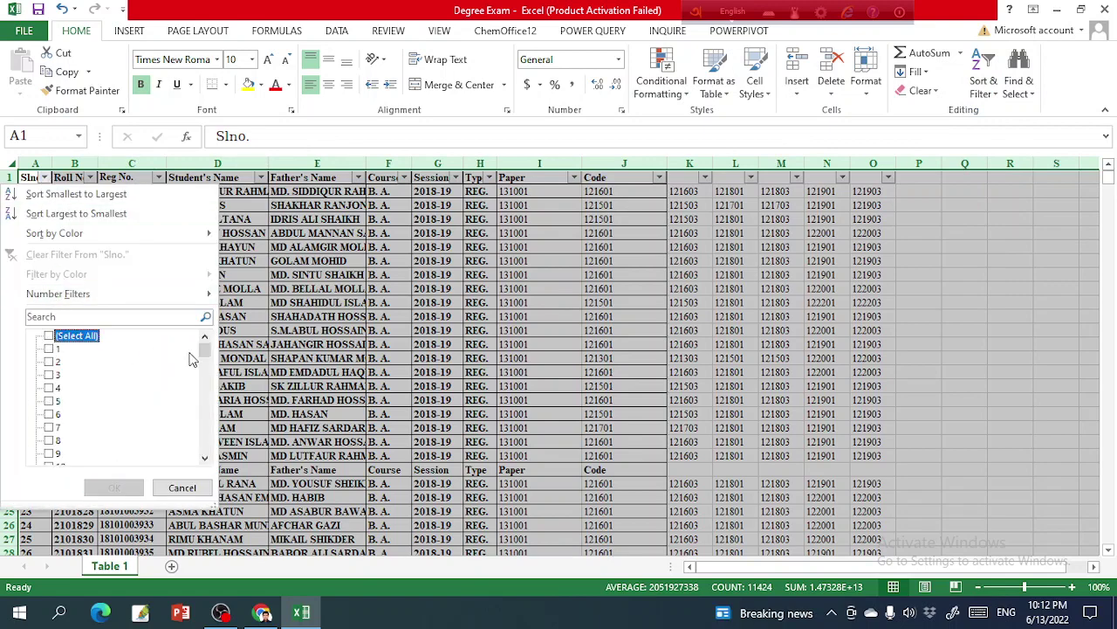
left_click_drag(204, 351, 206, 462)
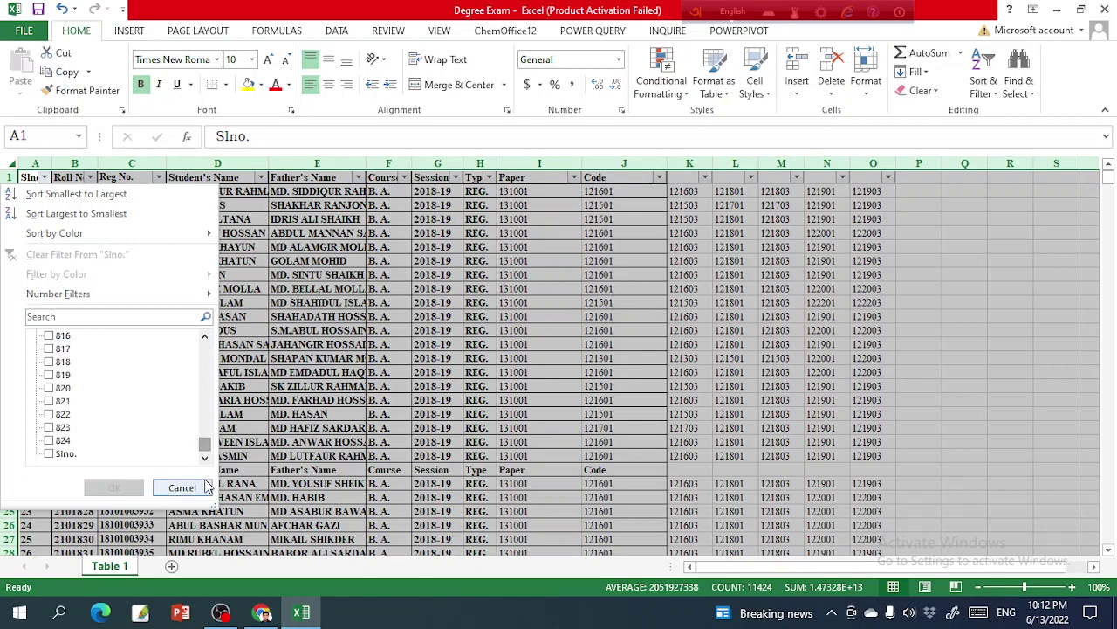
left_click(50, 455)
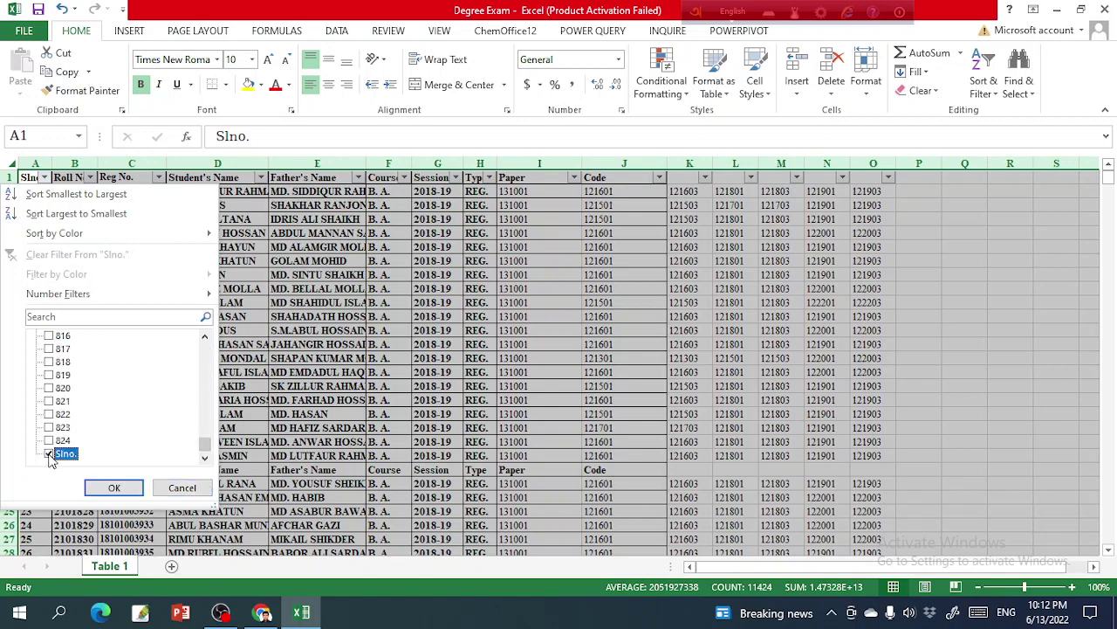
left_click(113, 487)
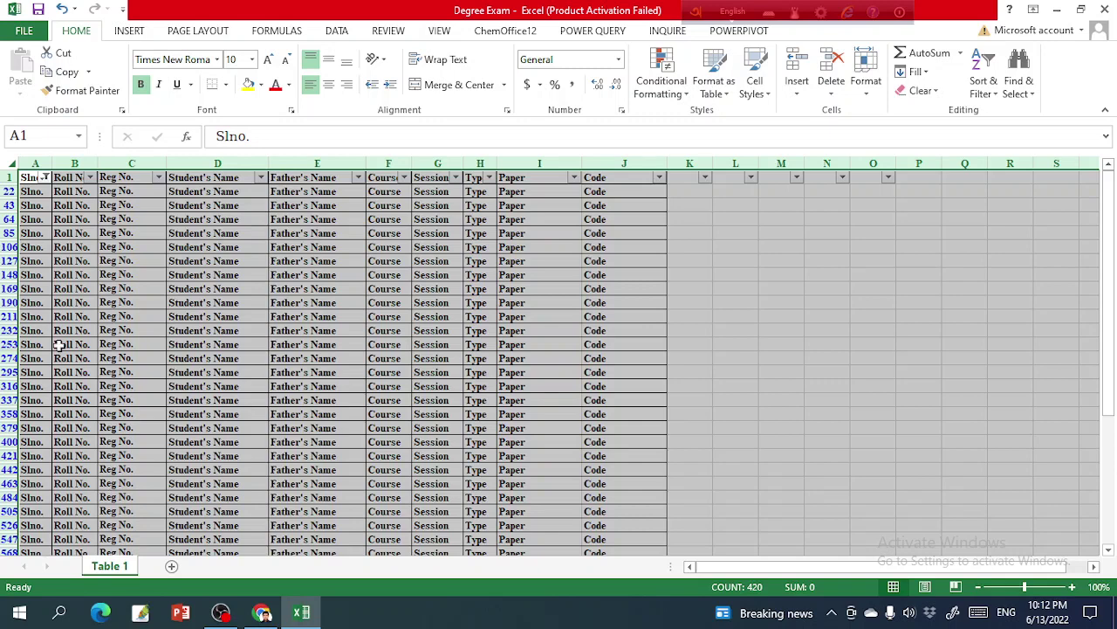
Delete the filtered repeated header rows below row 1 as entire sheet rows.
left_click(37, 189)
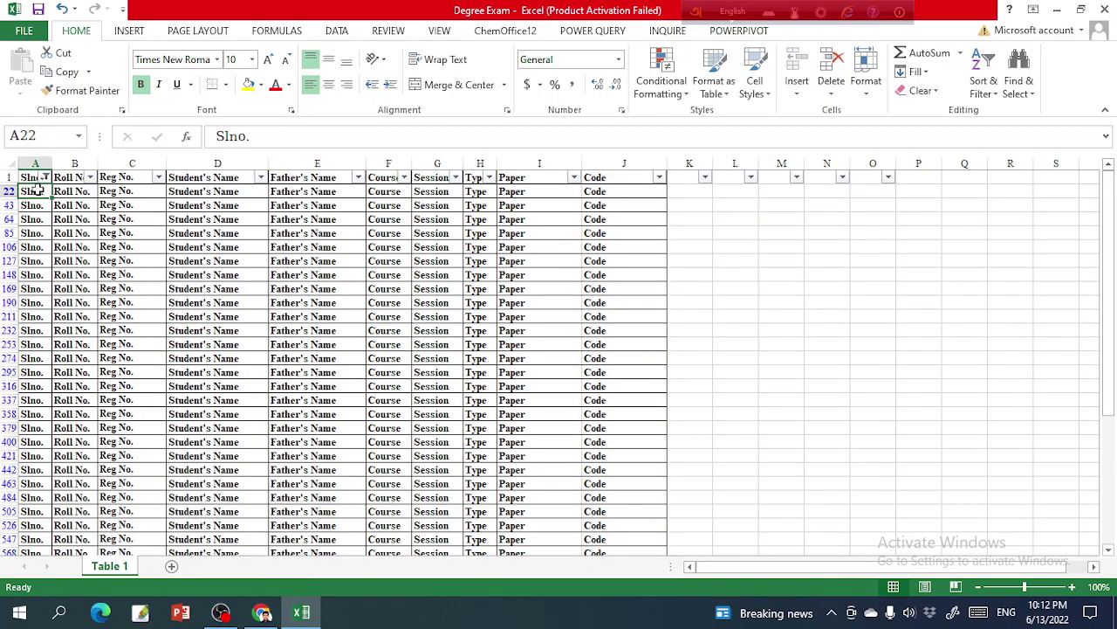
key("ctrl+shift+Right")
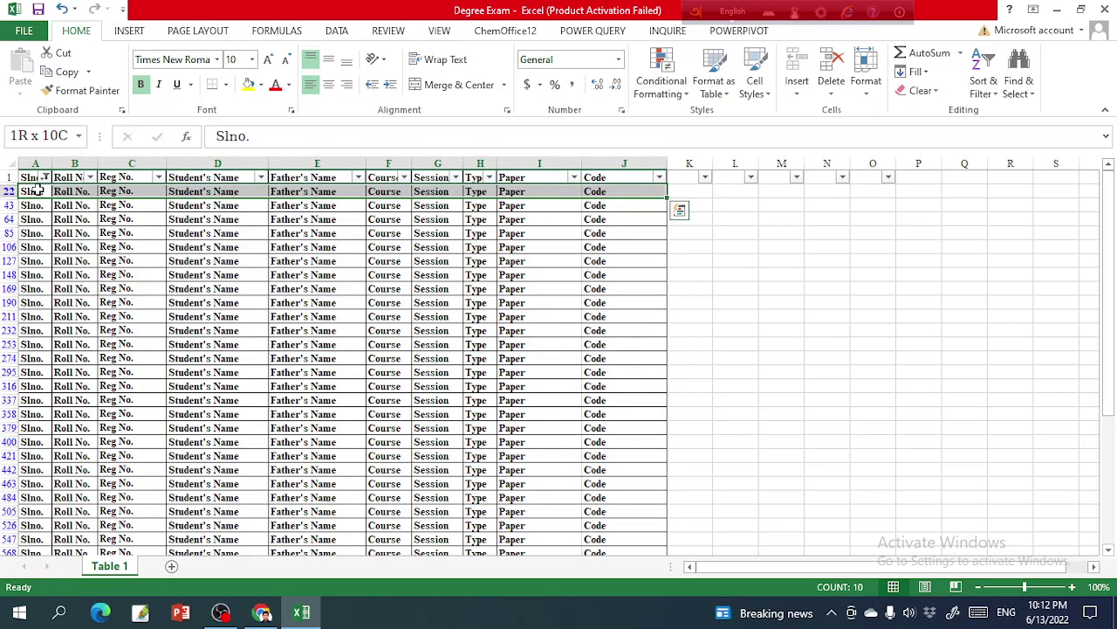
key("ctrl+shift+Down")
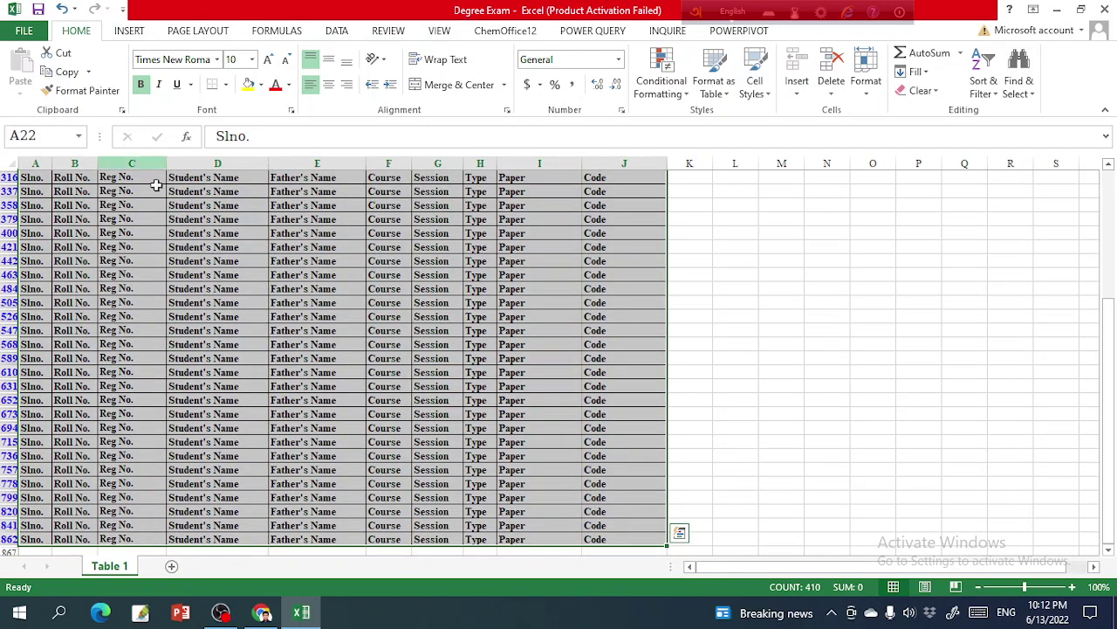
right_click(192, 246)
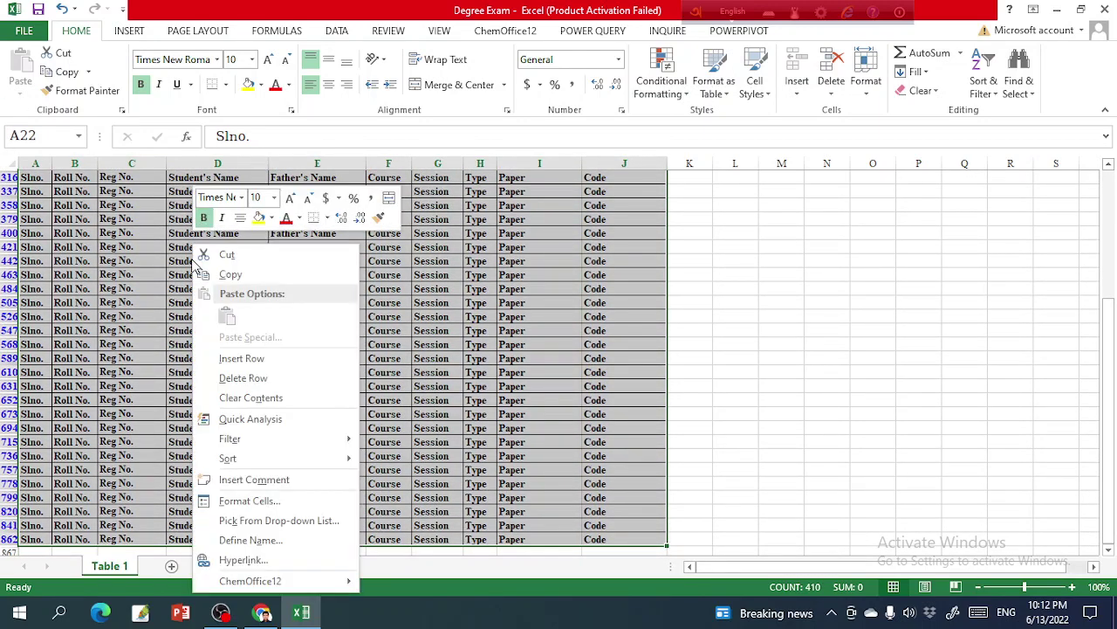
left_click(250, 378)
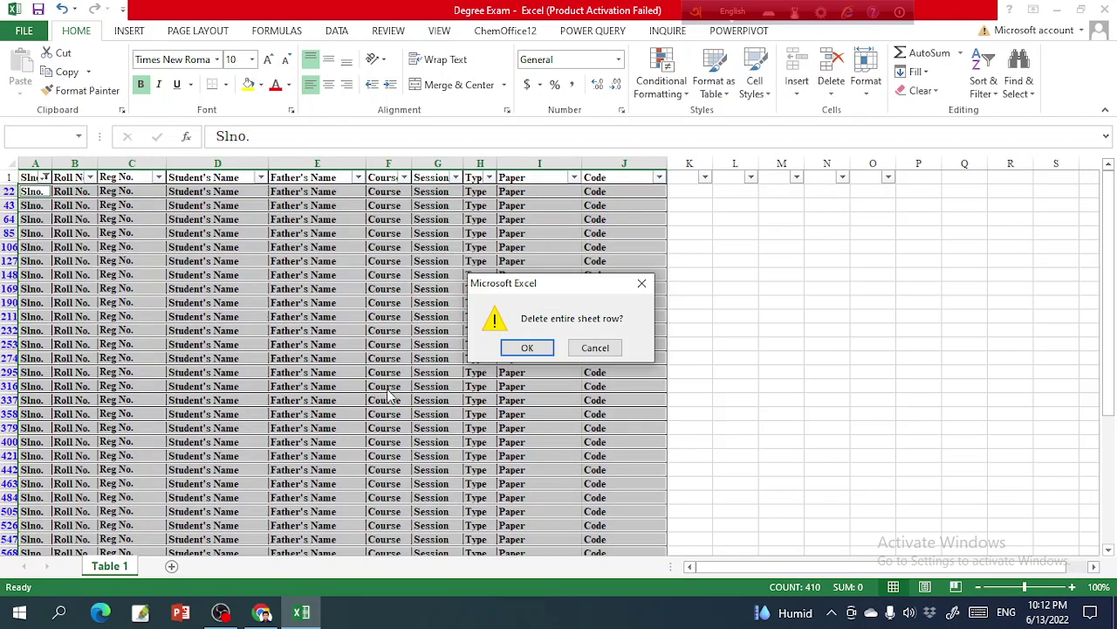
left_click(518, 346)
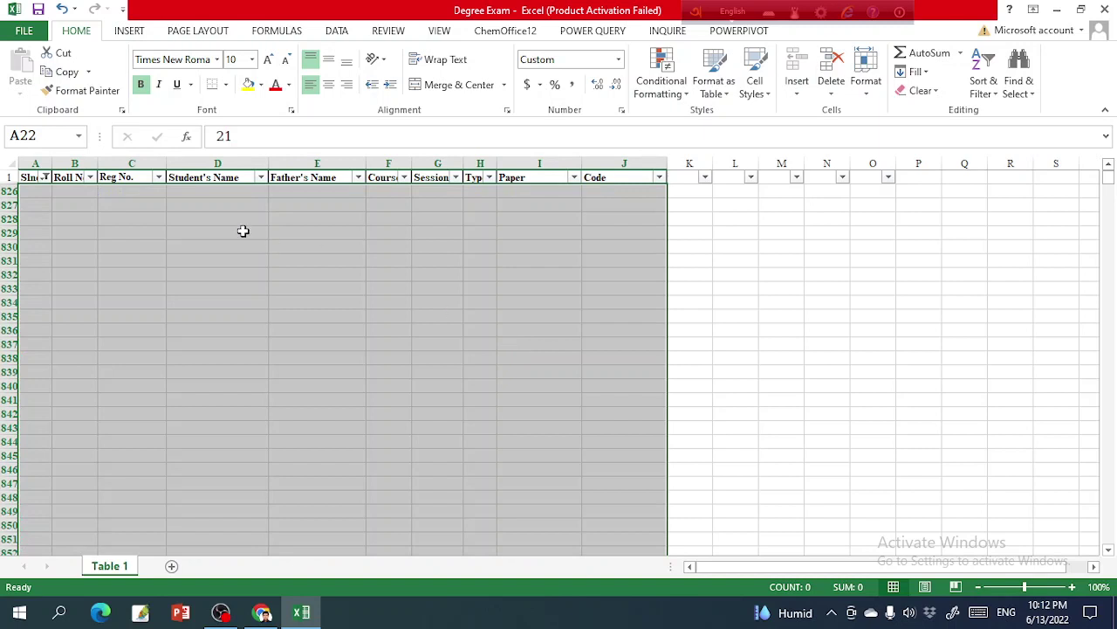
Set the Slno. filter back to showing all values.
left_click(46, 178)
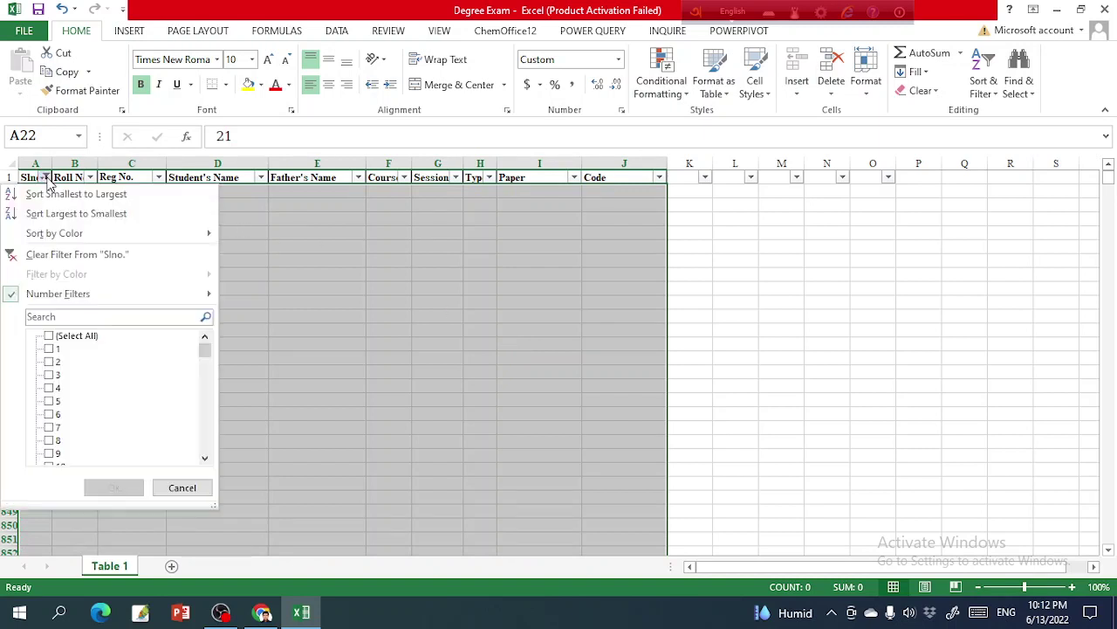
left_click(56, 339)
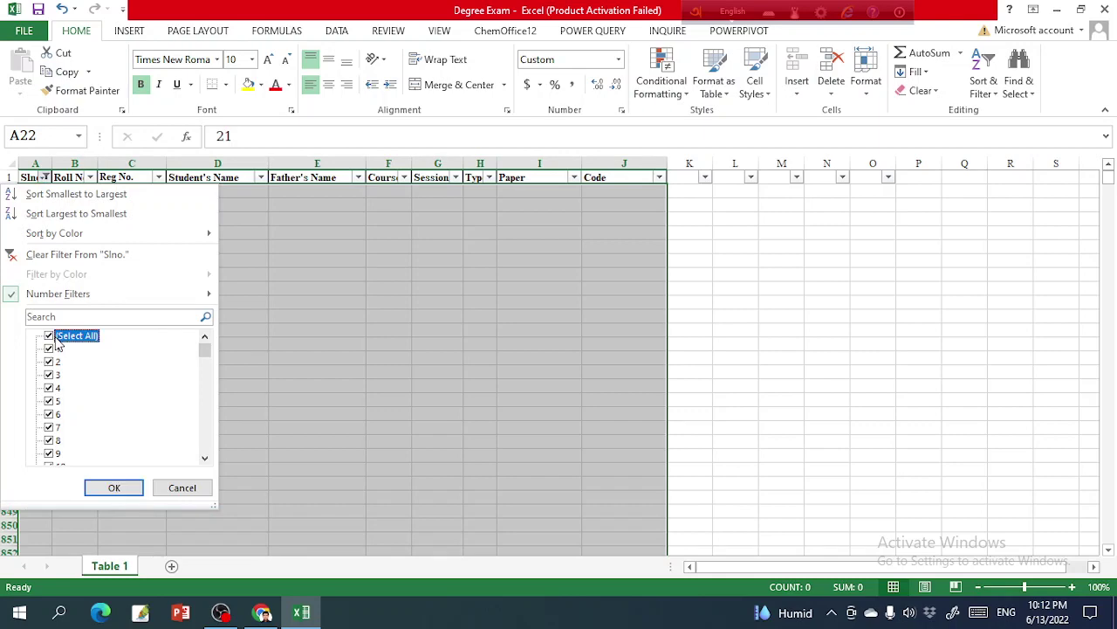
left_click(116, 488)
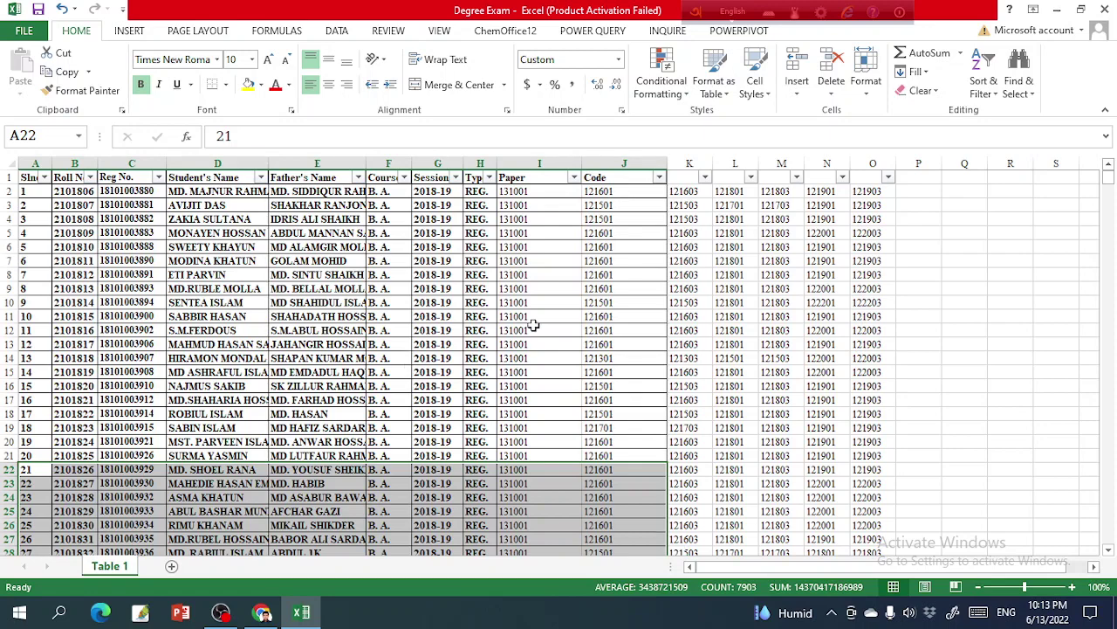
Convert the data range A1:O825 into a table, using the first row as headers.
left_click(407, 290)
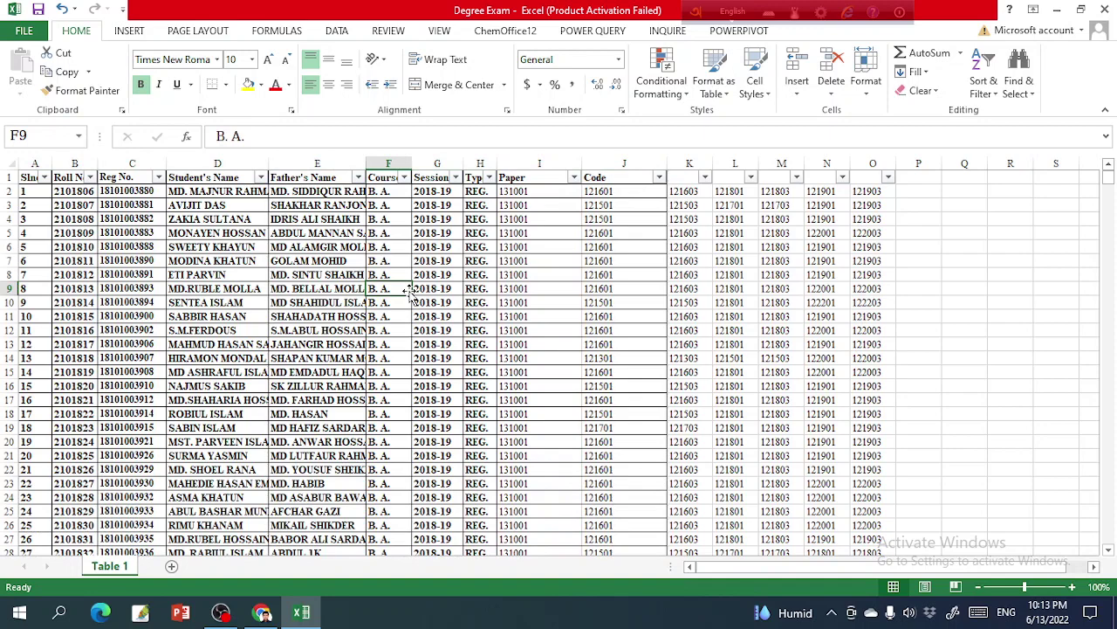
double_click(408, 291)
key("ctrl+t")
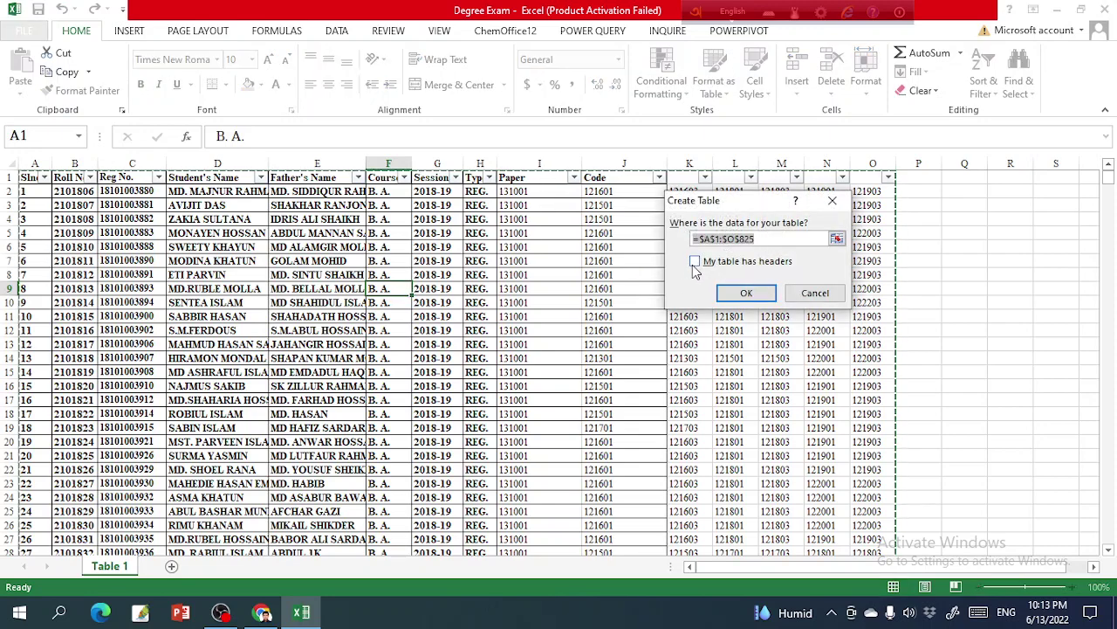
left_click(694, 263)
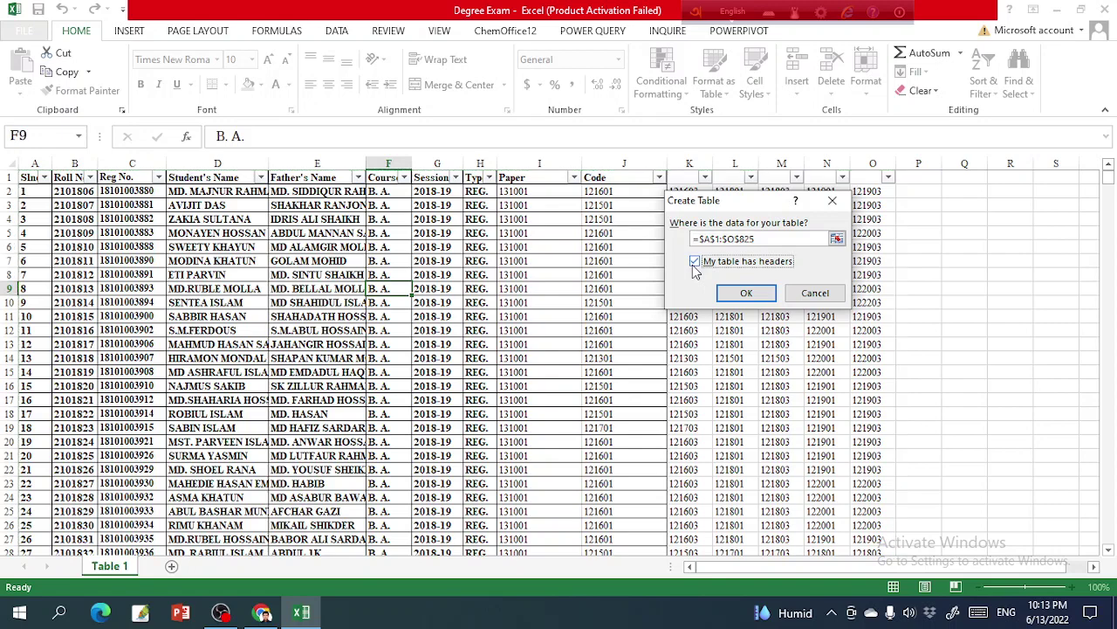
left_click(742, 293)
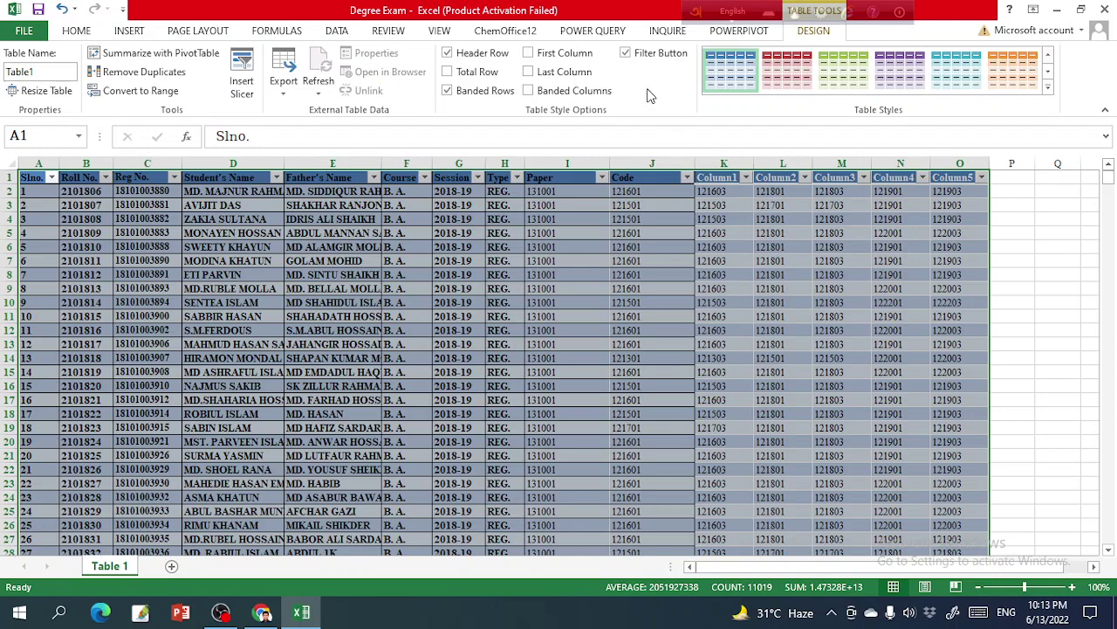
Load the table into the Power Query Editor and remove the Slno. column.
left_click(593, 32)
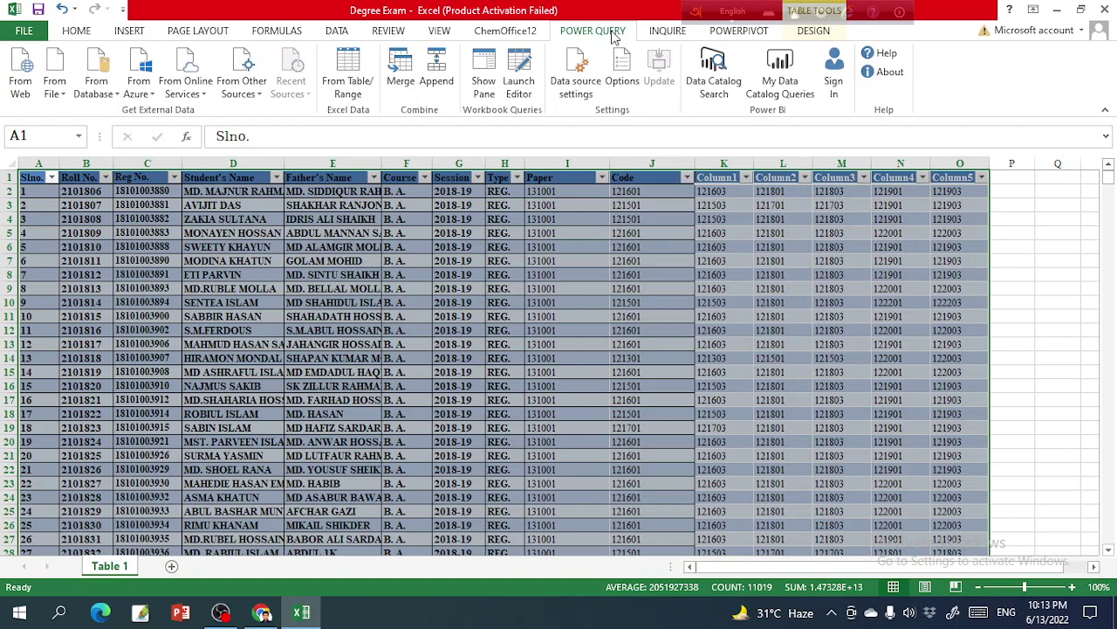
left_click(357, 98)
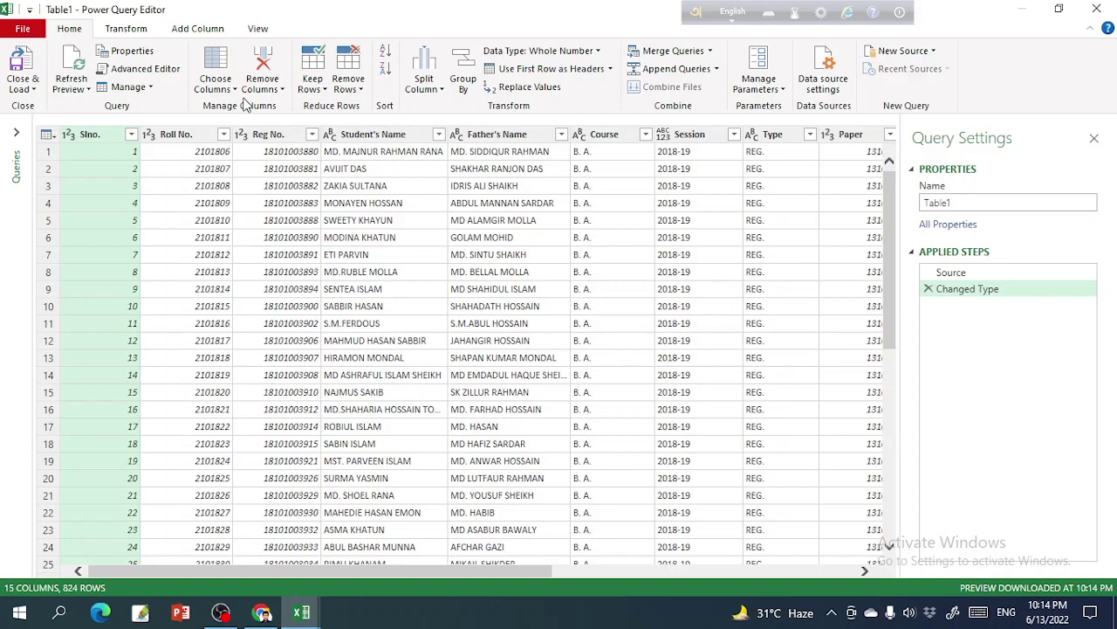
right_click(111, 140)
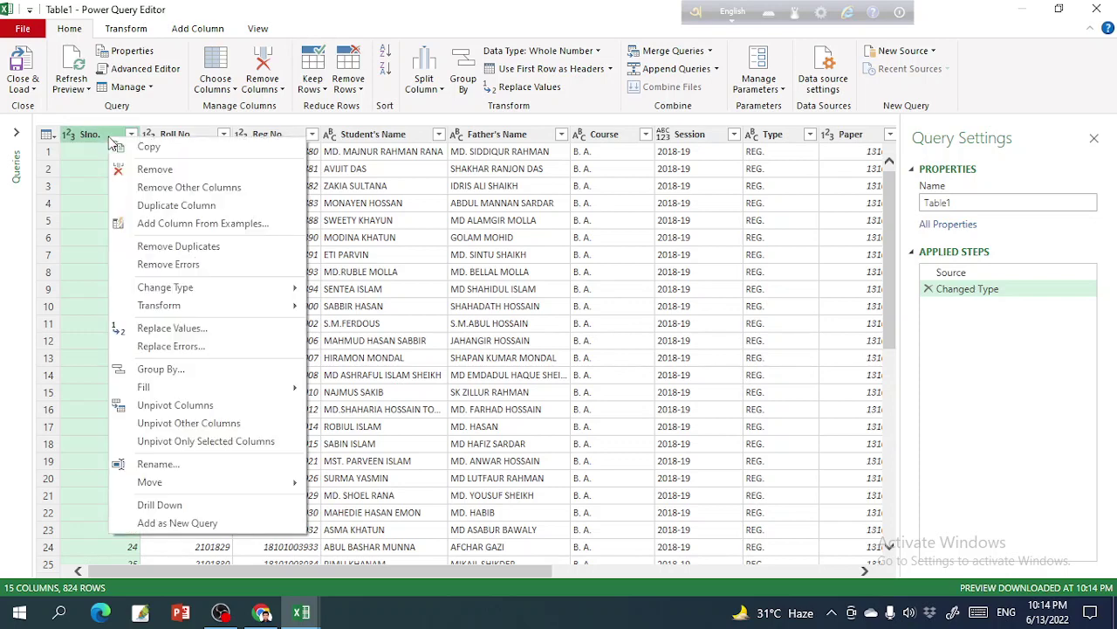
left_click(150, 172)
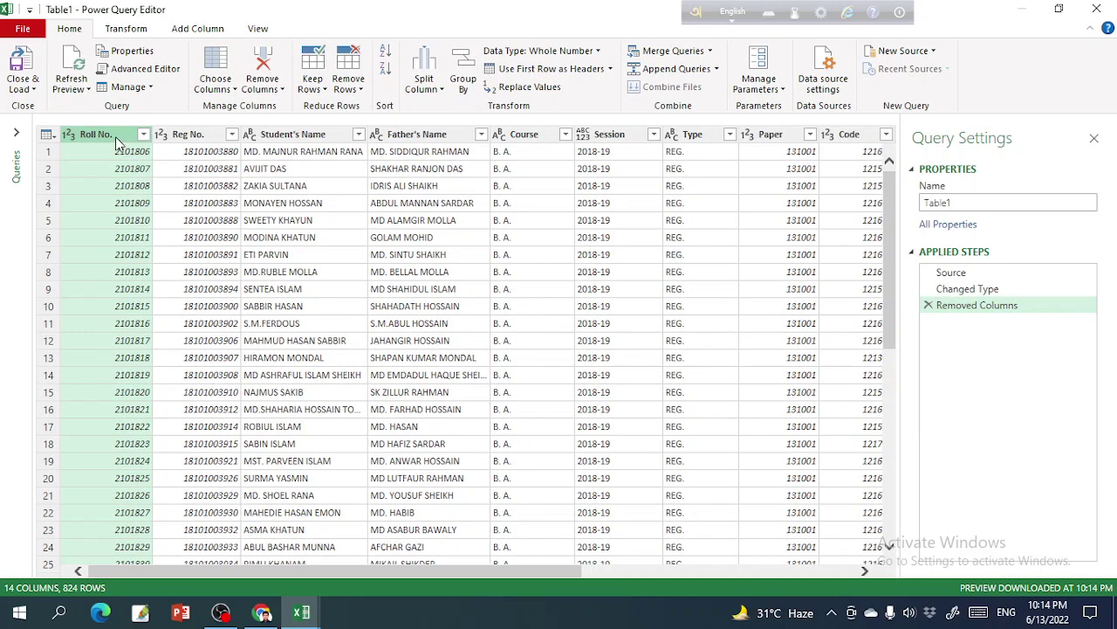
Select the Roll No. through Type columns and unpivot all the other columns.
left_click(186, 138, "ctrl")
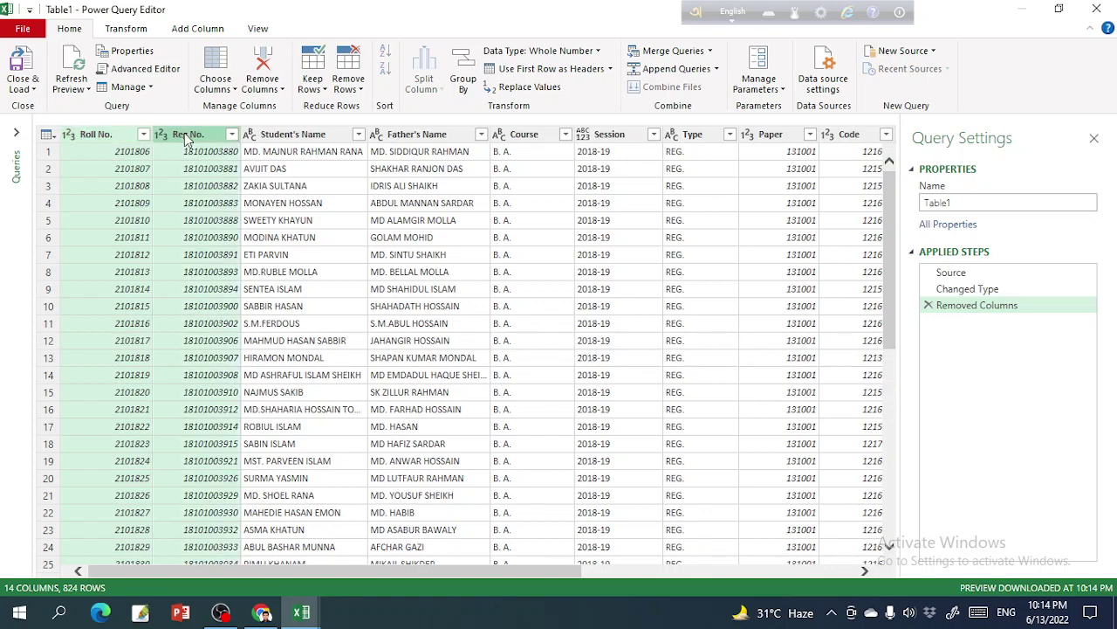
left_click(281, 136, "ctrl")
left_click(408, 137, "ctrl")
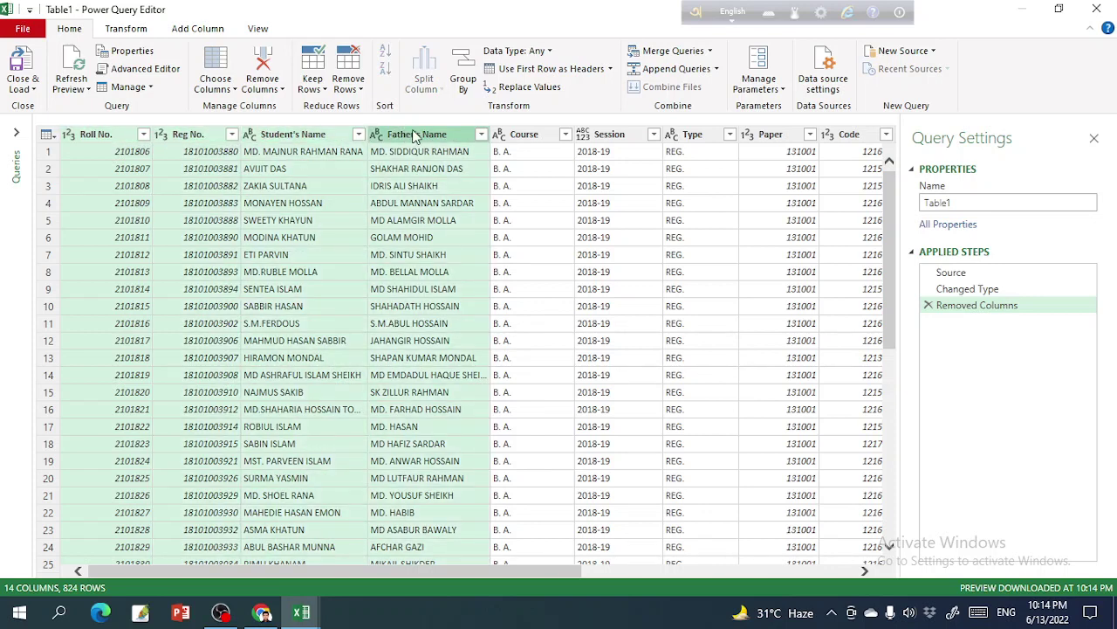
left_click(541, 138, "ctrl")
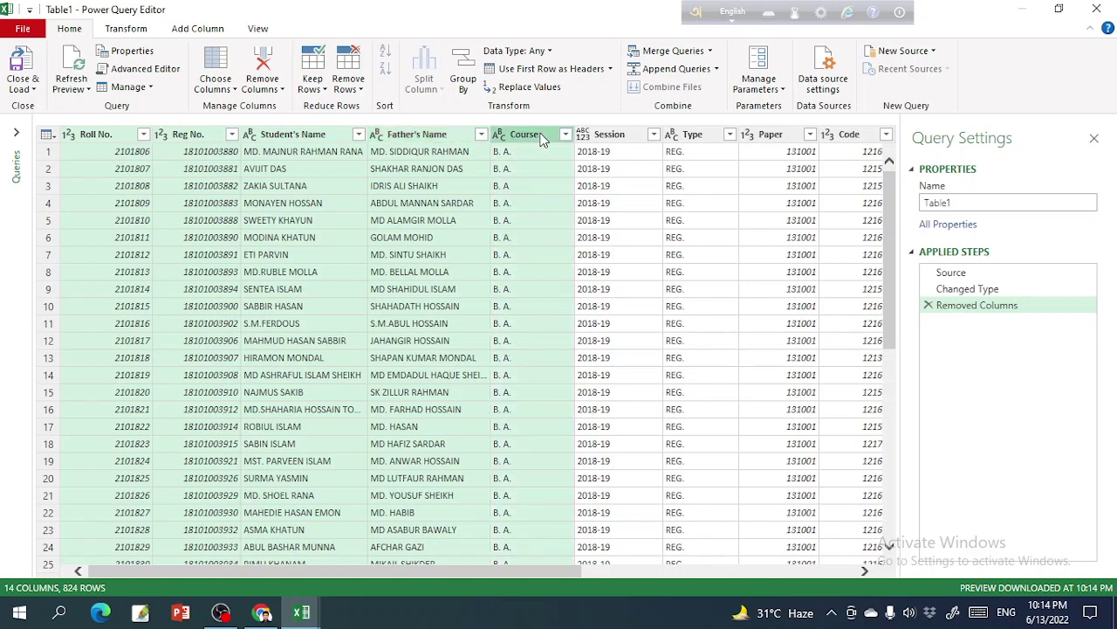
left_click(611, 139, "ctrl")
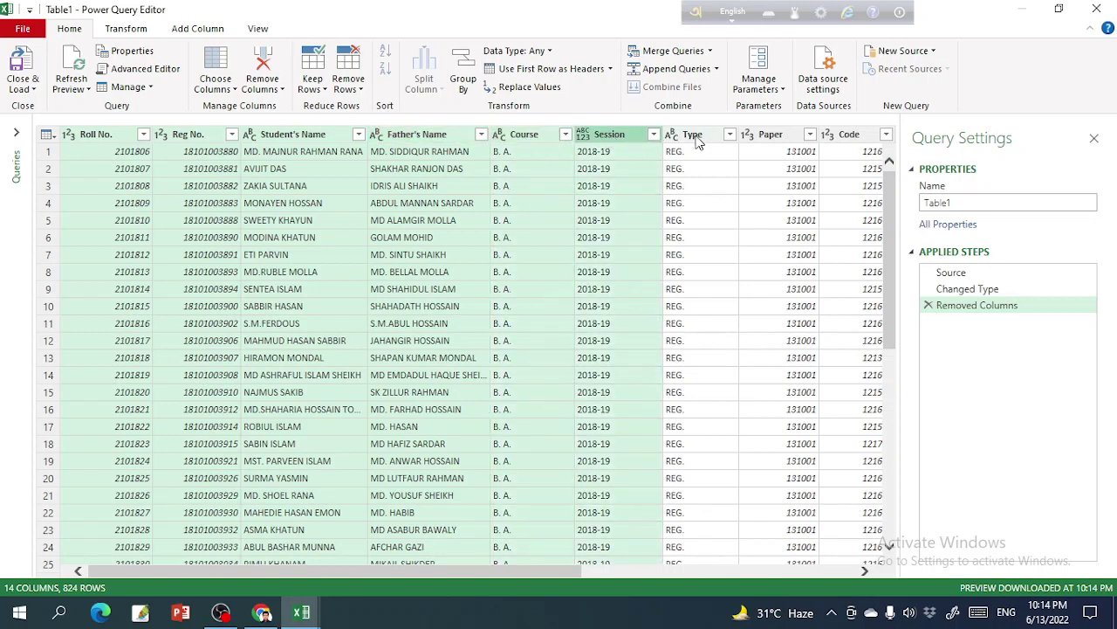
left_click(699, 140, "ctrl")
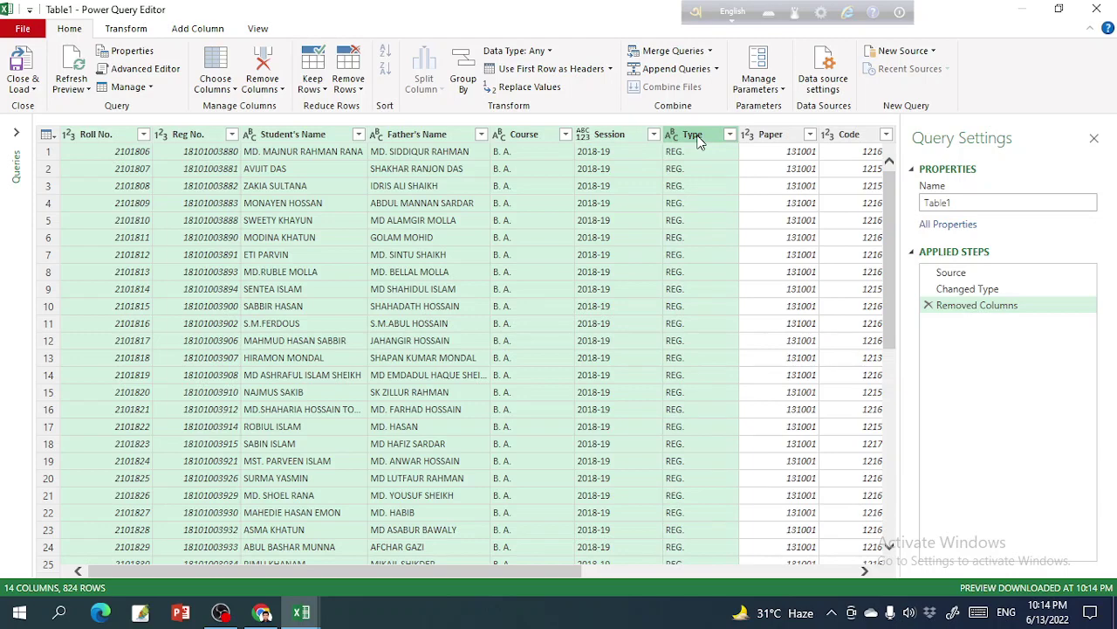
left_click(140, 32)
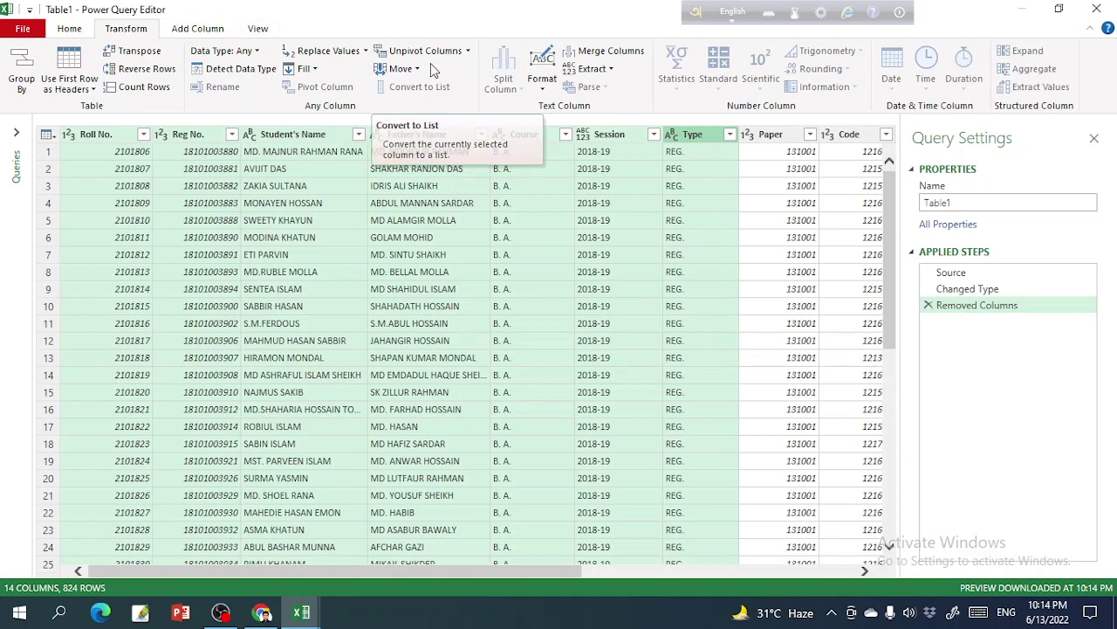
left_click(469, 54)
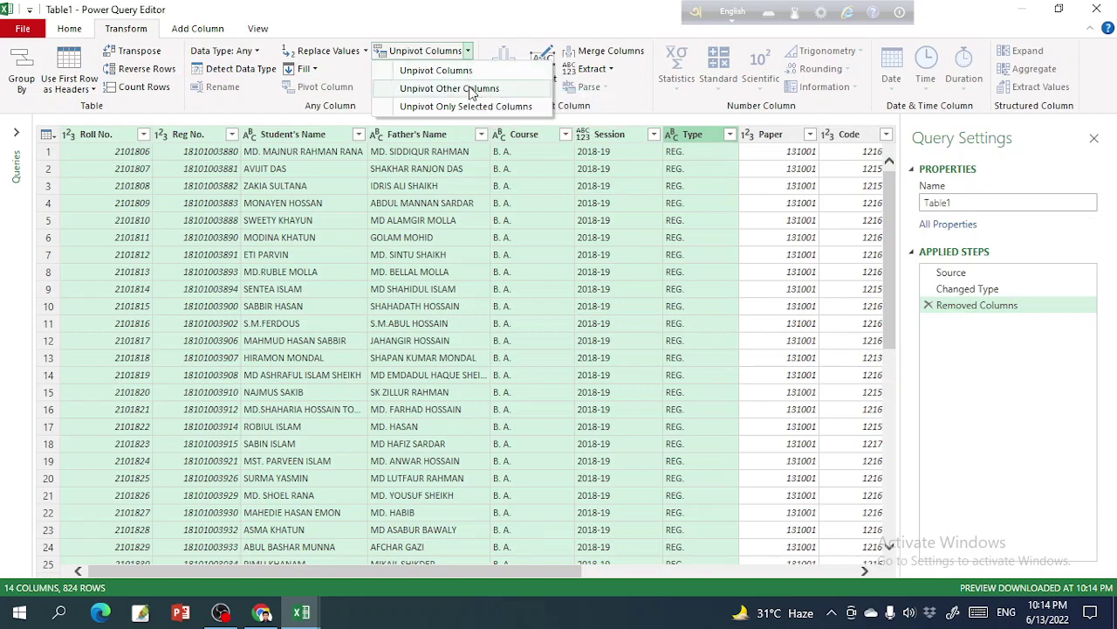
left_click(472, 90)
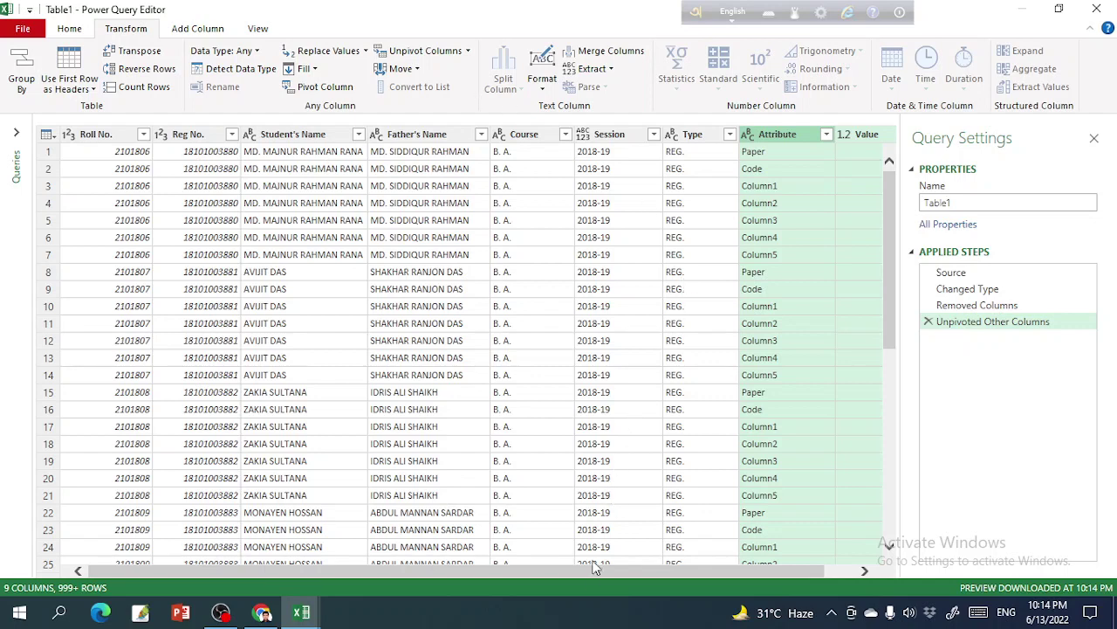
Remove the Attribute column from the unpivoted query.
left_click_drag(587, 575, 642, 576)
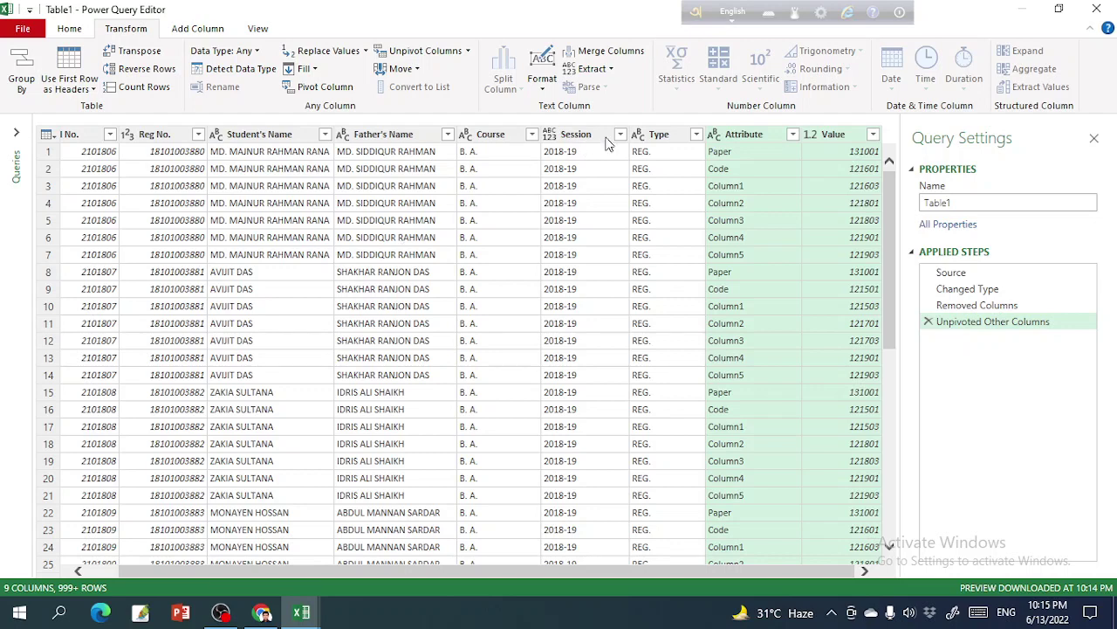
left_click(731, 137)
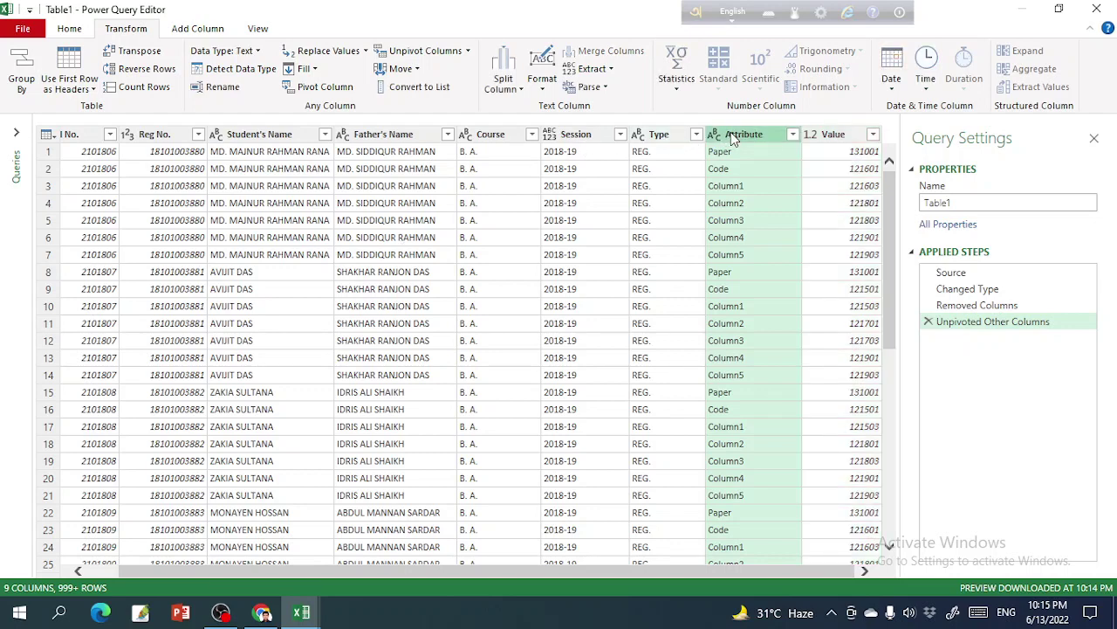
right_click(730, 133)
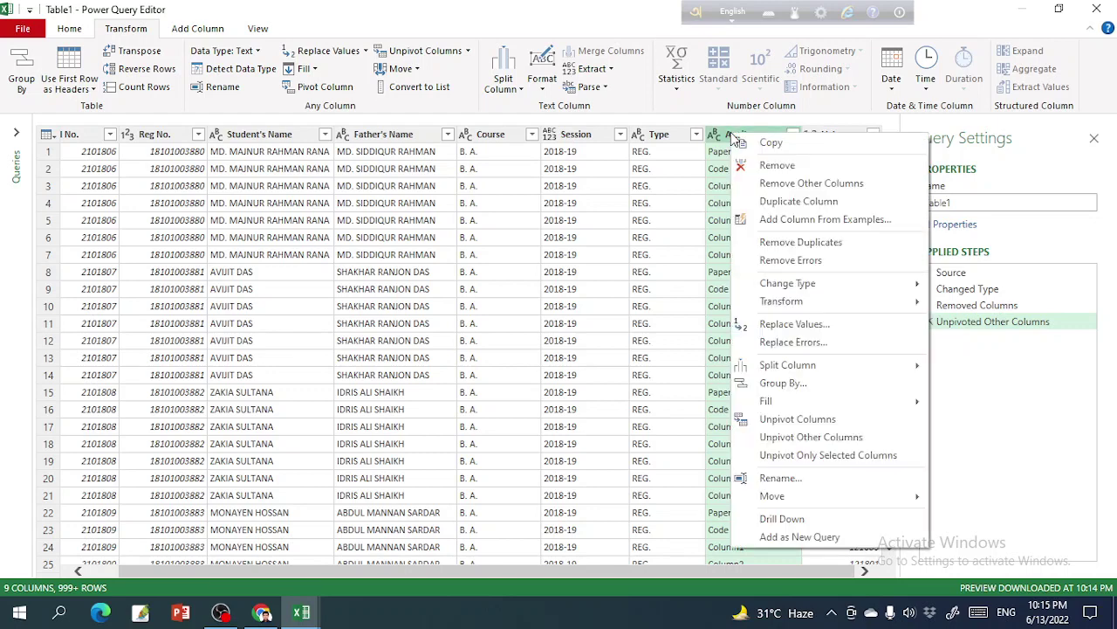
left_click(768, 168)
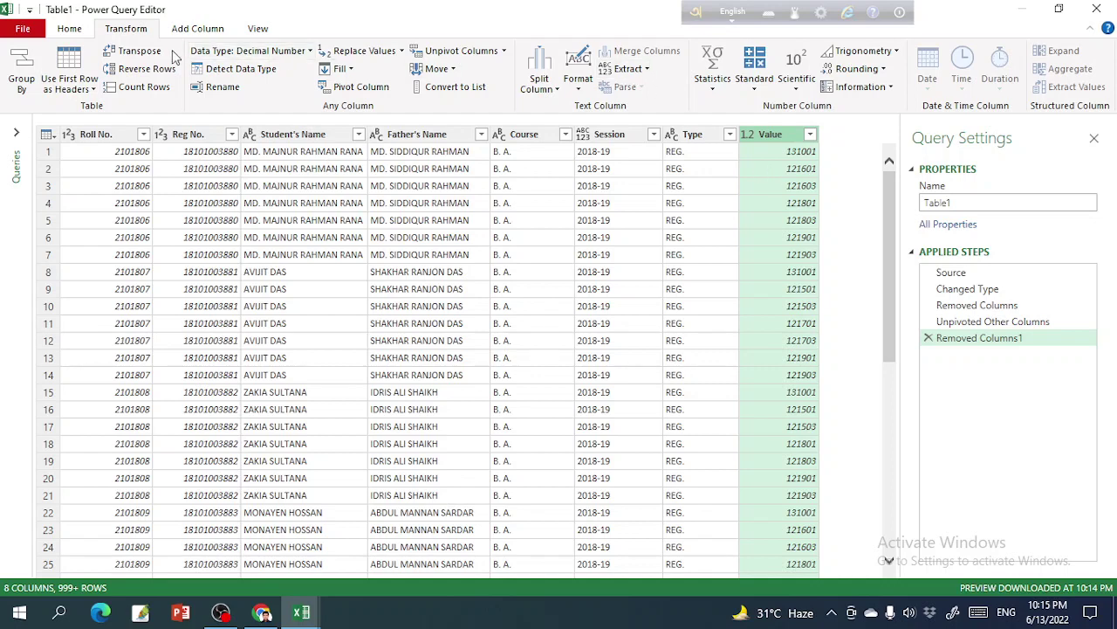
Close the query editor and load the query result into a new worksheet.
left_click(81, 29)
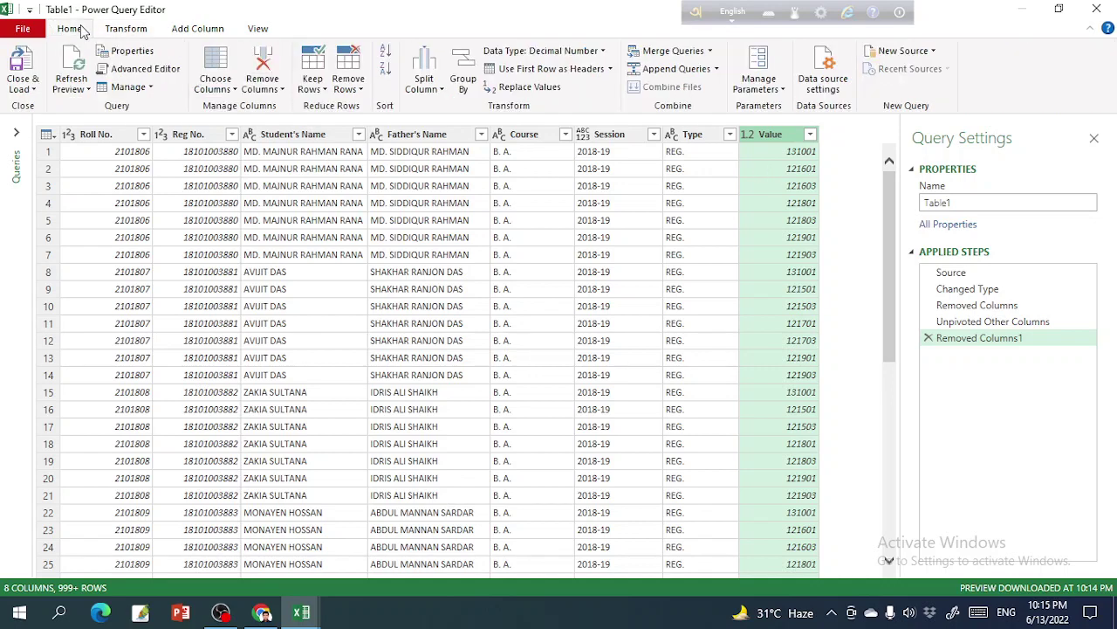
left_click(37, 95)
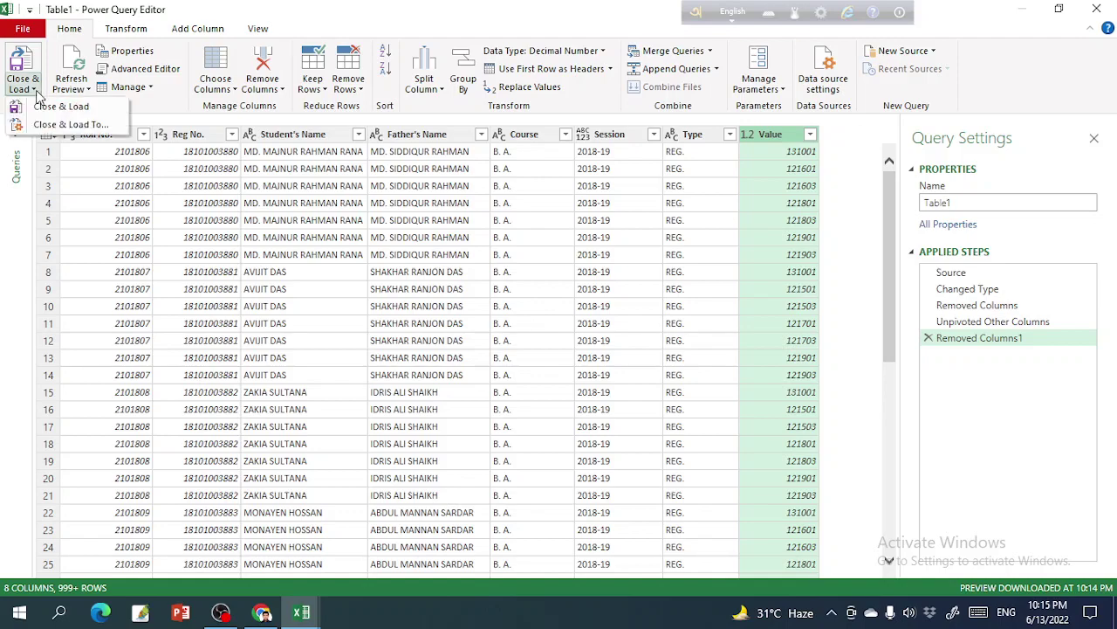
left_click(49, 110)
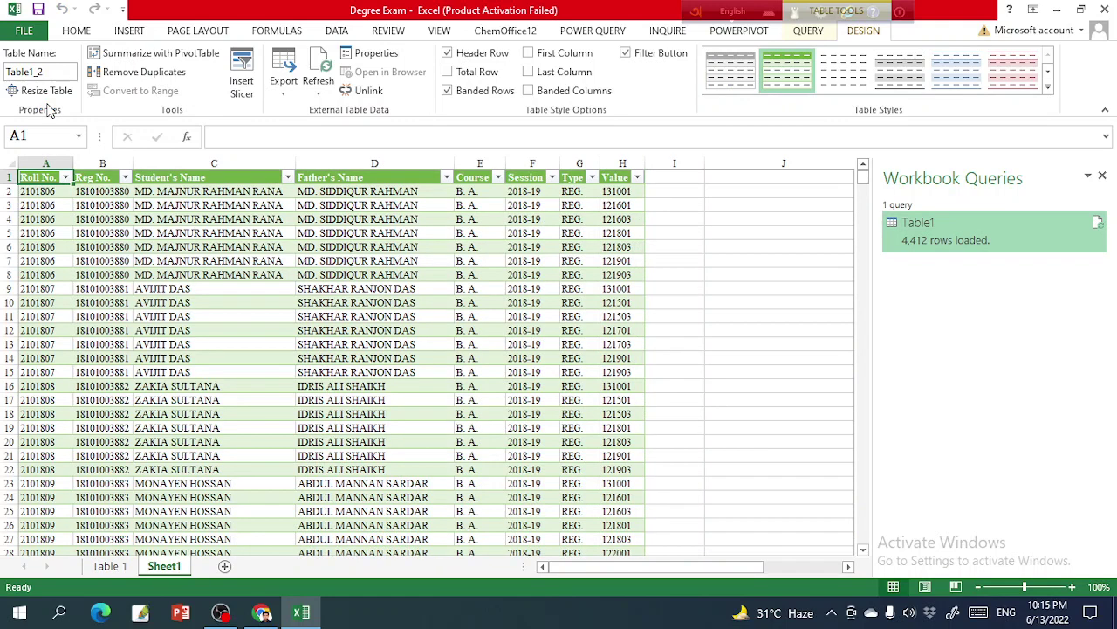
Rename the Value header in H1 to "Code" and add a "Date" column header in I1.
left_click(623, 178)
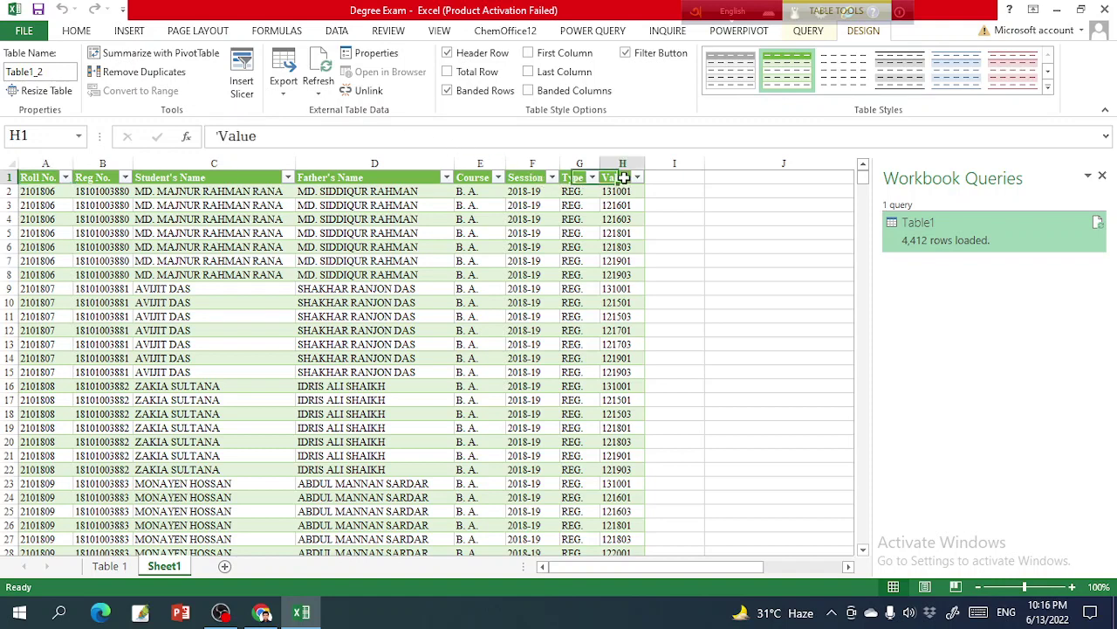
type("C")
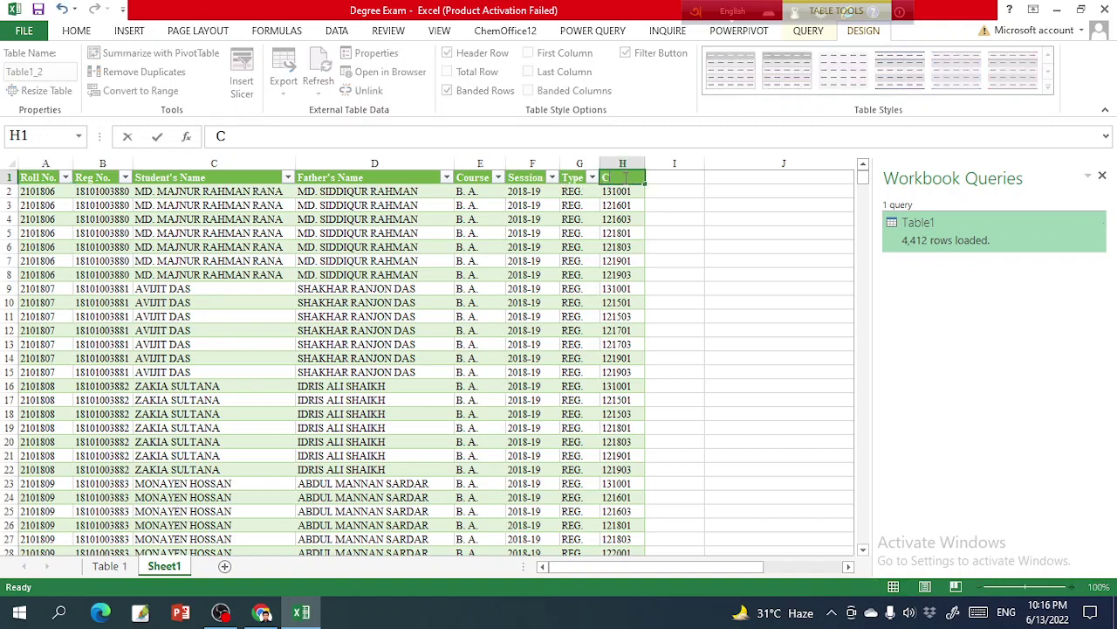
type("ode")
left_click(685, 177)
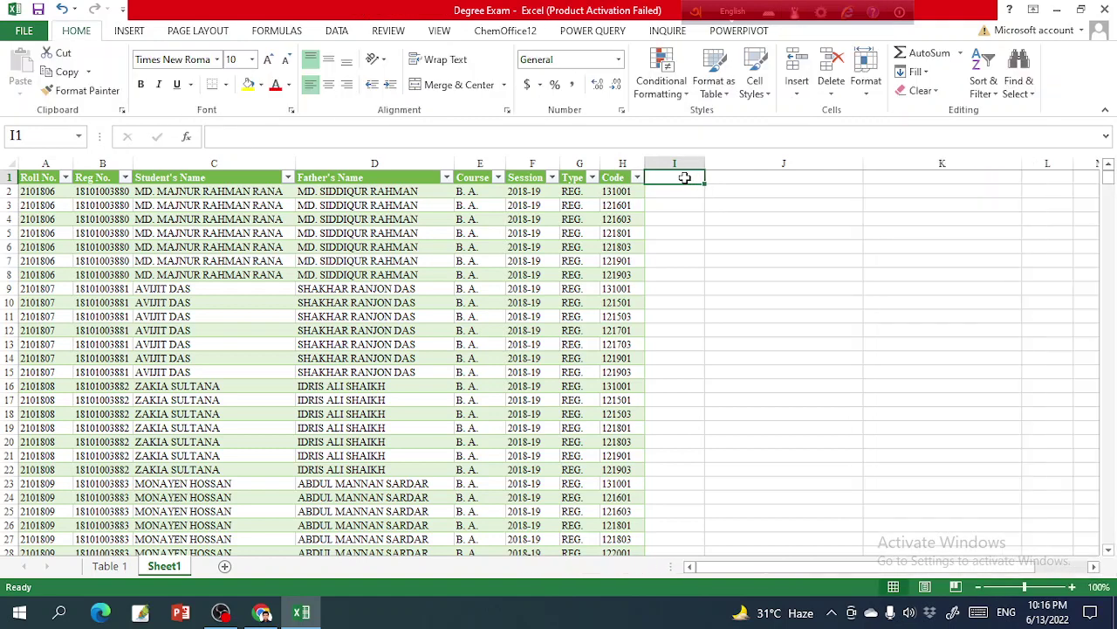
type("Date")
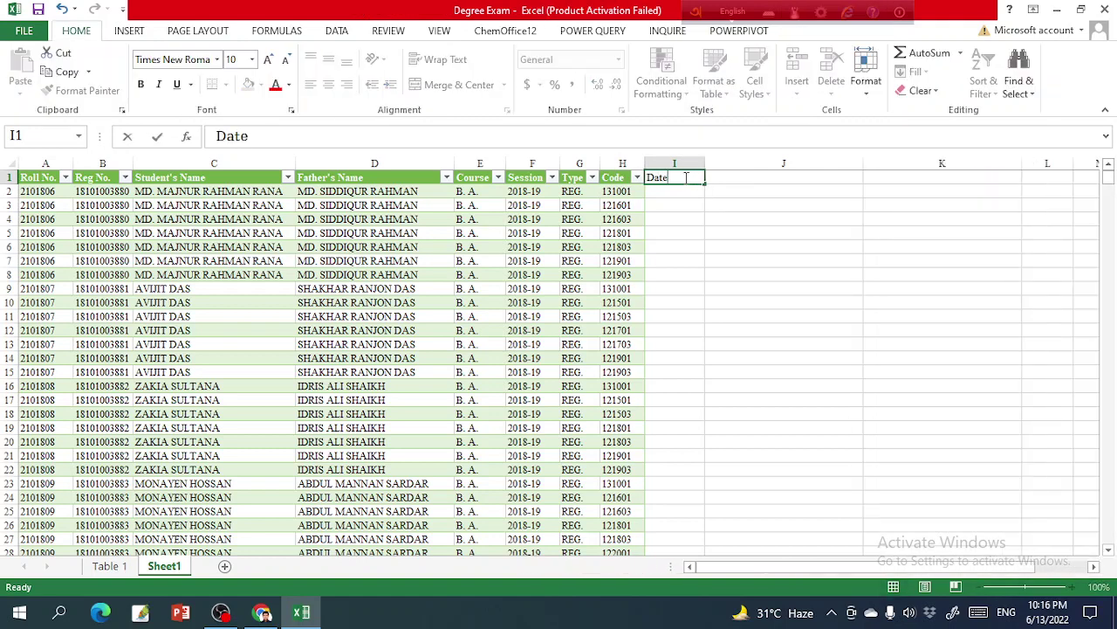
key("Return")
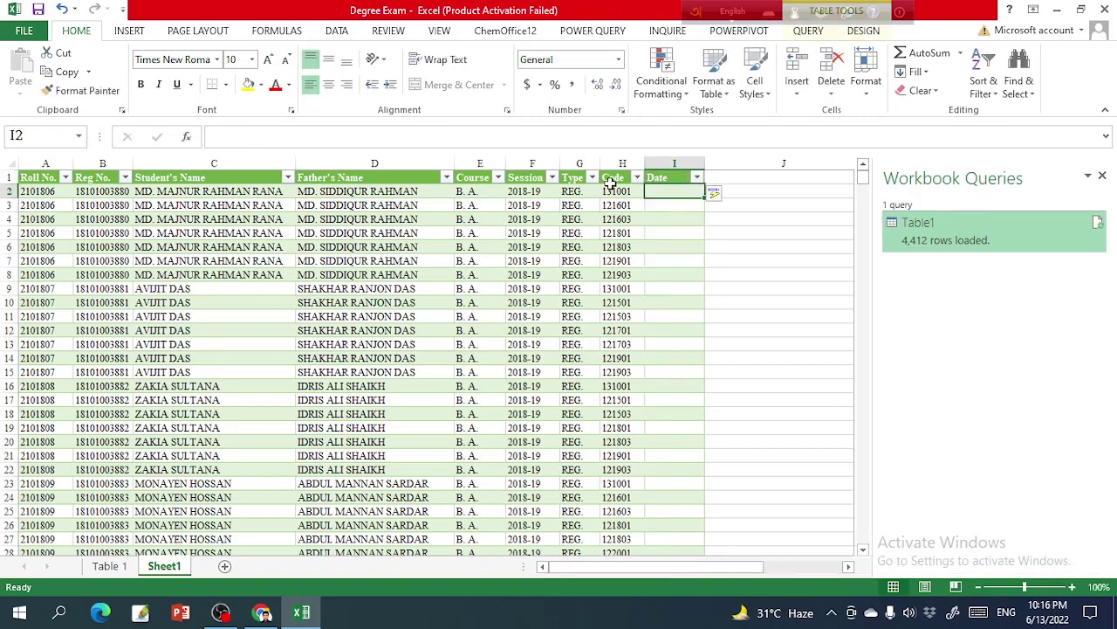
Copy the entire Code column with its header from Sheet1 into a new worksheet, starting at D6.
left_click(611, 178)
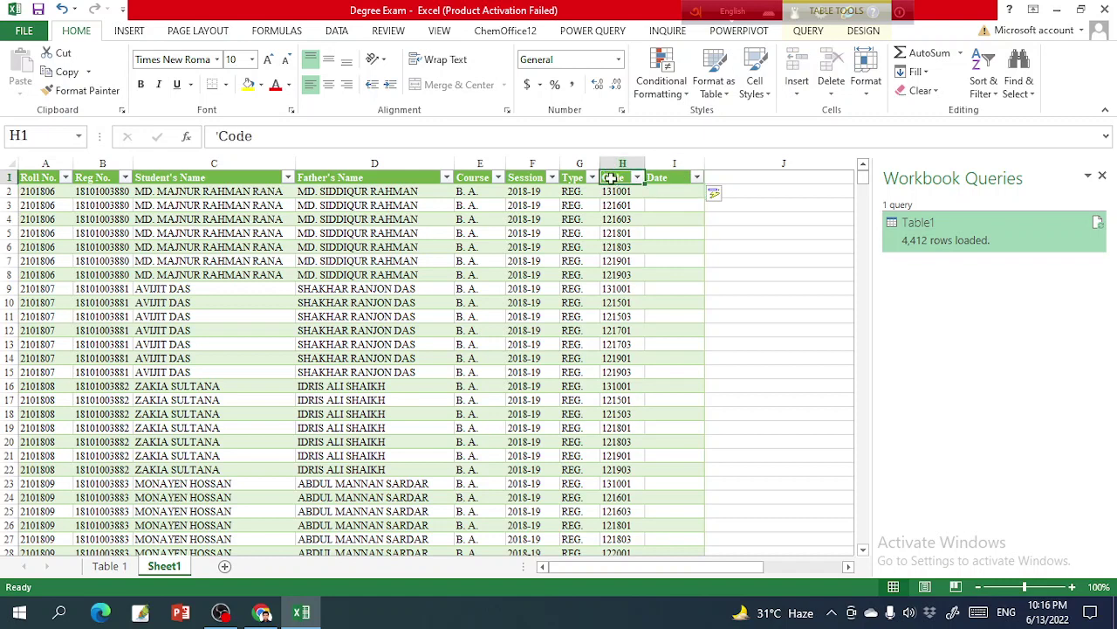
left_click(613, 191)
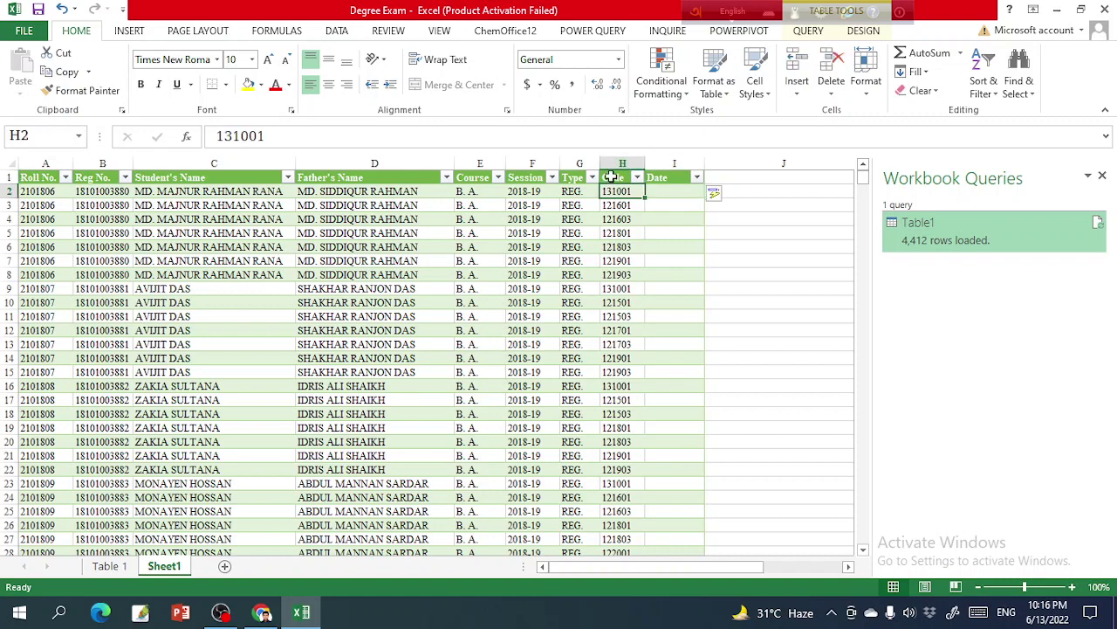
left_click(611, 177)
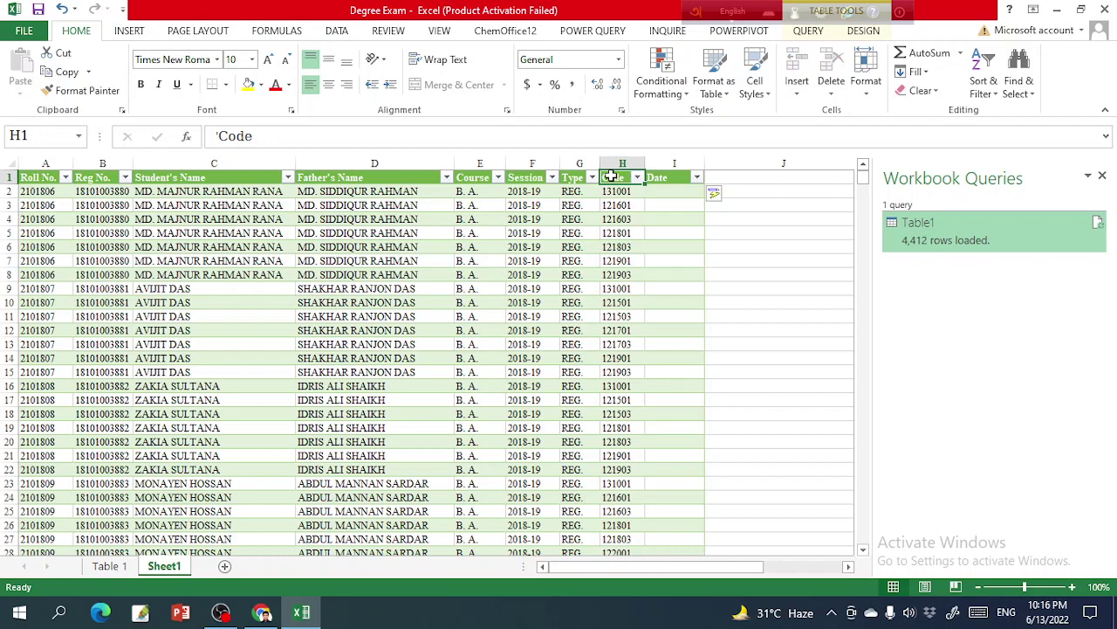
key("ctrl+shift+Down")
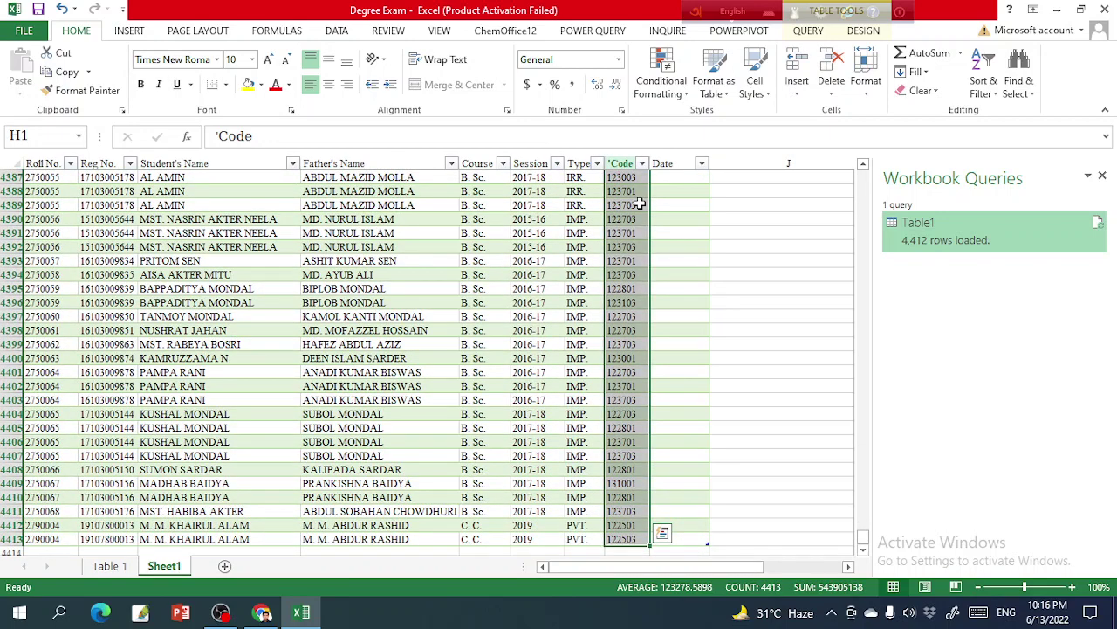
key("ctrl+c")
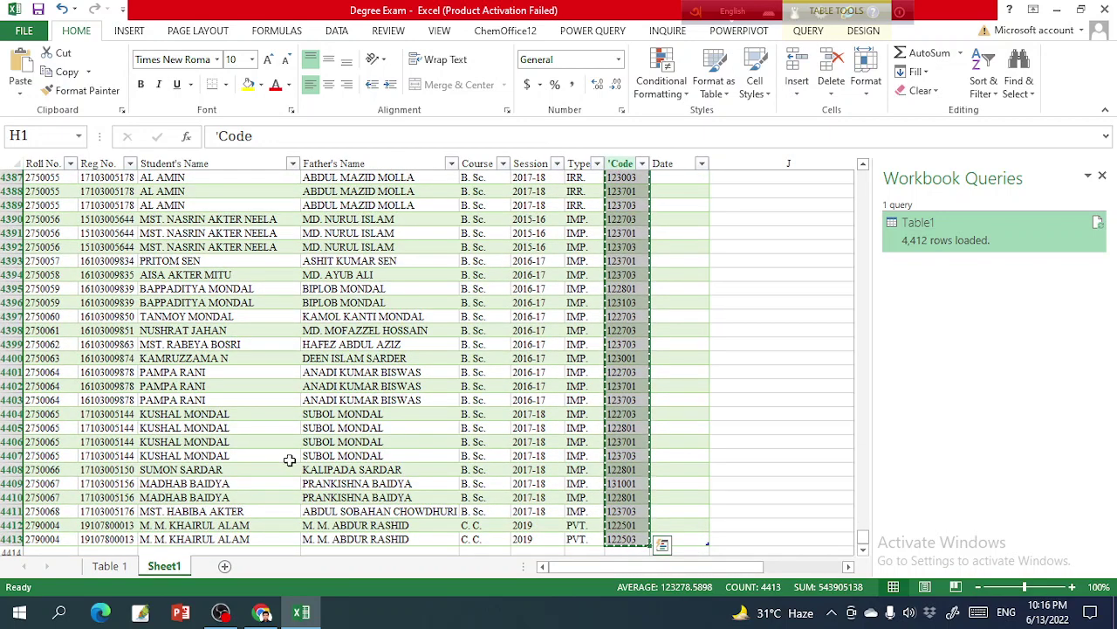
left_click(226, 566)
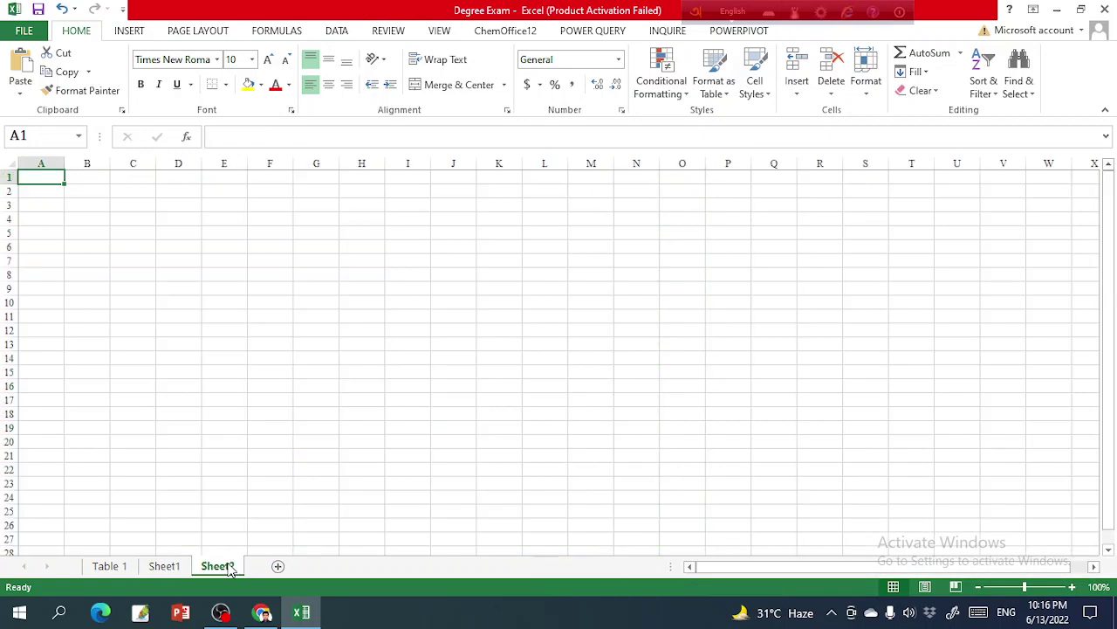
left_click(174, 245)
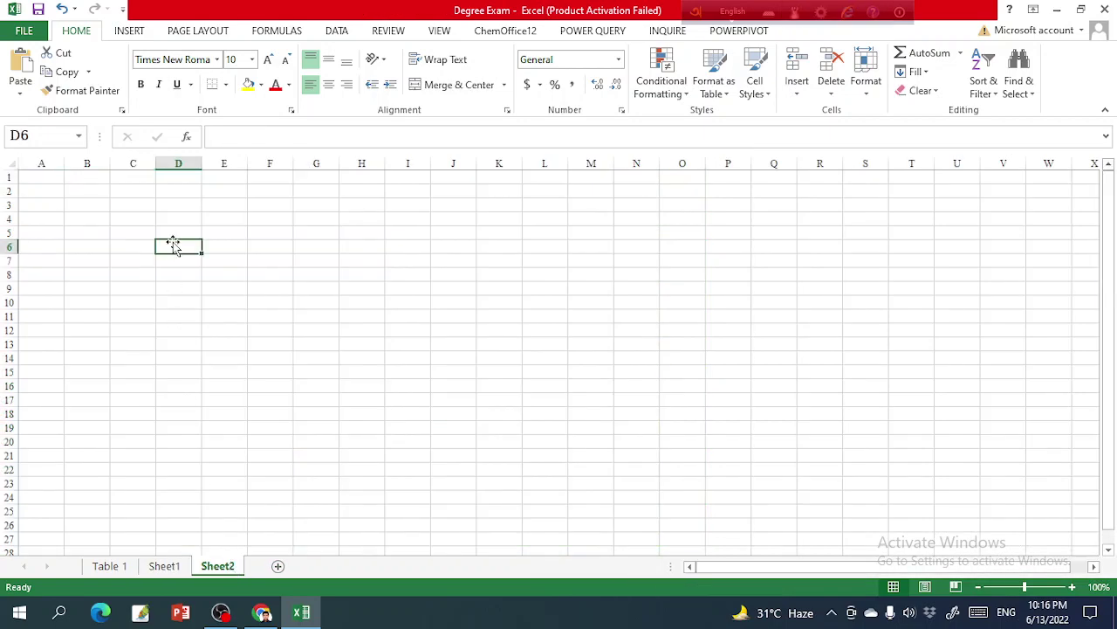
key("ctrl+v")
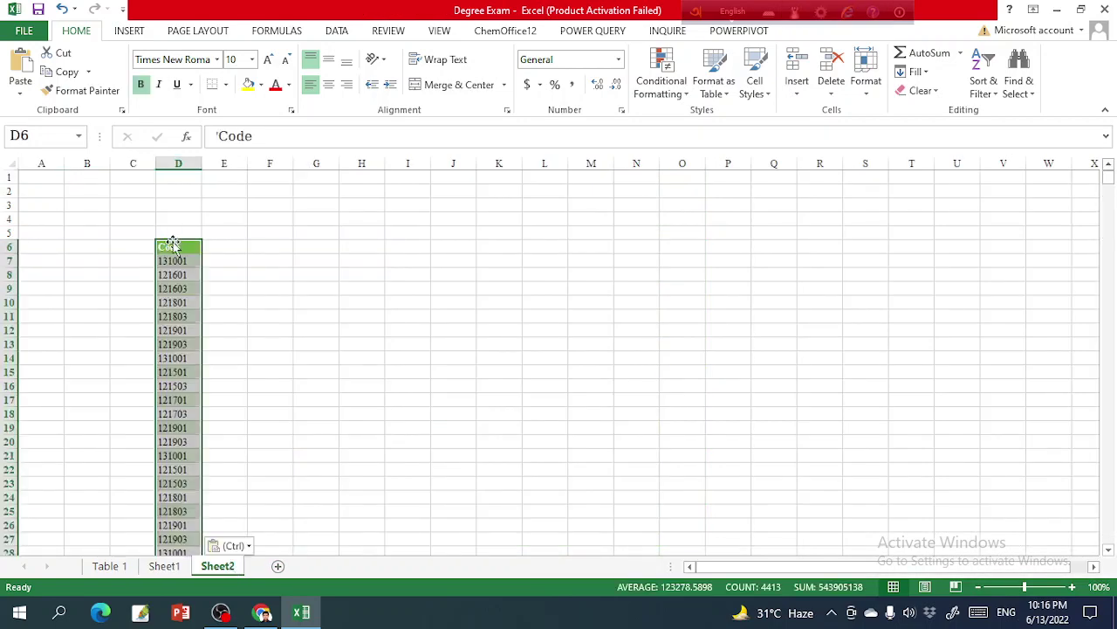
Add a "Date" header in E6 and enter the date 01/02/2023 in E7.
left_click(227, 243)
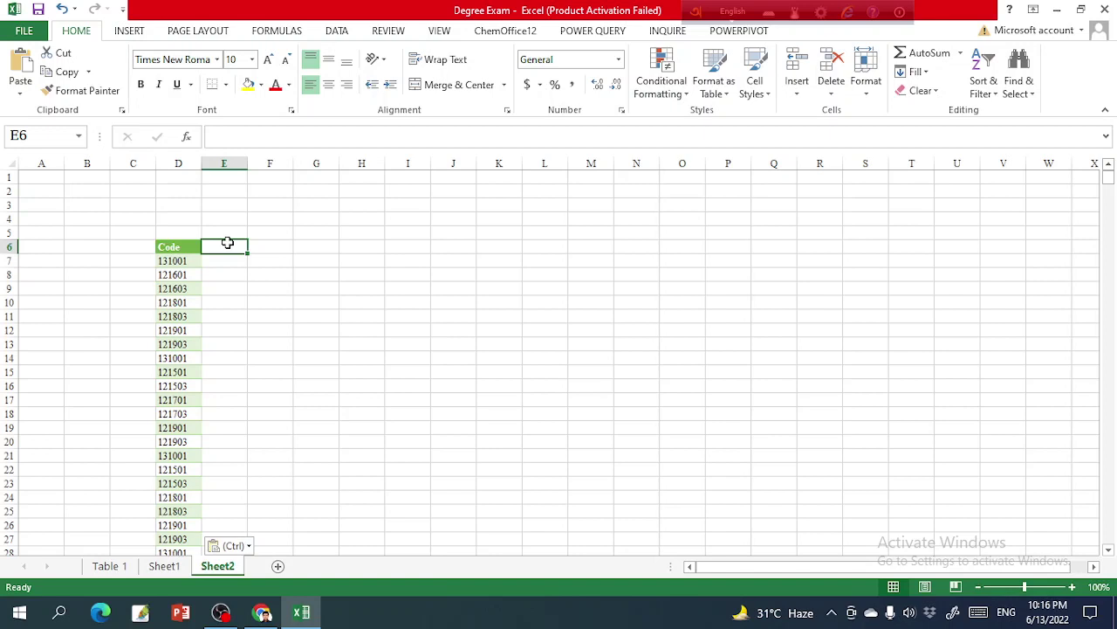
type("D")
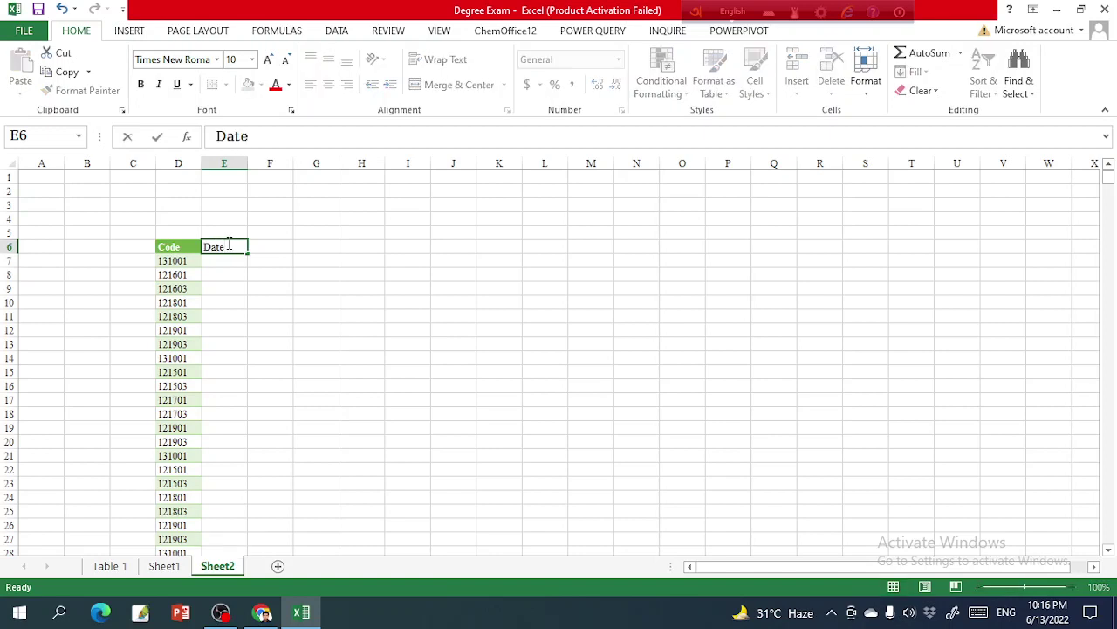
type("ate")
key("Return")
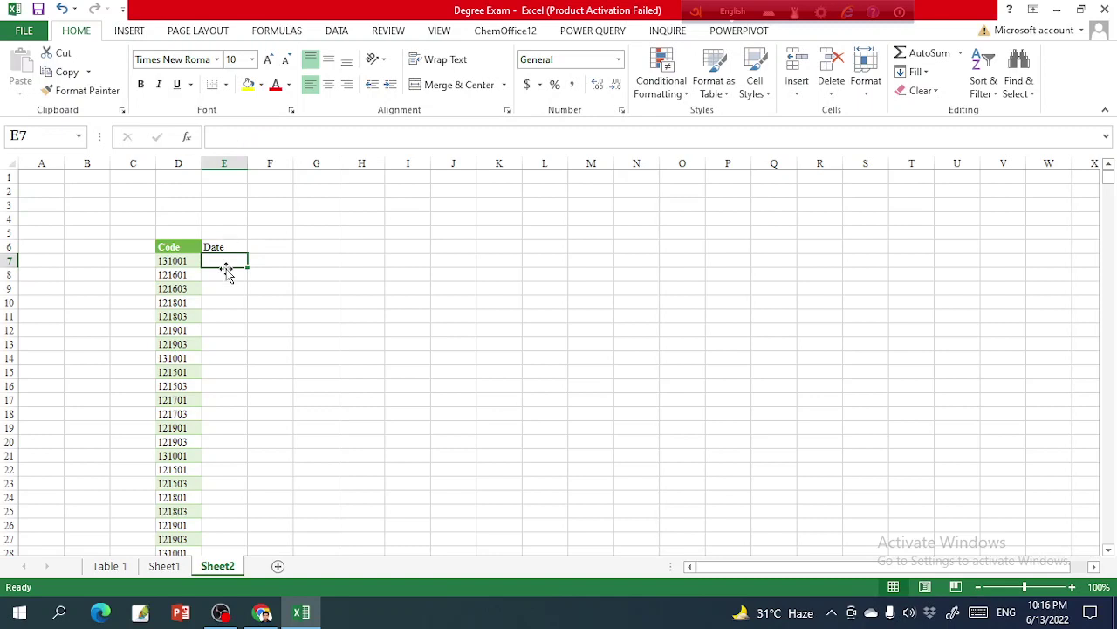
type("01")
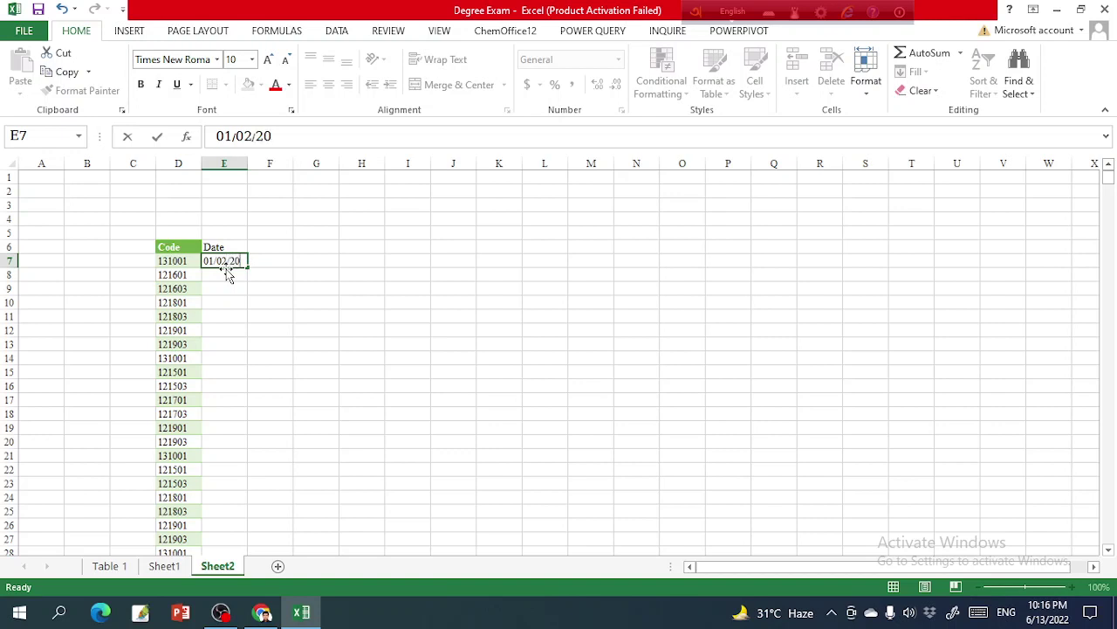
type("/02/2023")
key("Return")
Format the date in E7 with the Bangla (Bangladesh) locale and the 14-03-2012 date type.
left_click(224, 257)
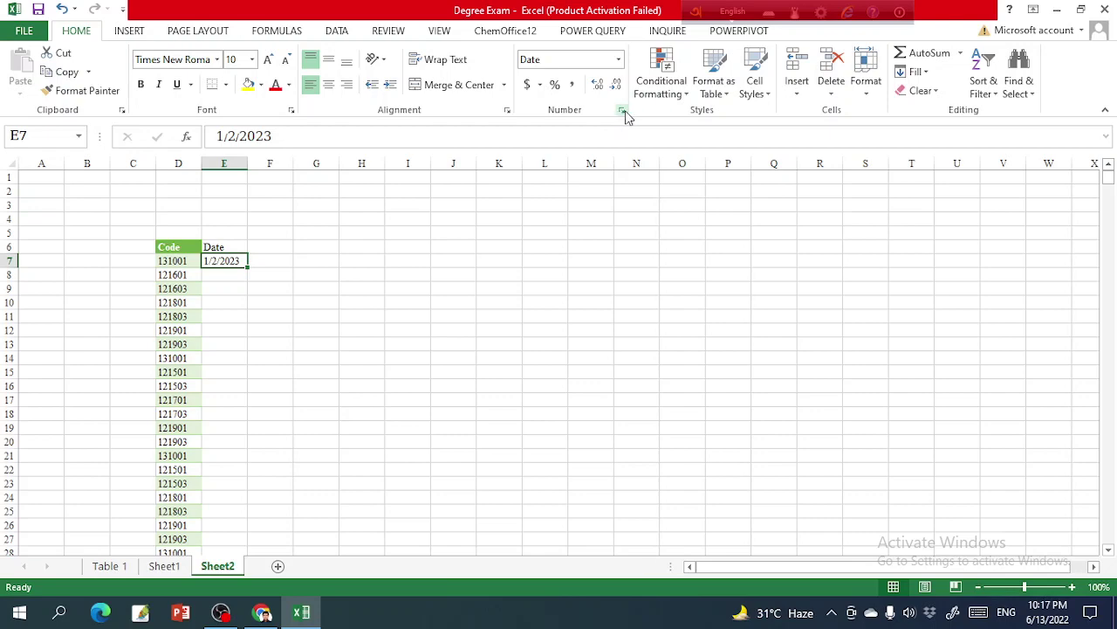
left_click(623, 111)
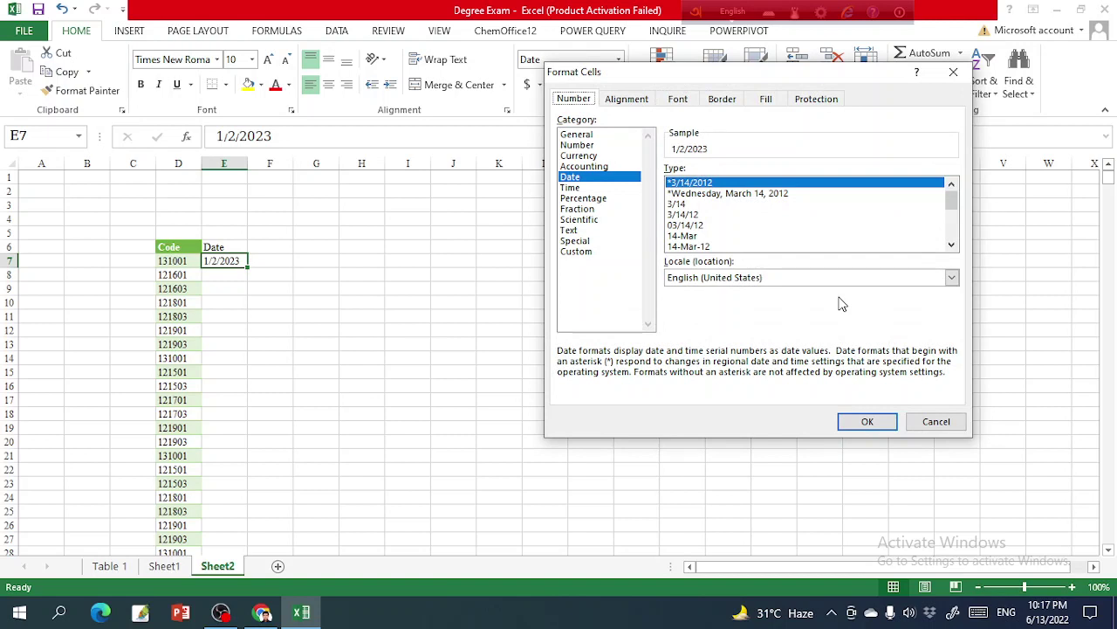
left_click(951, 277)
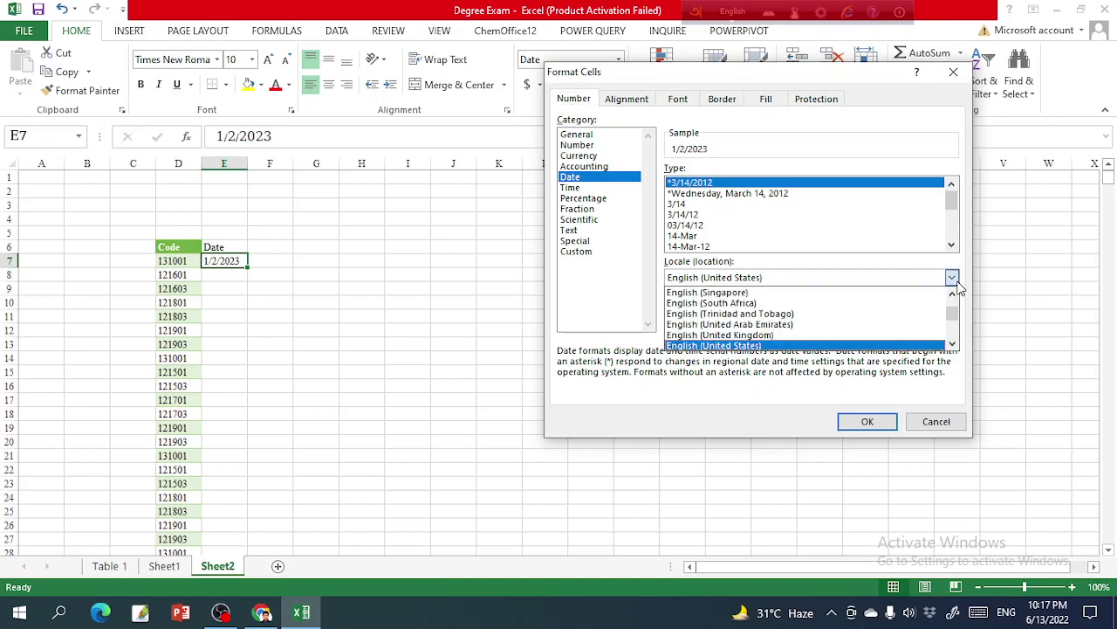
key("b")
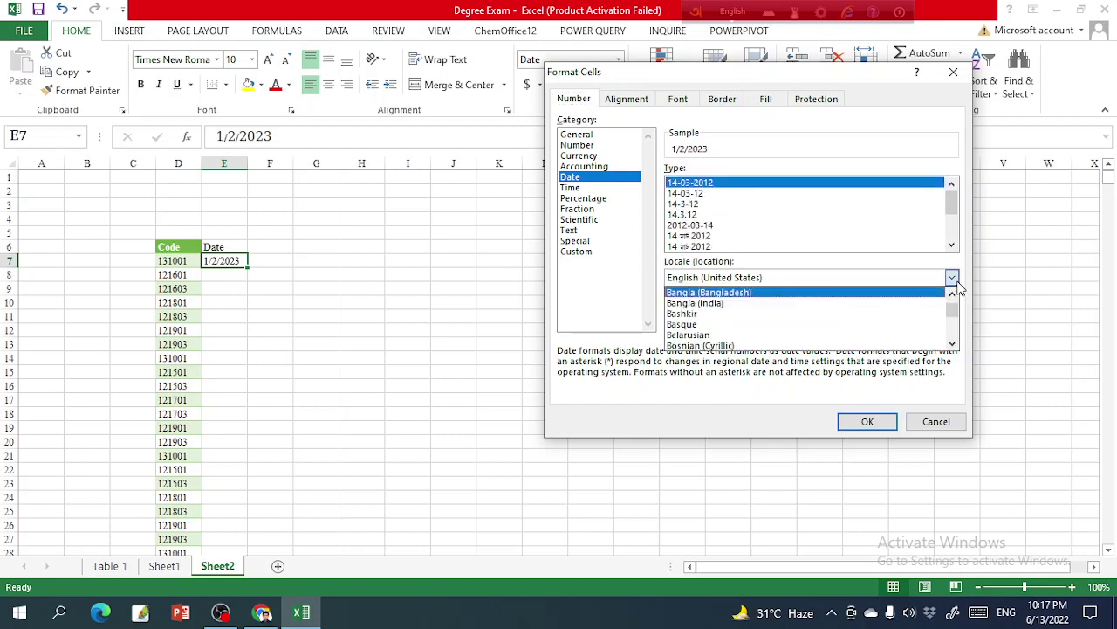
left_click(867, 423)
left_click(867, 422)
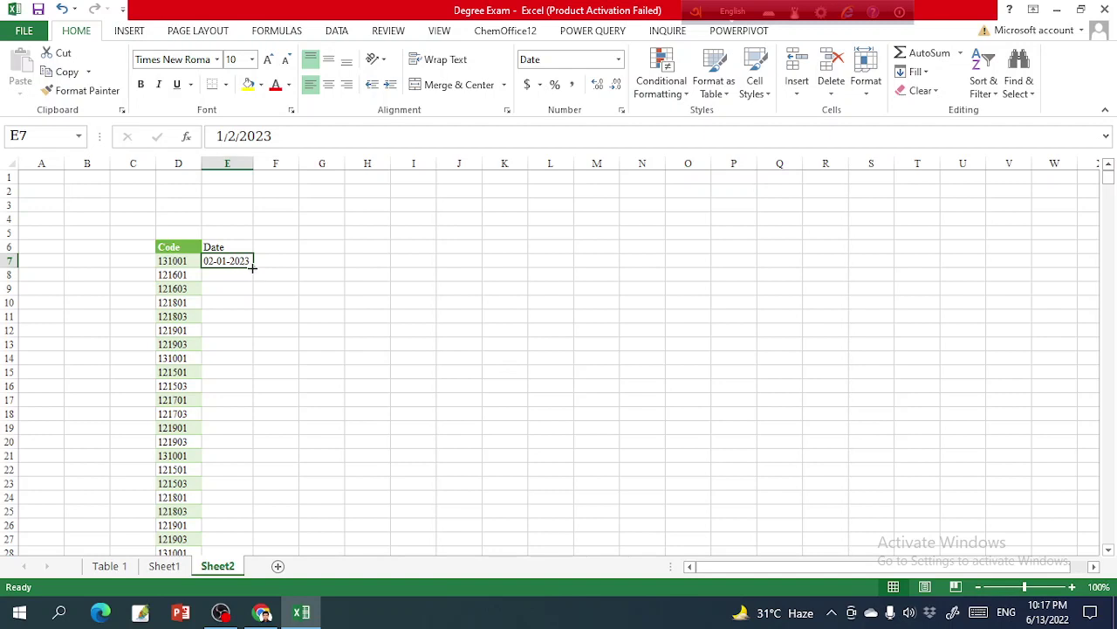
Fill consecutive dates from E7 down to E24, and restart the series with E7's date in E25, filling it to E27.
left_click_drag(252, 272, 247, 499)
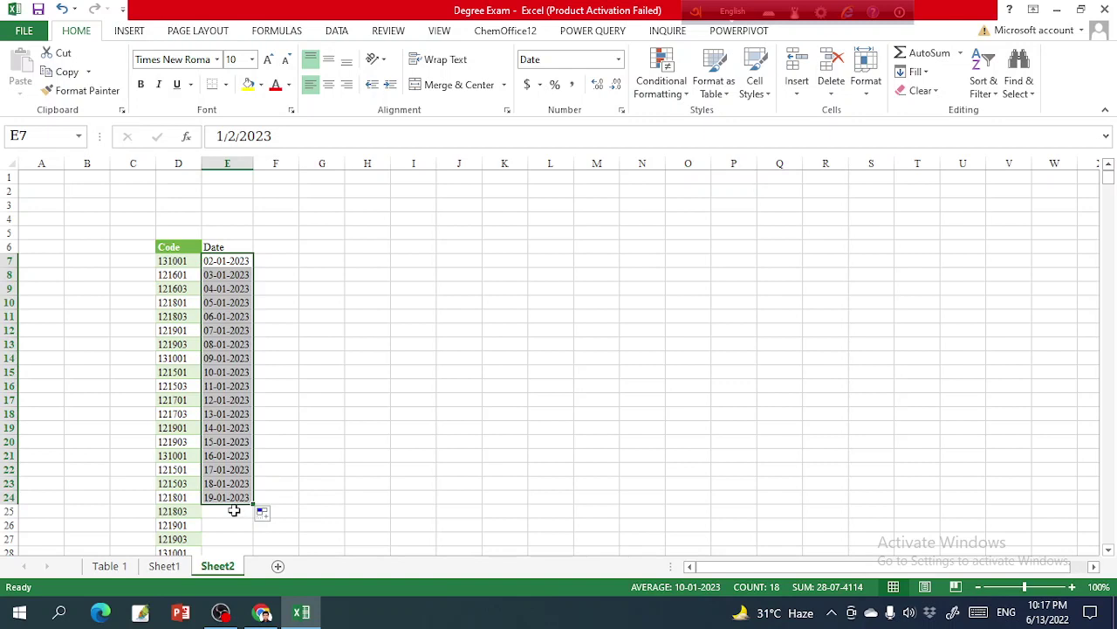
left_click(233, 262)
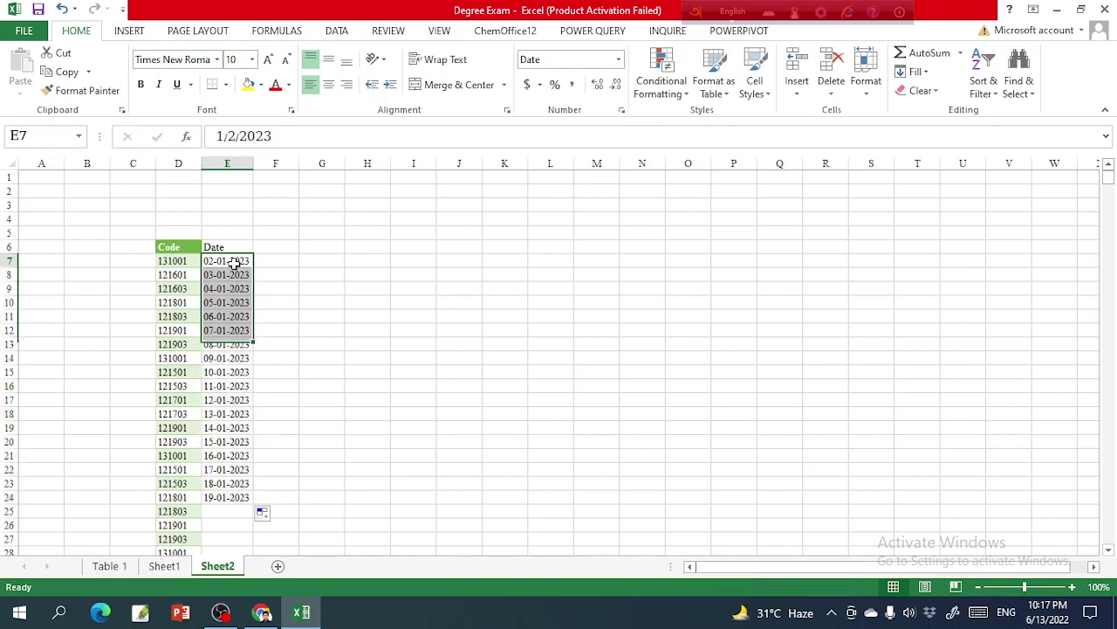
key("ctrl+c")
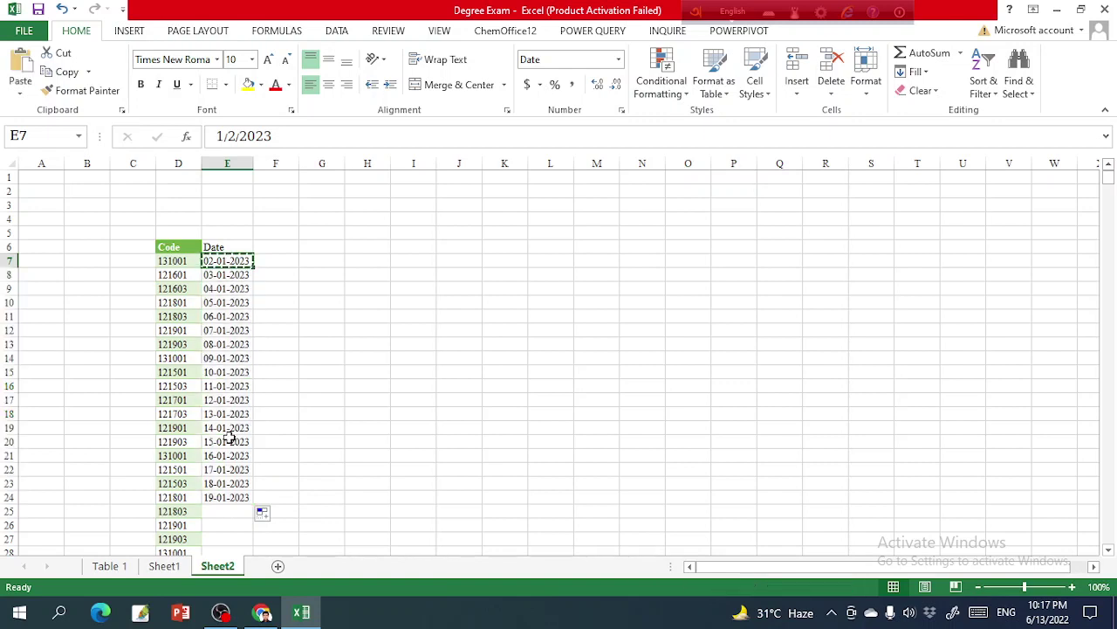
left_click(218, 512)
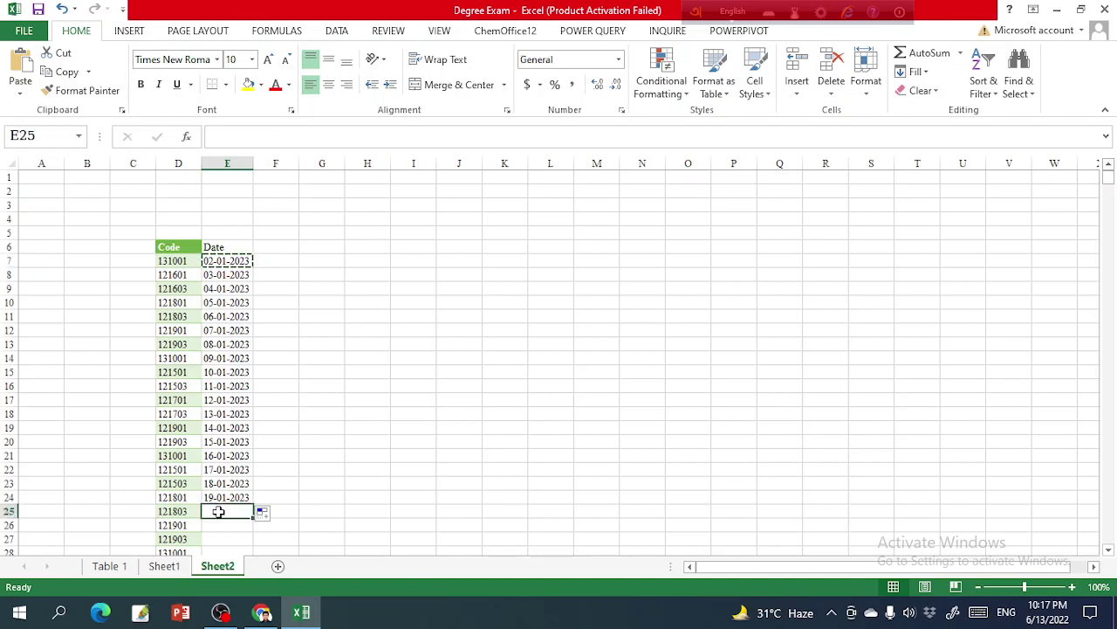
key("ctrl+v")
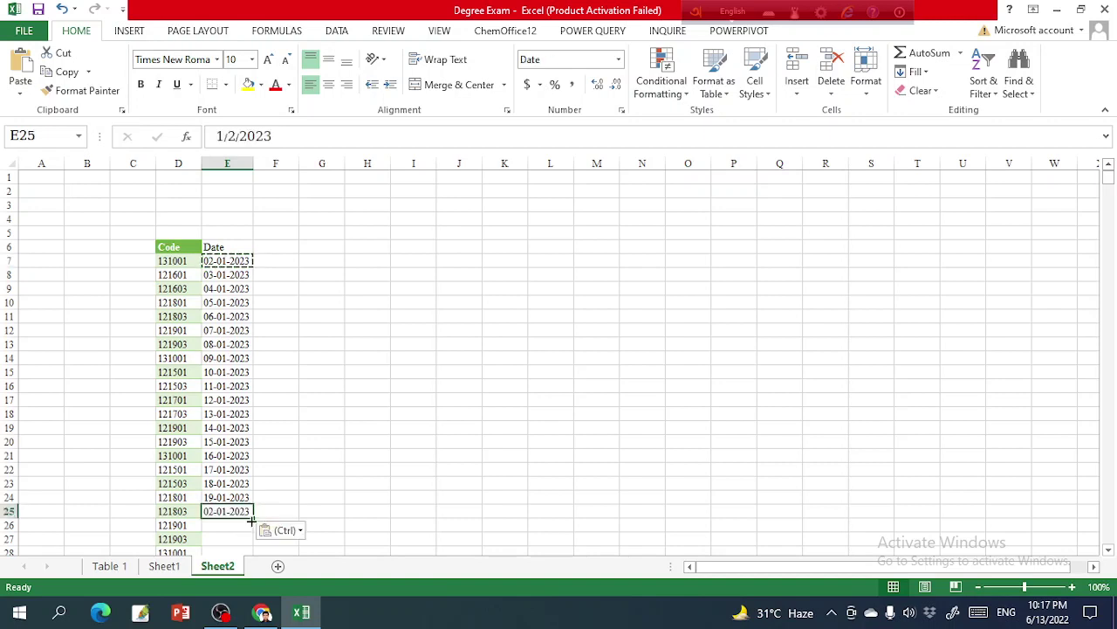
left_click_drag(253, 517, 252, 548)
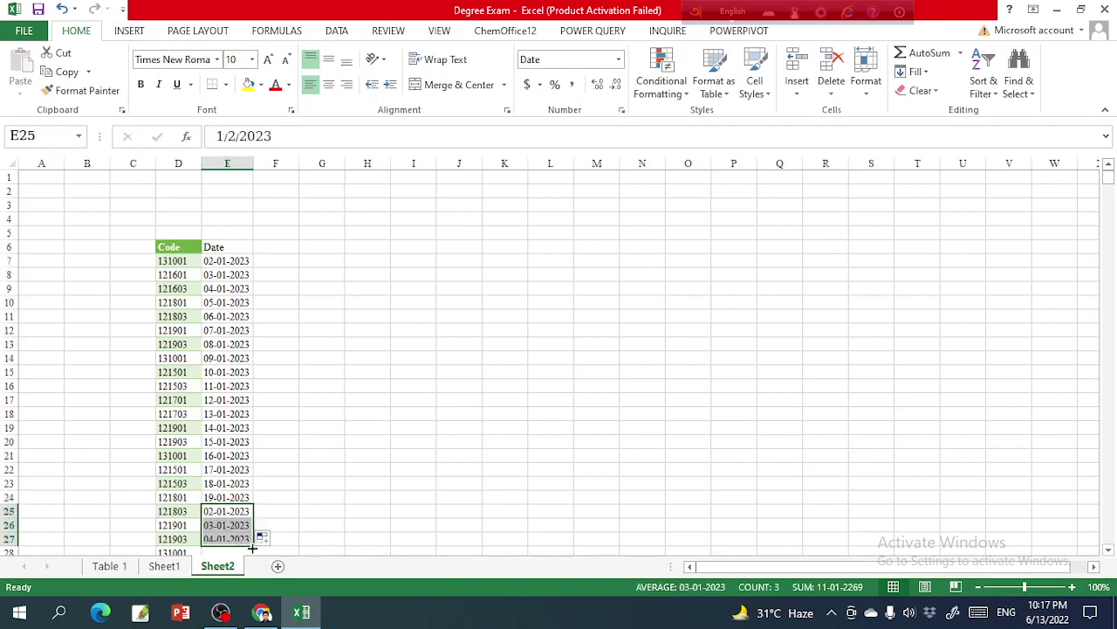
Copy the date in E15 to E28 and fill consecutive dates down to E38.
left_click(1109, 550)
left_click(1109, 550)
left_click(1109, 550)
scroll(709, 412, "down", 3)
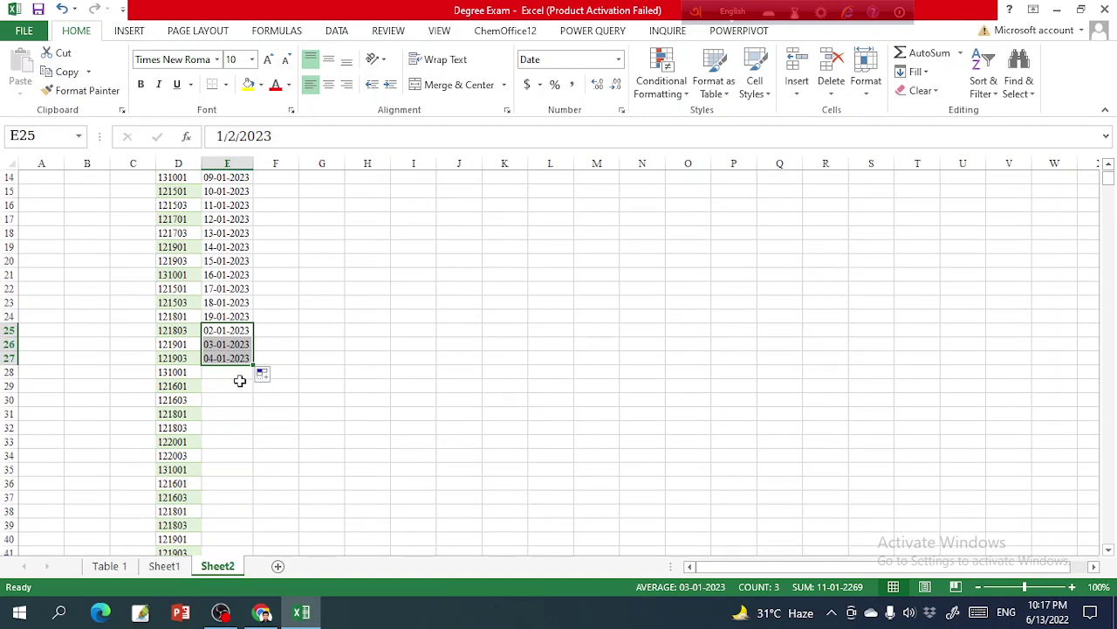
left_click(219, 372)
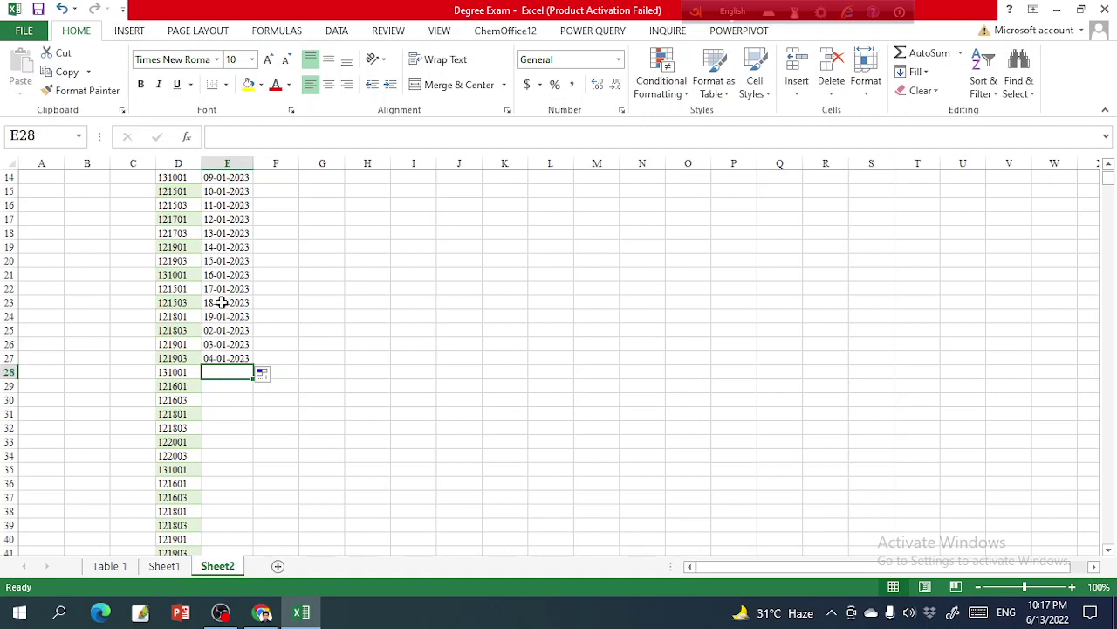
left_click(222, 194)
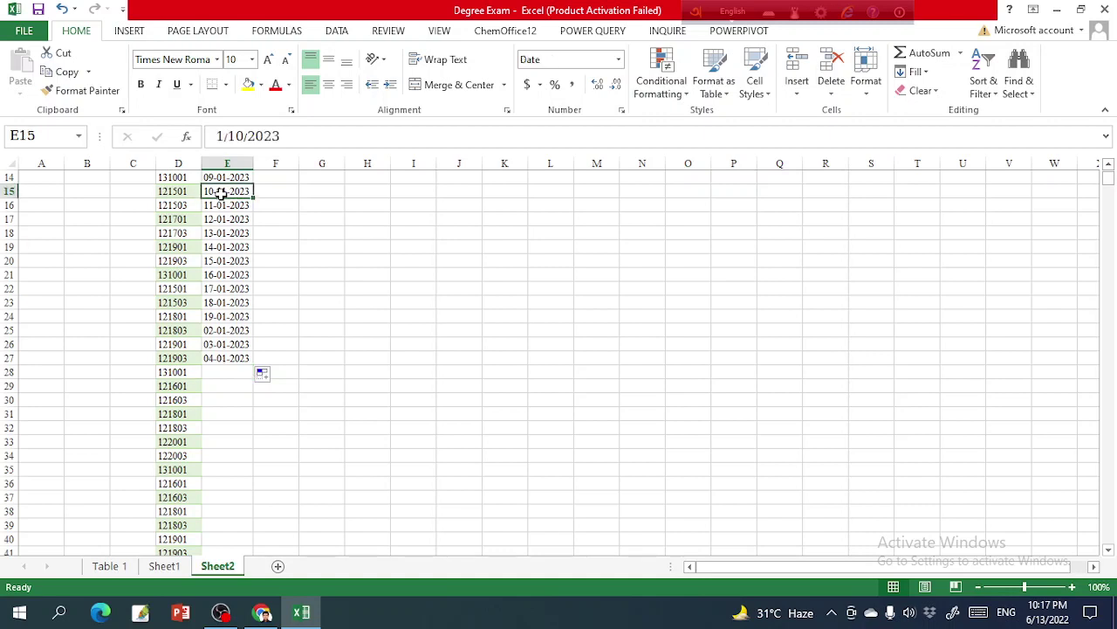
key("ctrl+c")
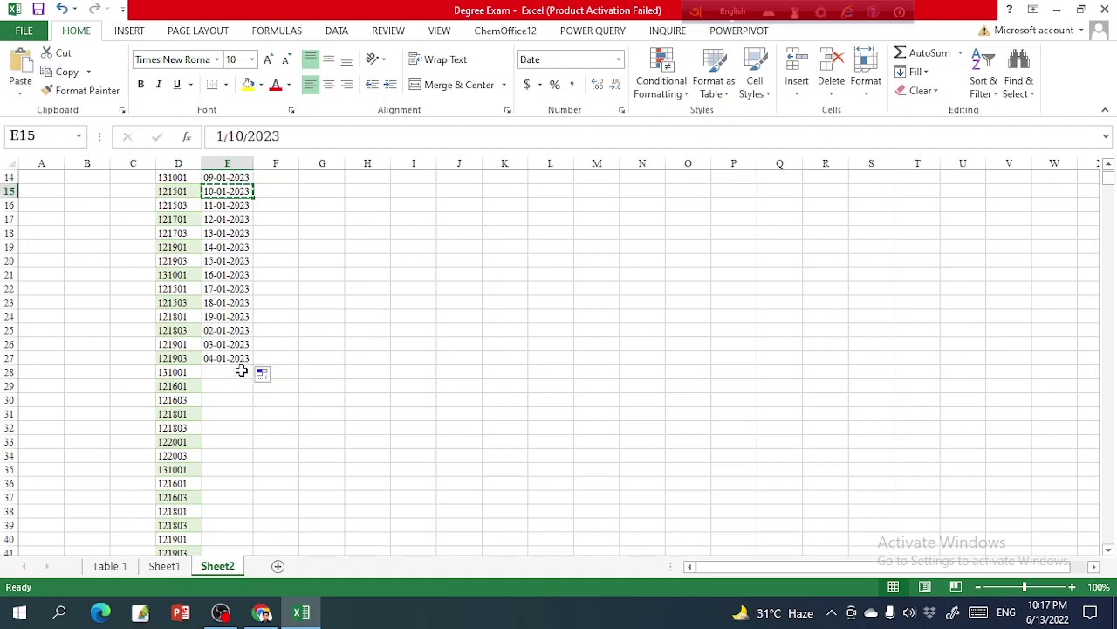
left_click(241, 372)
key("ctrl+v")
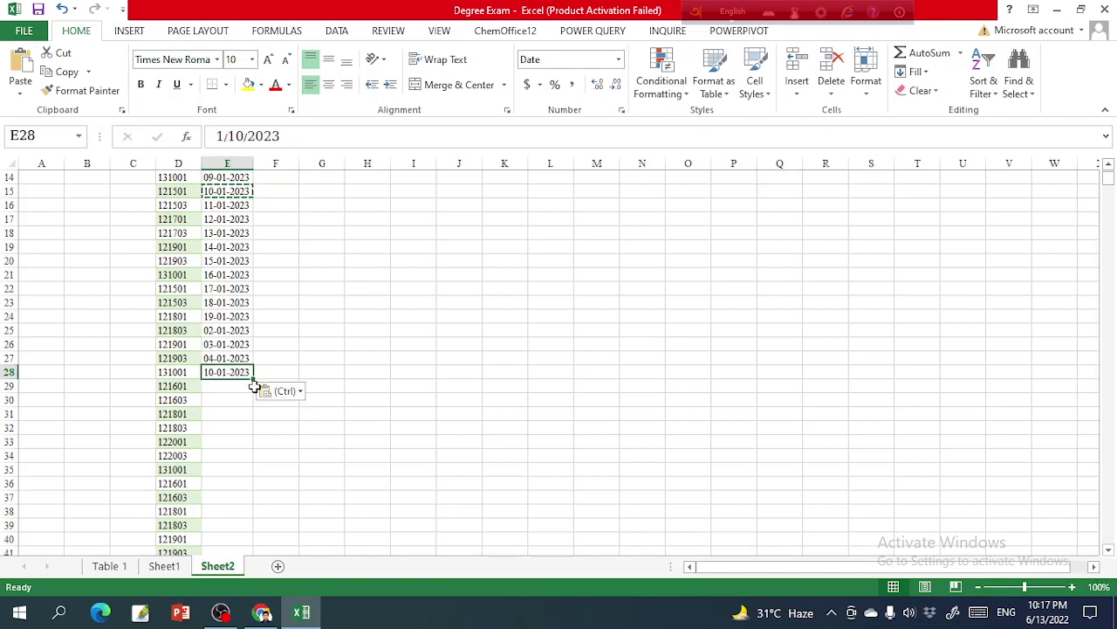
left_click_drag(254, 379, 254, 515)
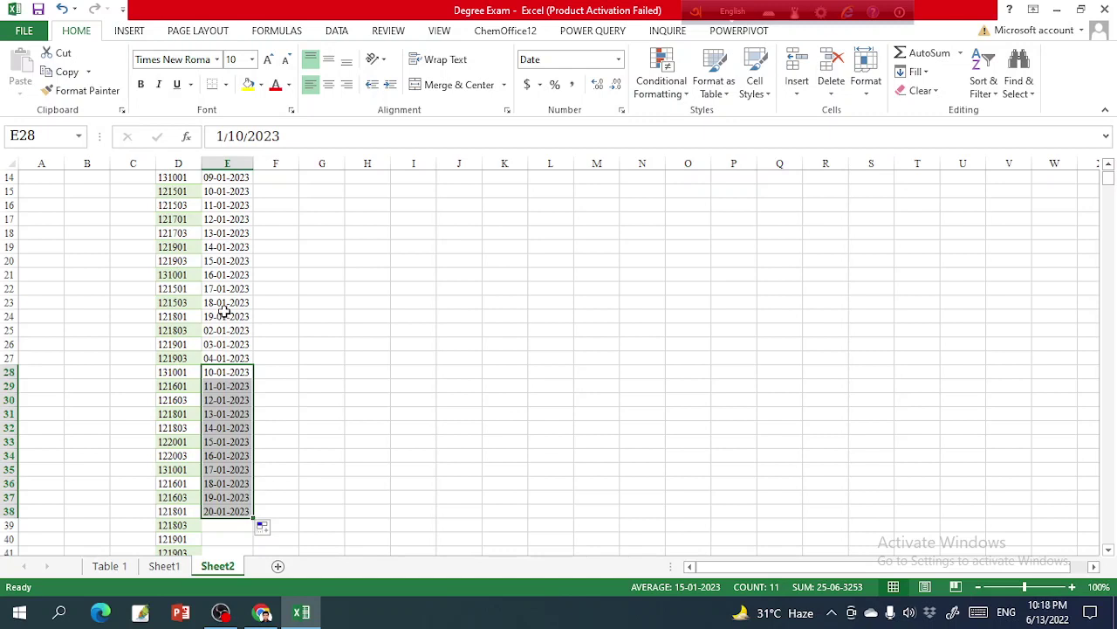
Copy the date 14-01-2023 from E19 into E39.
left_click(224, 247)
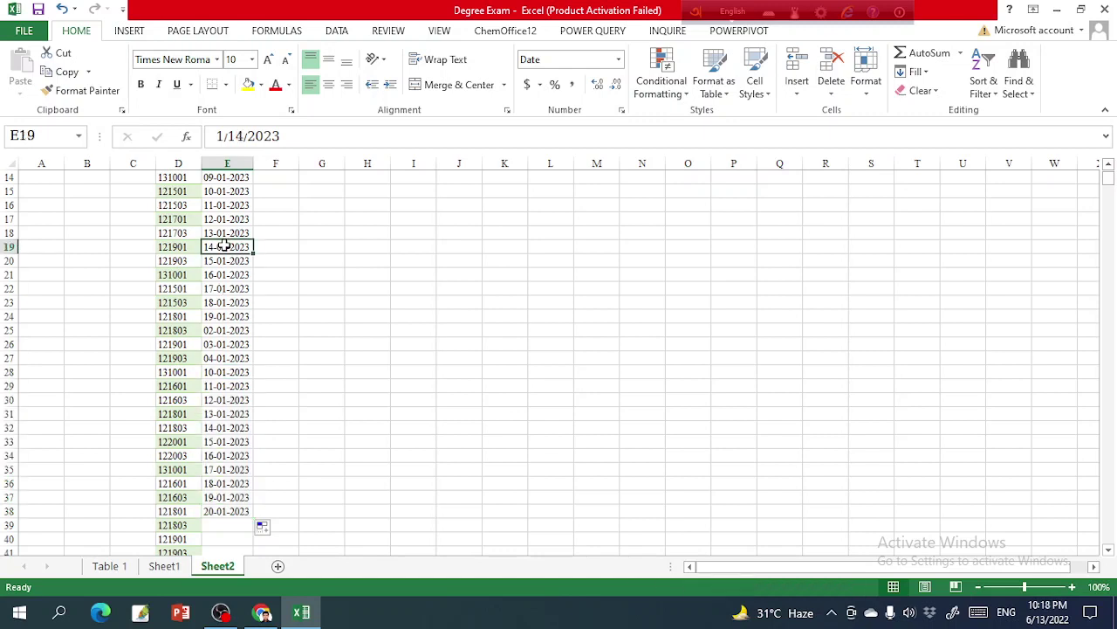
key("ctrl+c")
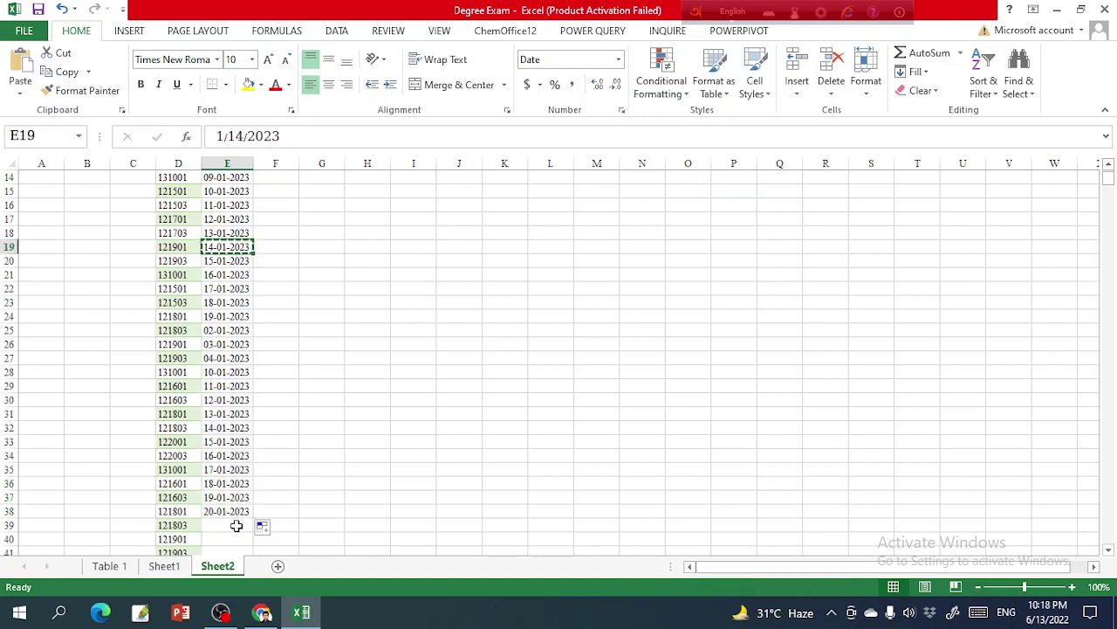
left_click(236, 524)
key("ctrl+v")
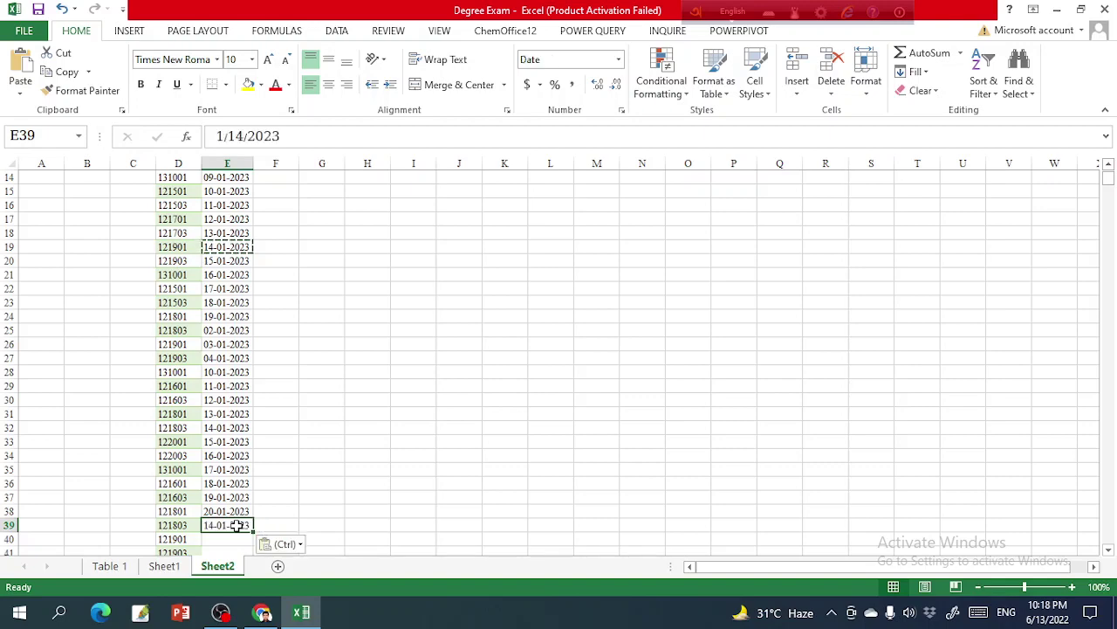
Look over the codes below row 39 that have no dates, and go back to the top of the sheet.
left_click(1108, 549)
left_click_drag(1110, 549, 1110, 549)
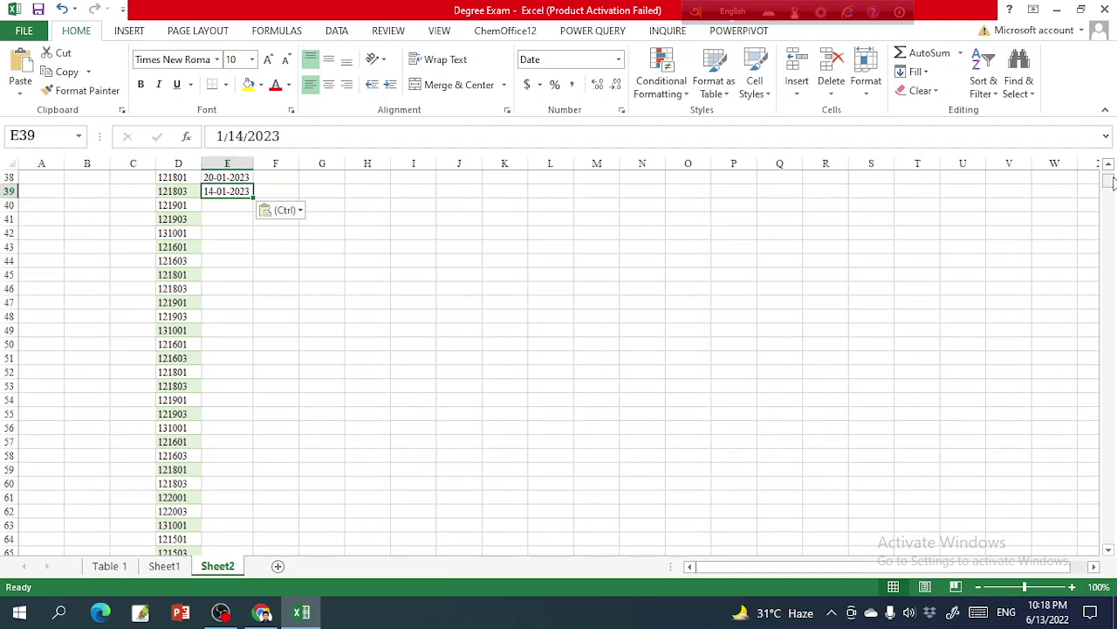
left_click_drag(1110, 165, 1109, 165)
key("ctrl+v")
key("Up")
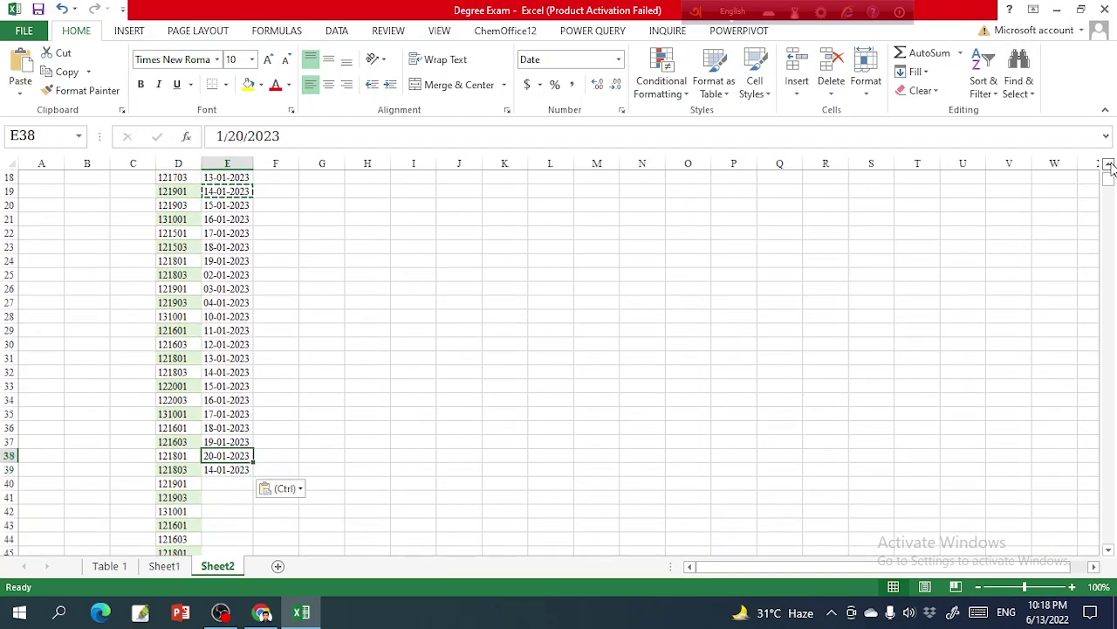
key("Up")
key("Up")
key("Up")
key("Up")
key("Up")
key("Up")
key("Up")
key("Up")
key("Up")
key("Up")
key("Up")
key("Up")
key("Up")
key("Up")
key("Up")
key("Up")
key("Up")
key("Up")
key("Up")
key("Up")
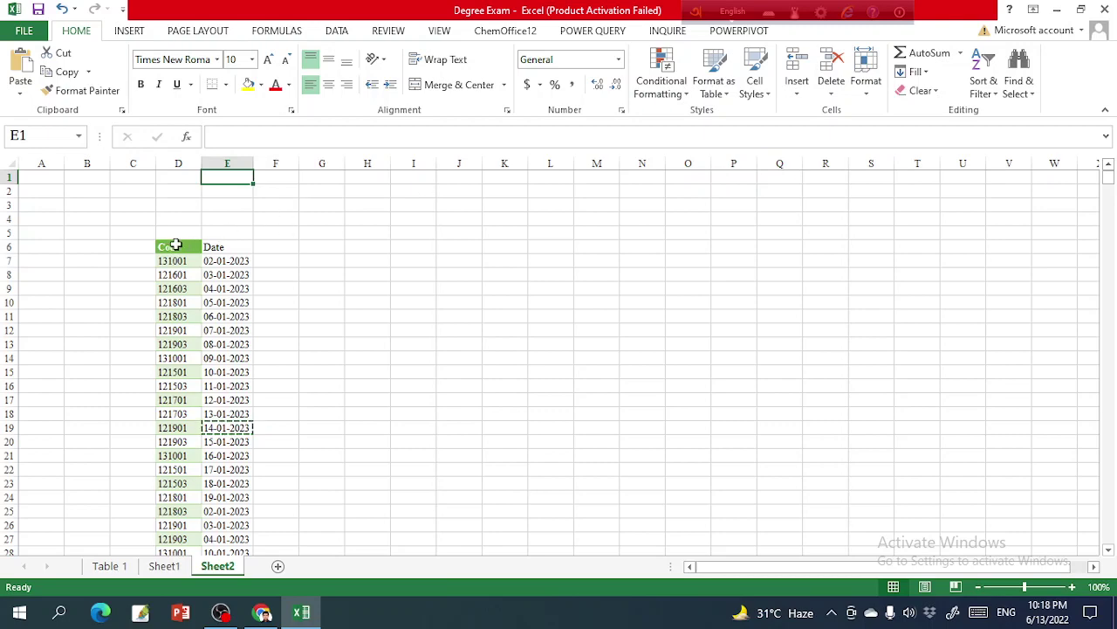
Remove duplicates from the code and date list, expanding the selection to both columns and comparing only the Code column.
left_click(176, 245)
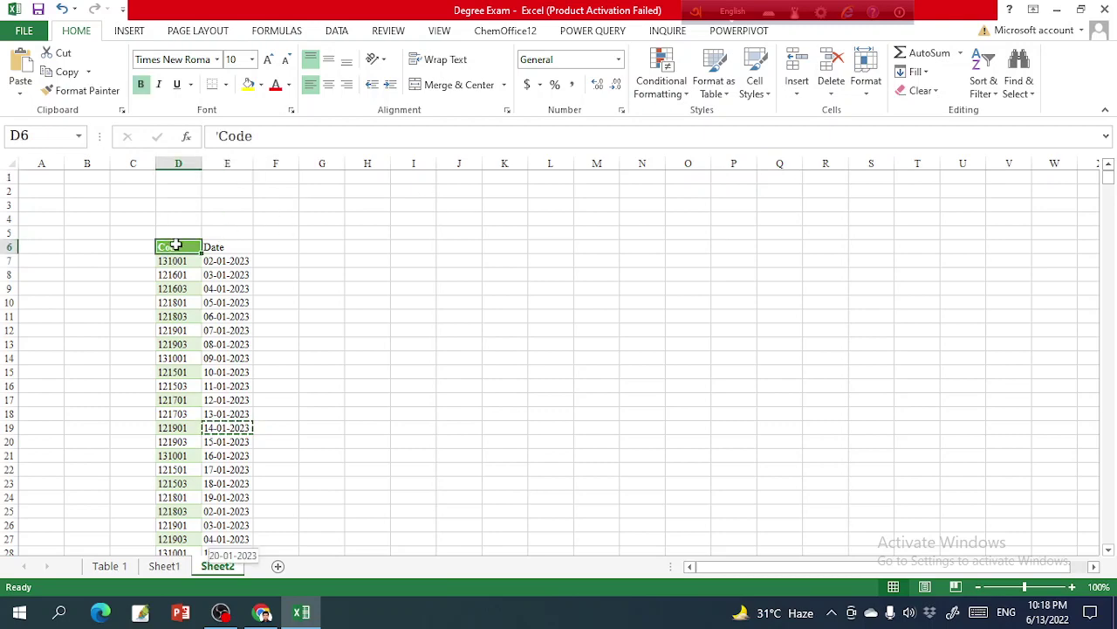
key("ctrl+shift+Down")
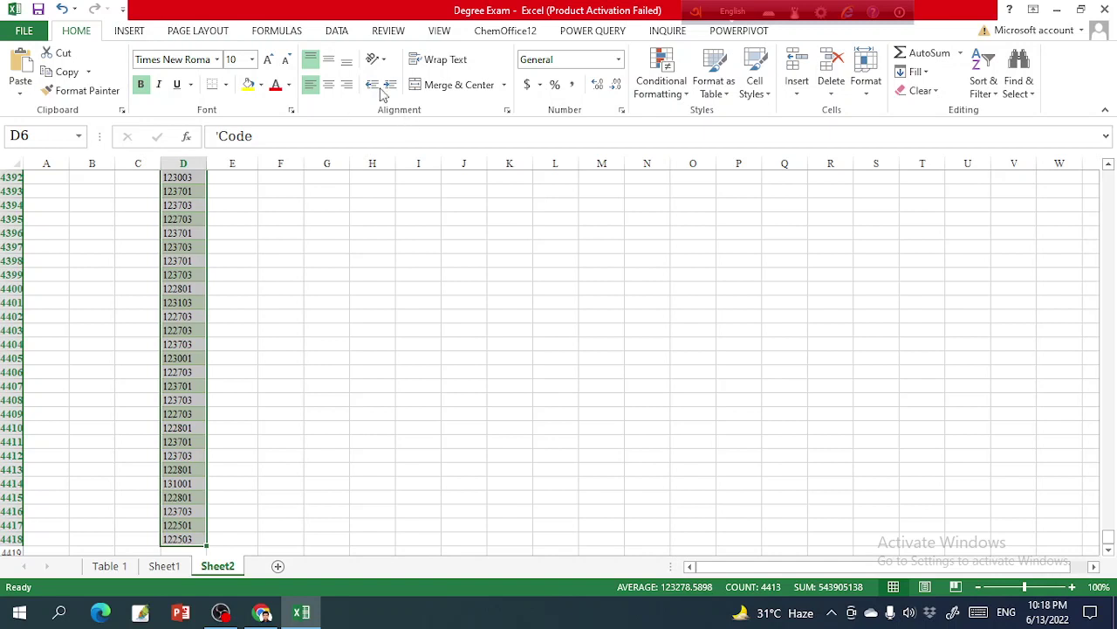
left_click(131, 33)
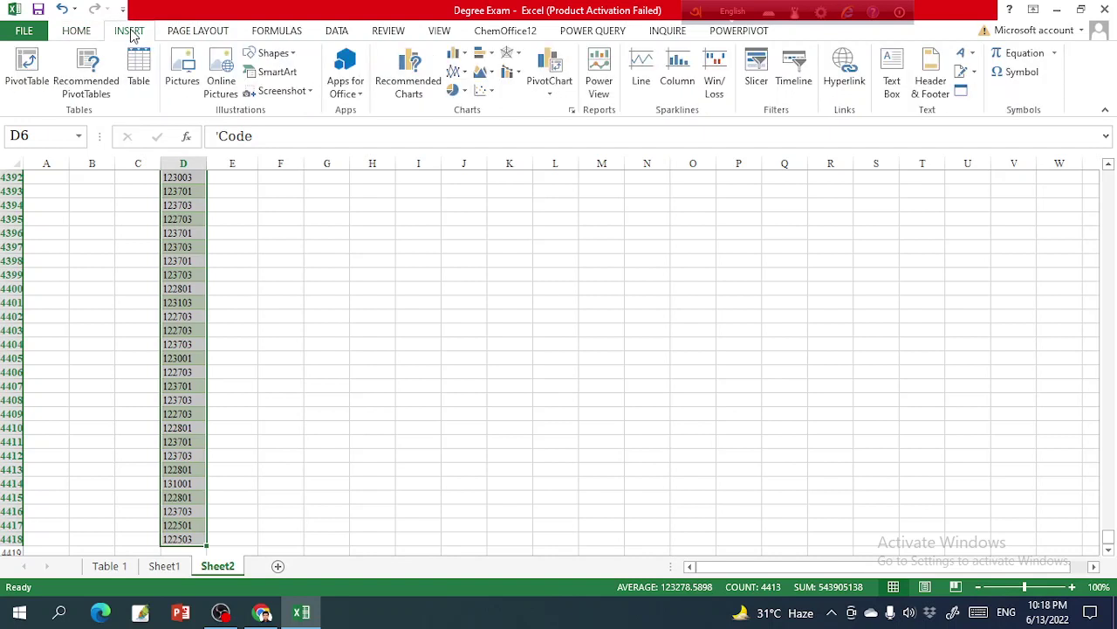
left_click(335, 31)
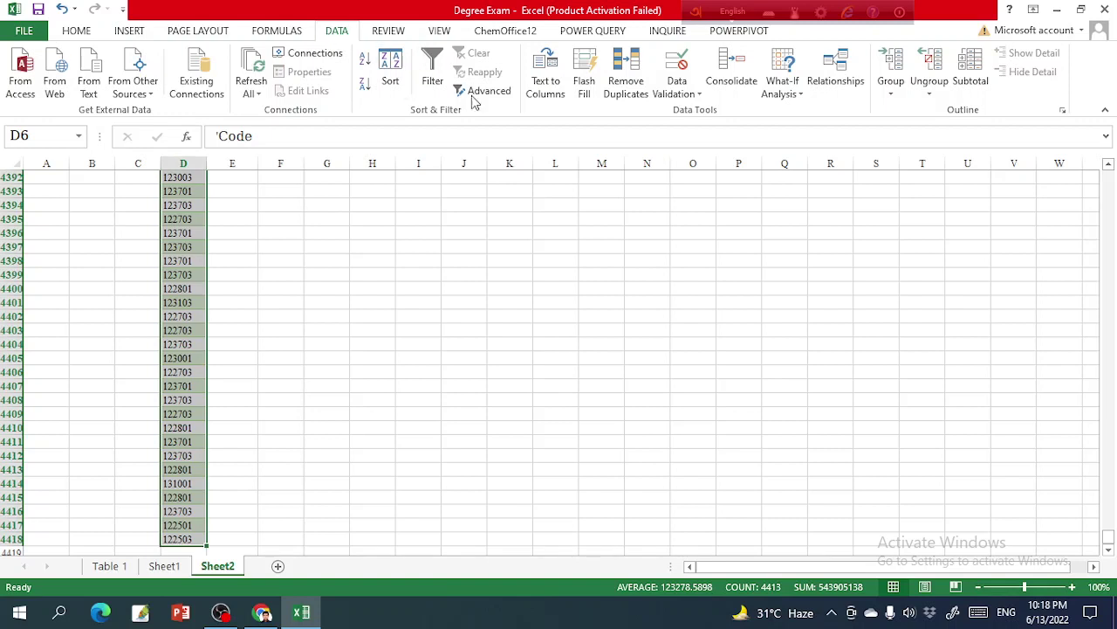
left_click(635, 100)
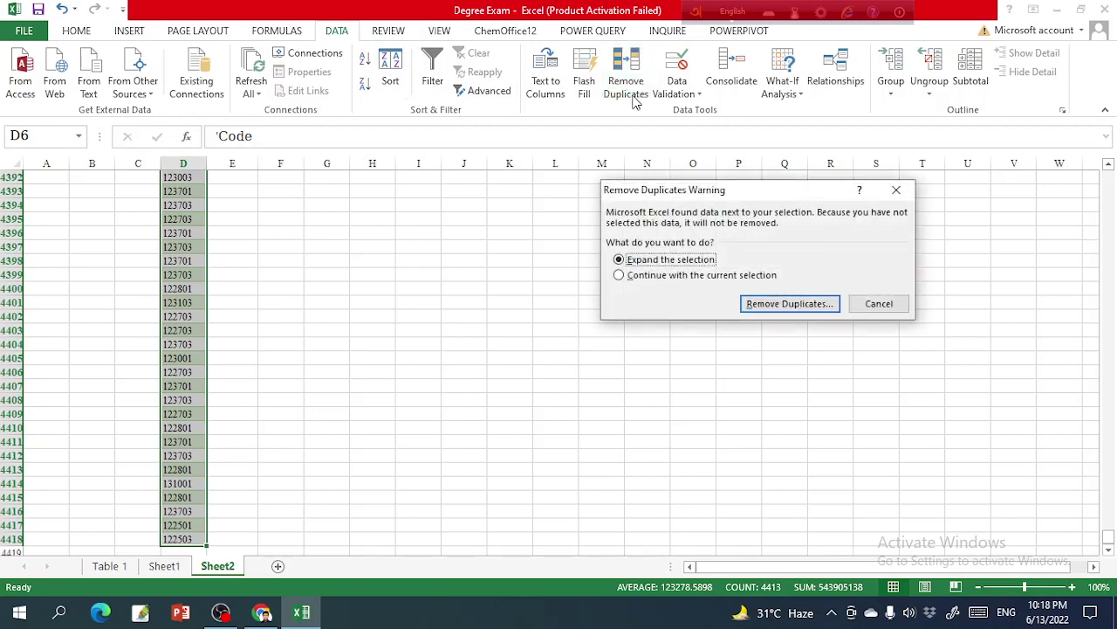
left_click(793, 306)
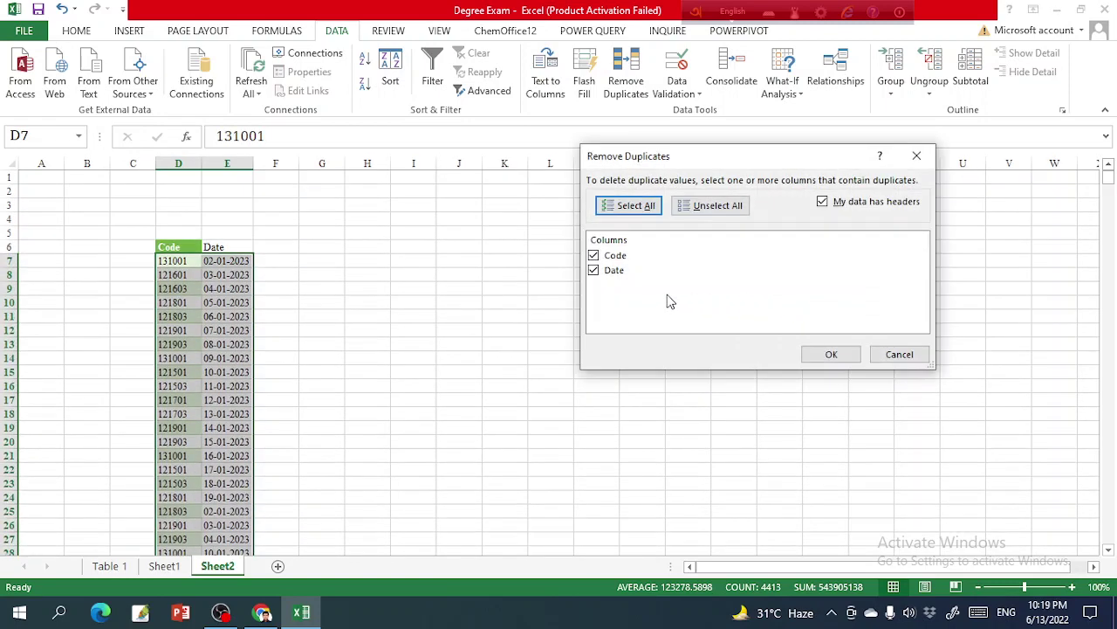
left_click(600, 276)
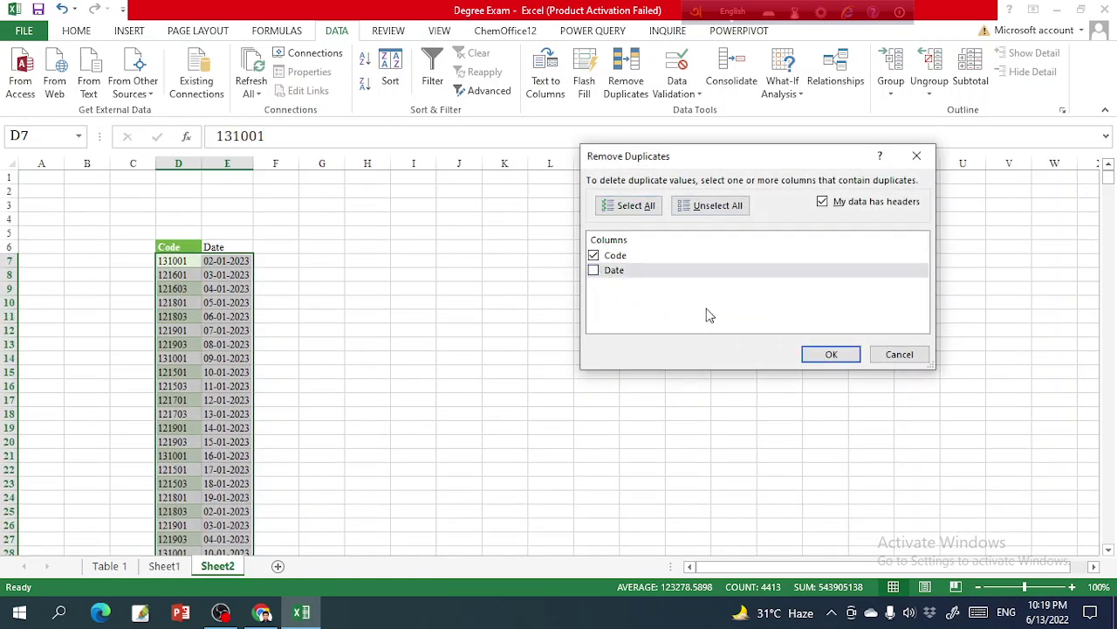
left_click(825, 355)
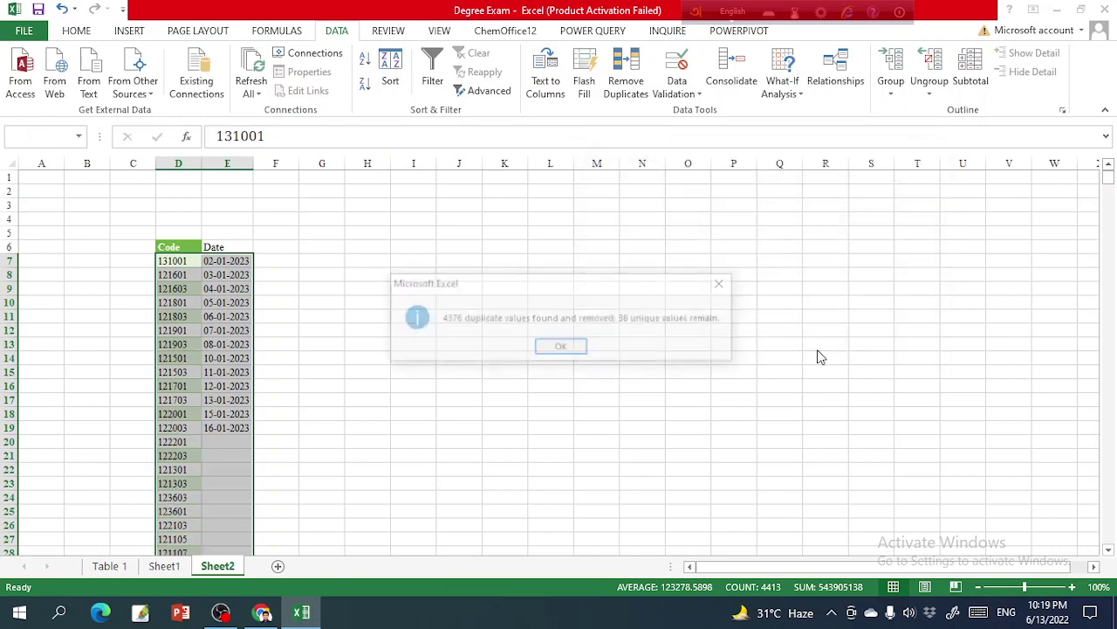
left_click(561, 348)
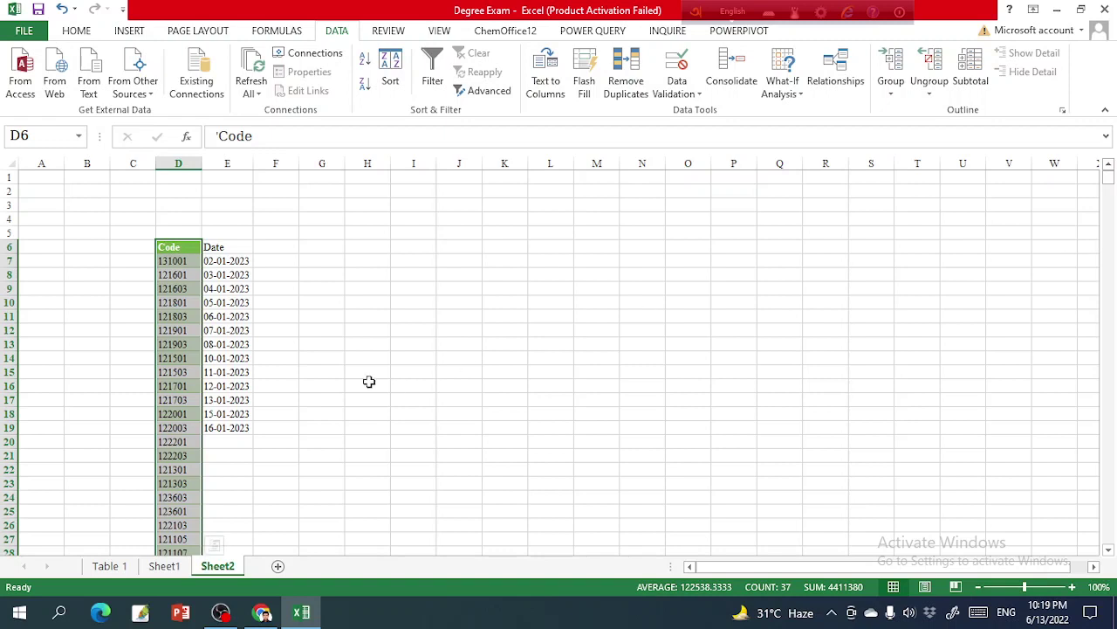
Copy the date in E7 to E20 and fill consecutive dates down to E37.
left_click(239, 261)
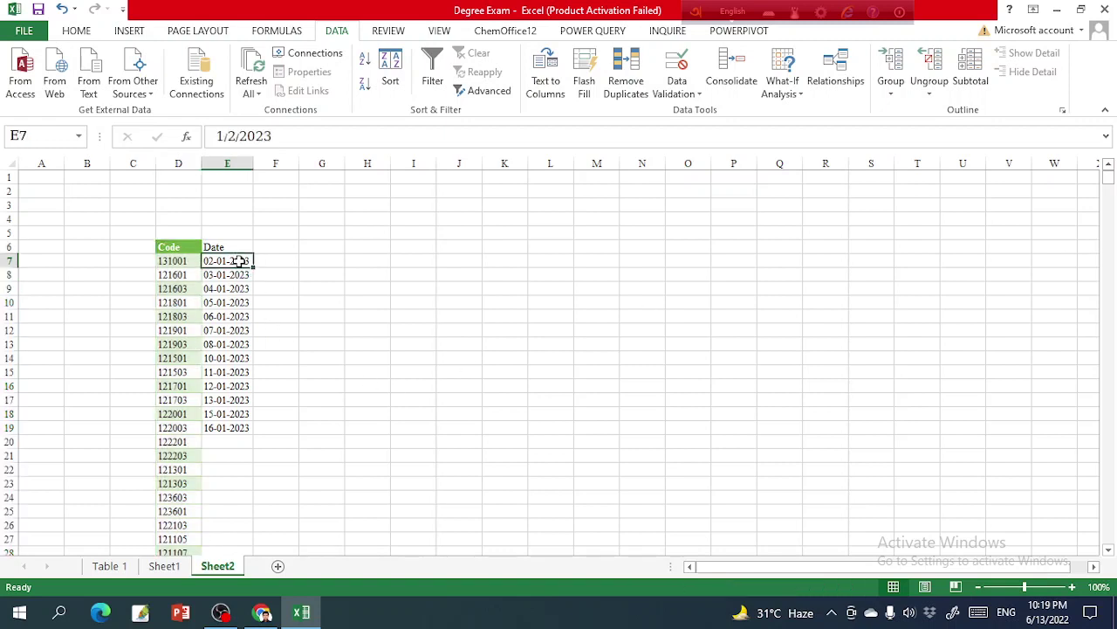
key("ctrl+c")
left_click(229, 446)
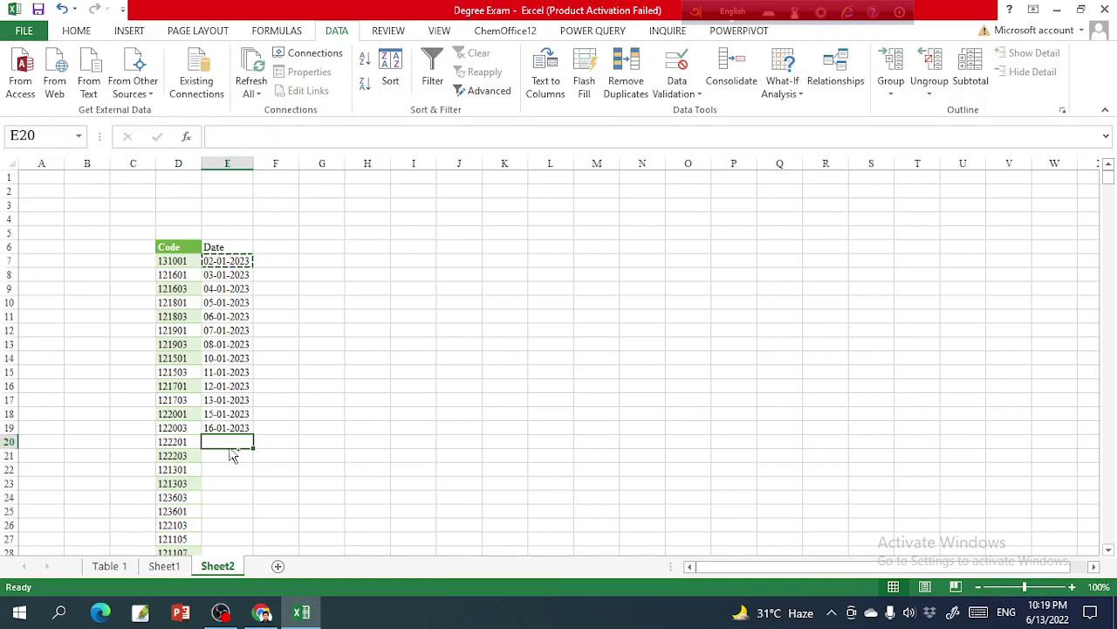
key("ctrl+v")
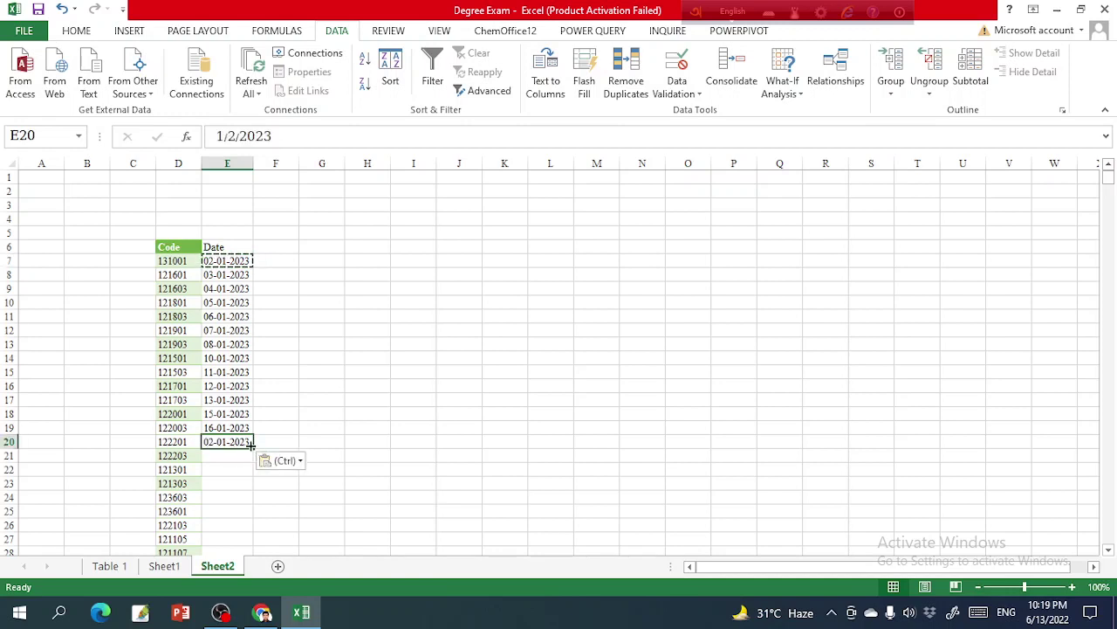
left_click_drag(253, 445, 261, 559)
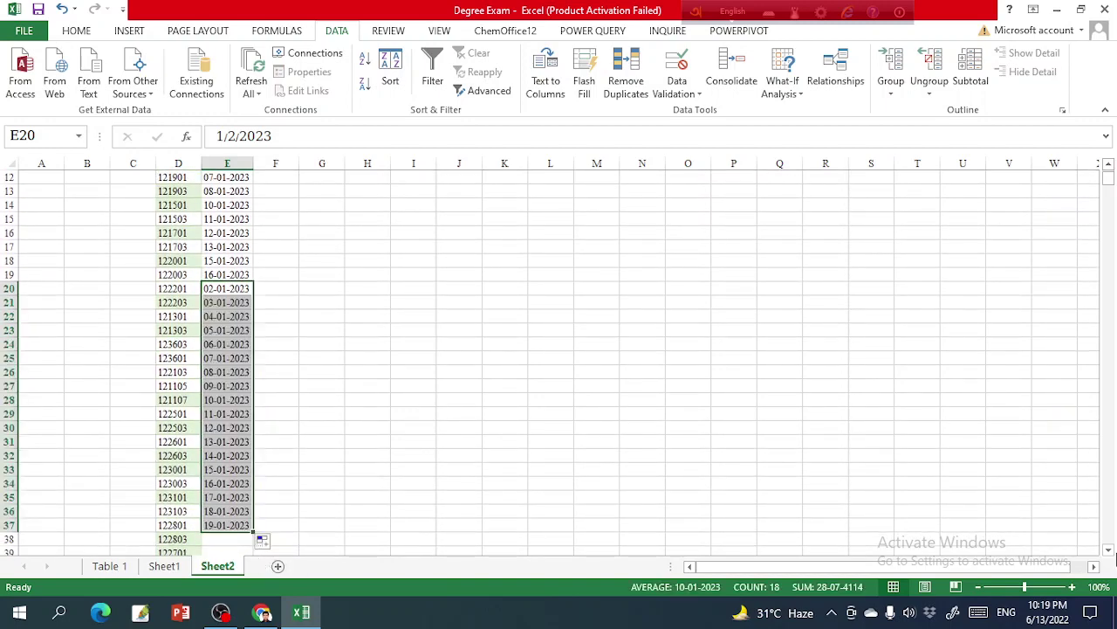
Copy the date in E20 to E38 and fill consecutive dates down to E42.
left_click(1109, 550)
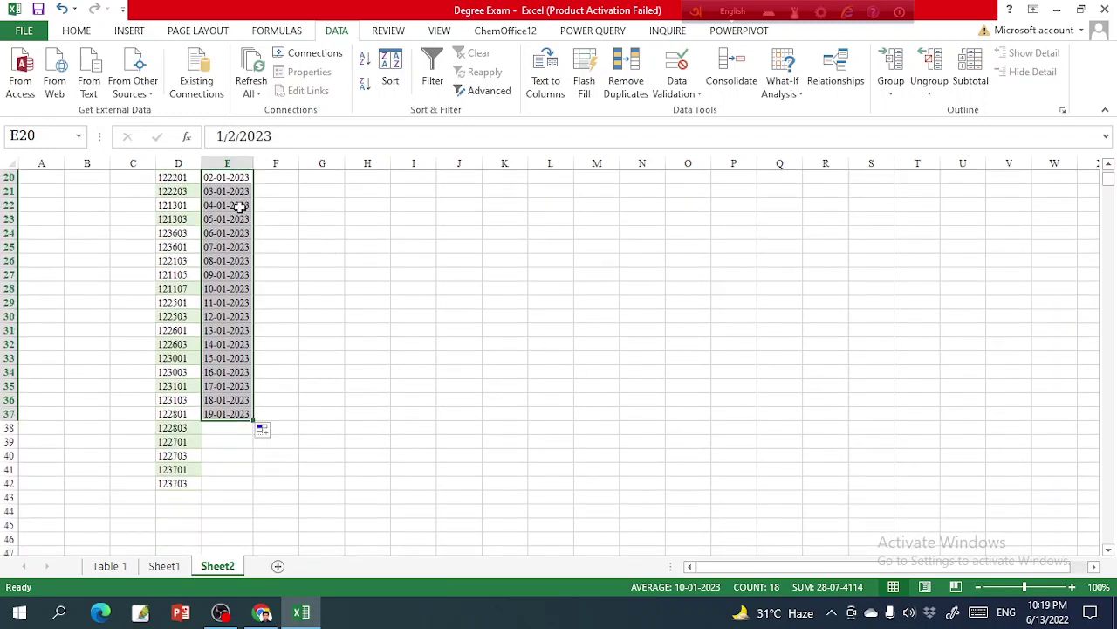
left_click(234, 182)
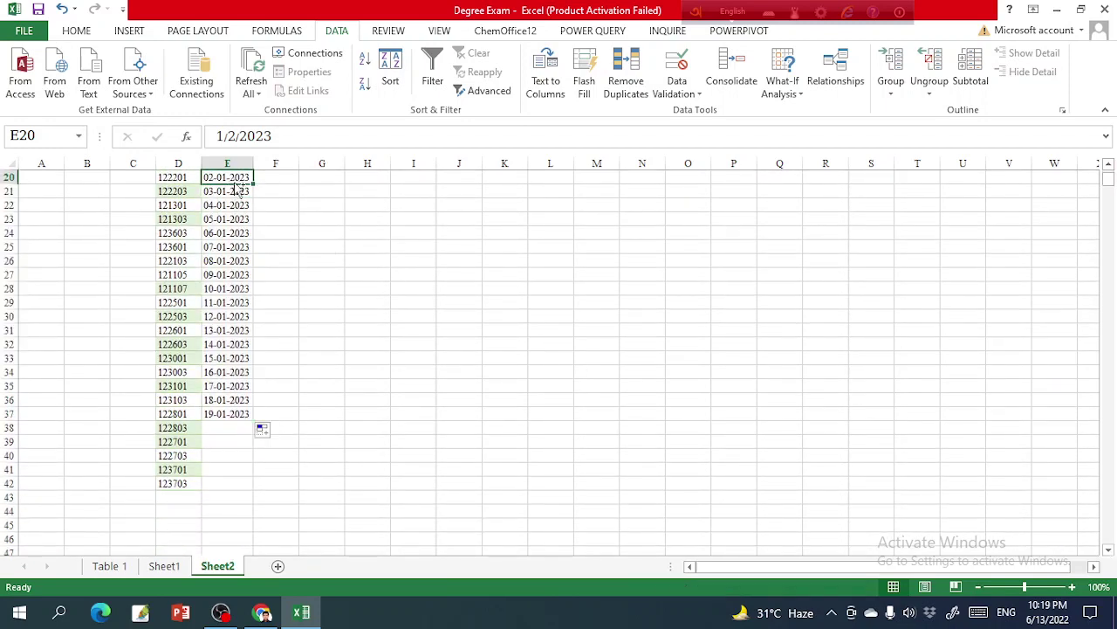
key("ctrl+c")
left_click(230, 428)
key("ctrl+v")
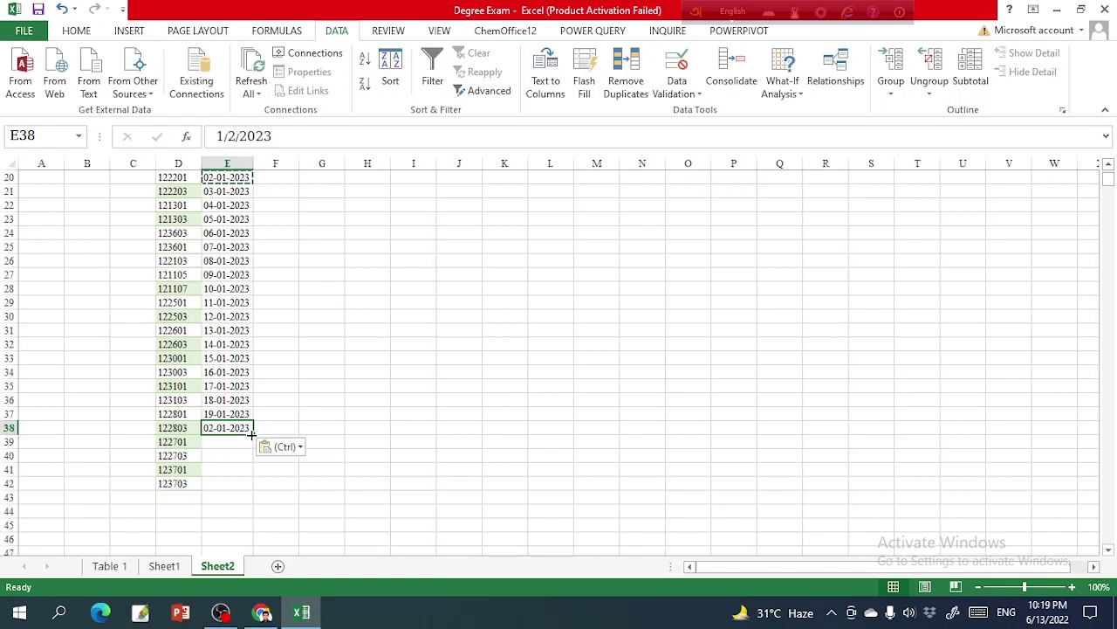
left_click_drag(249, 433, 250, 490)
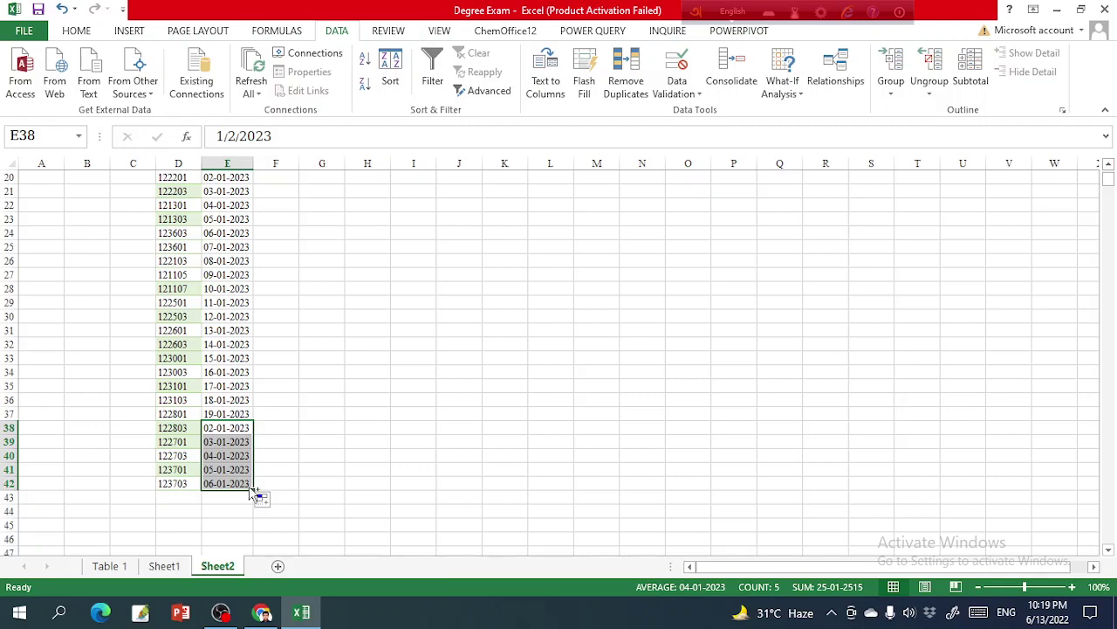
Convert the code and date list in D6:E42 into a table with headers.
key("ctrl+Home")
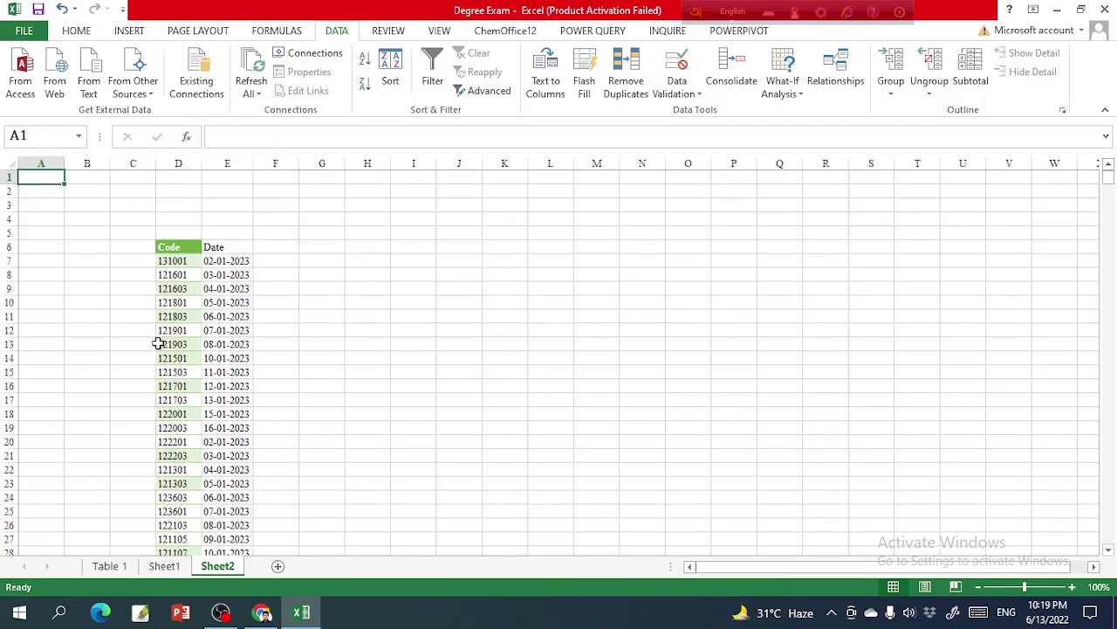
left_click(204, 342)
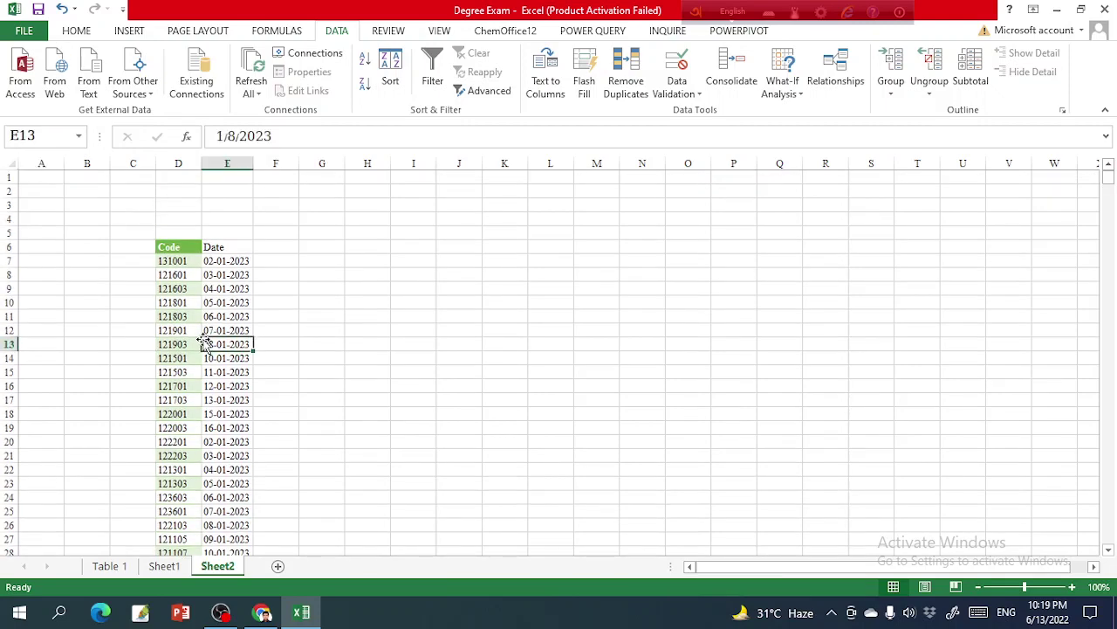
key("ctrl+t")
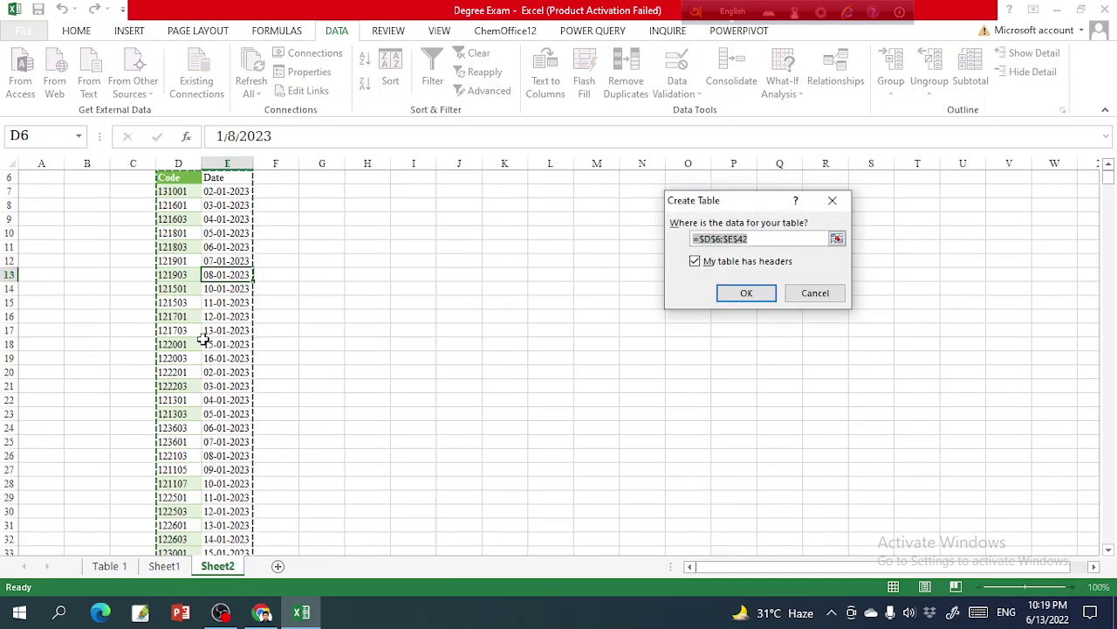
left_click(761, 292)
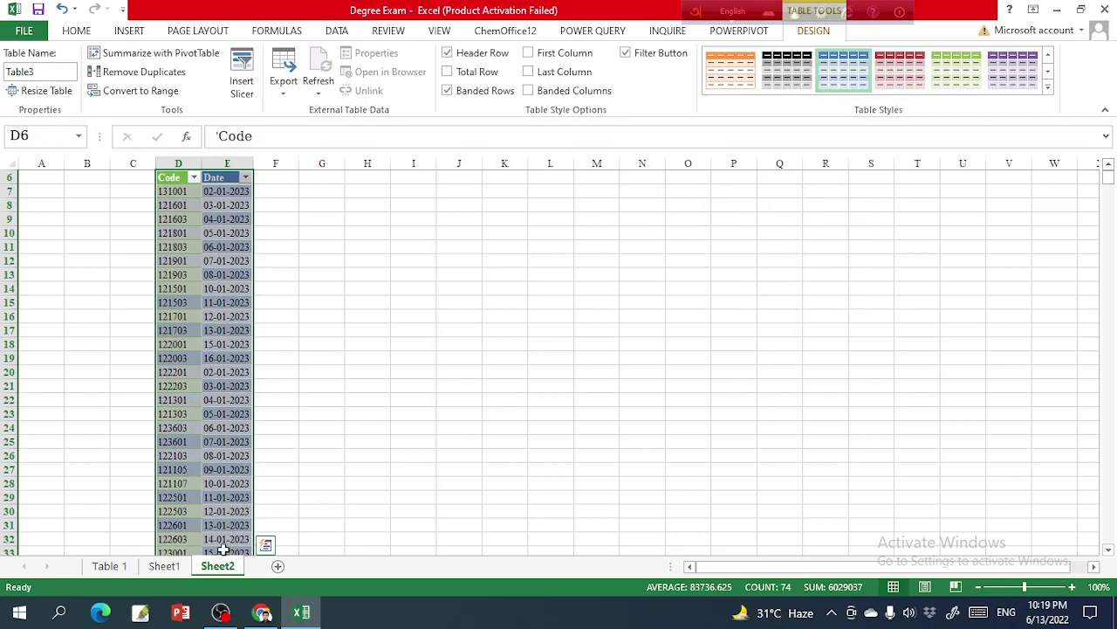
Begin a VLOOKUP formula in Sheet1's Date column at I4387, with the same row's Code as the lookup value.
left_click(179, 568)
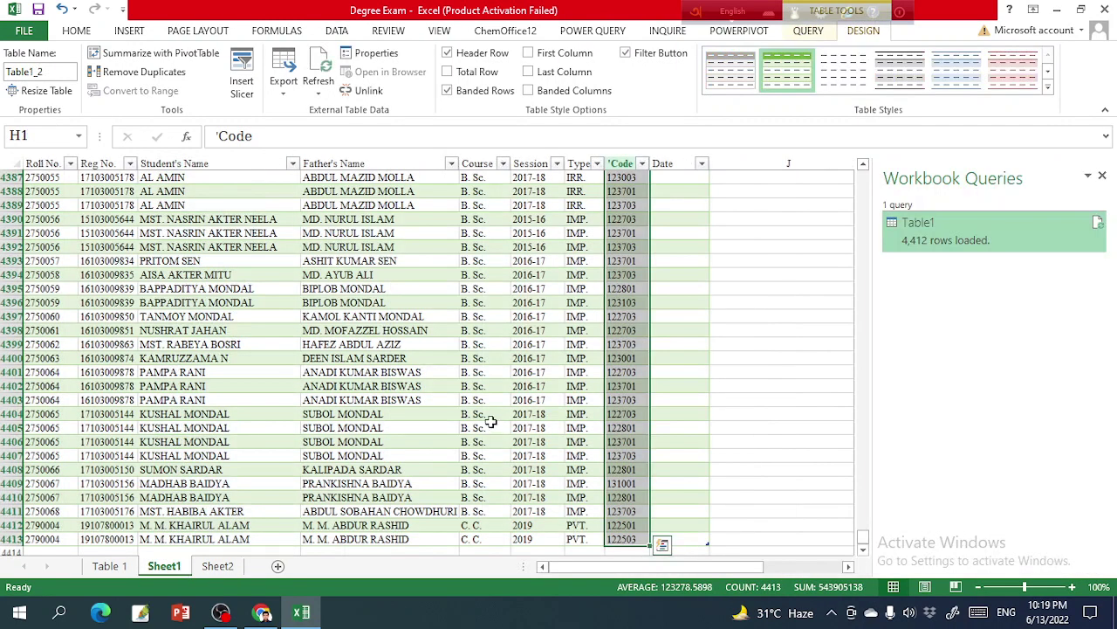
left_click(666, 177)
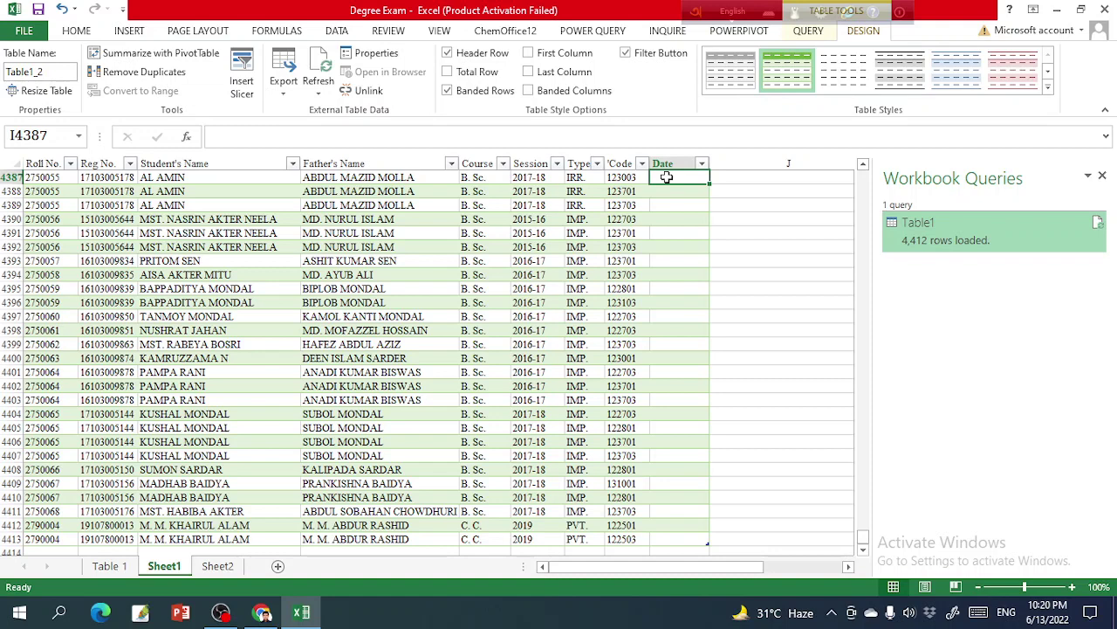
type("=")
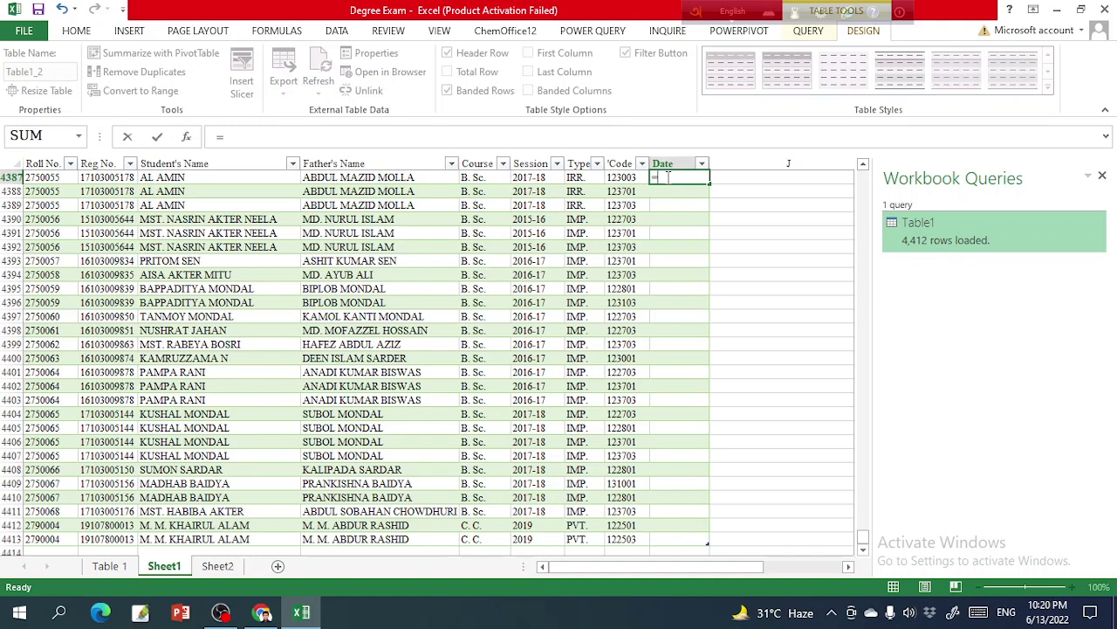
type("v")
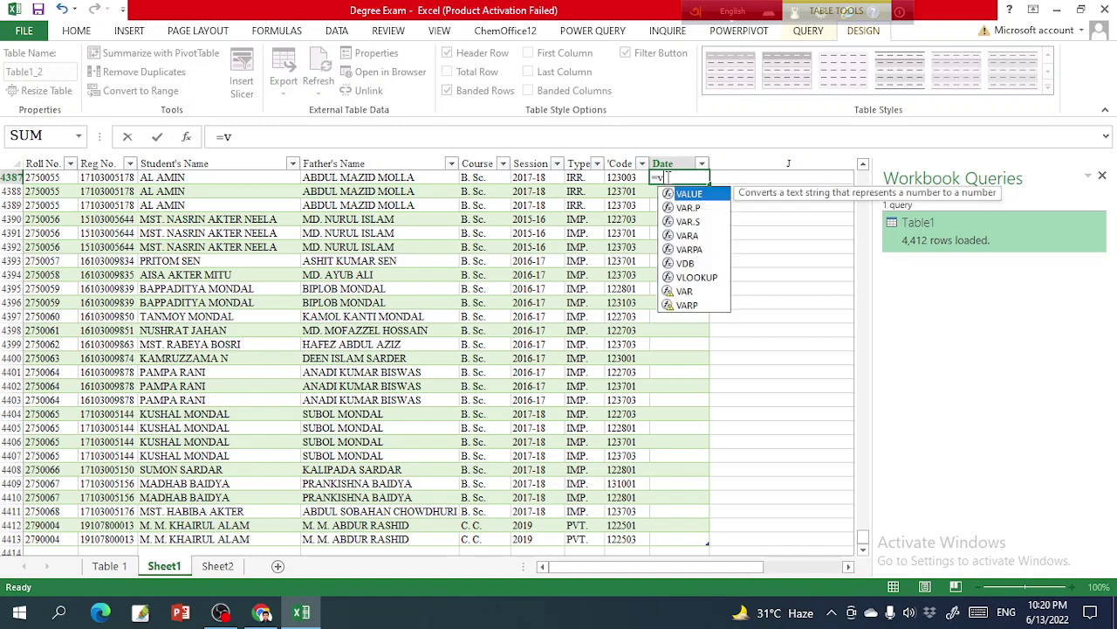
type("l")
key("Tab")
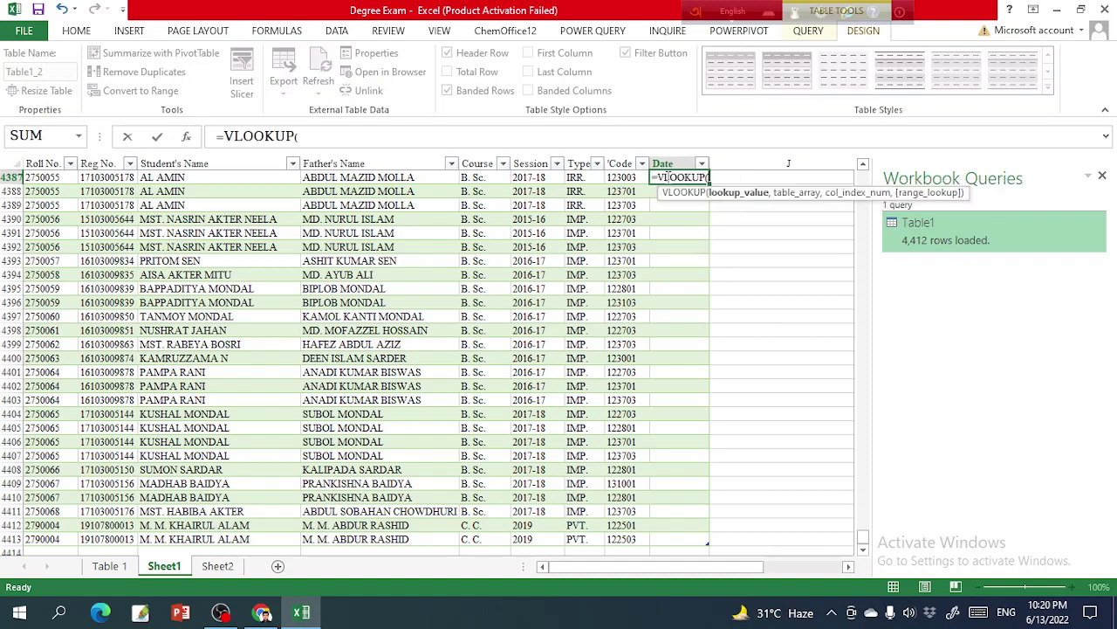
left_click(622, 177)
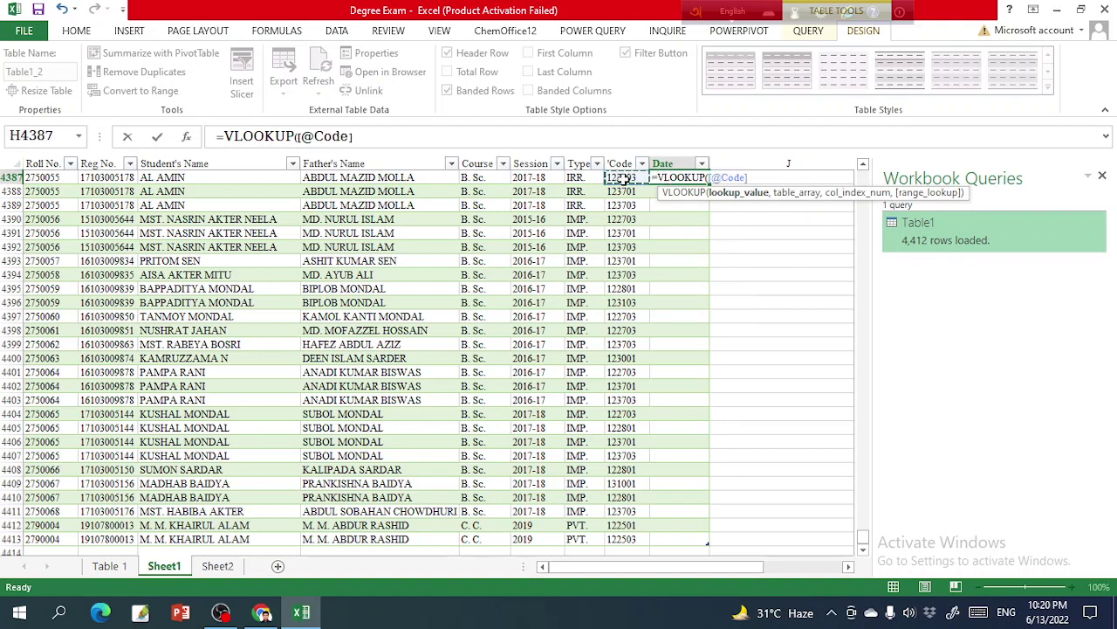
type(",")
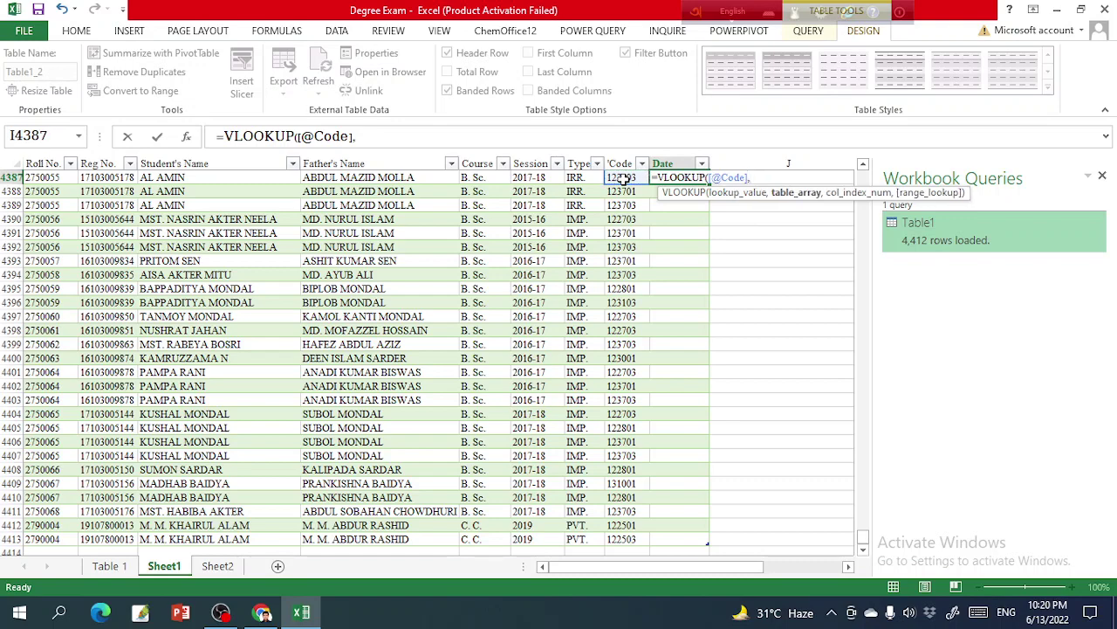
Complete the VLOOKUP with Sheet2's whole Code and Date table (Table3[#All]) as the lookup array, column index 2 and exact match 0.
left_click(214, 567)
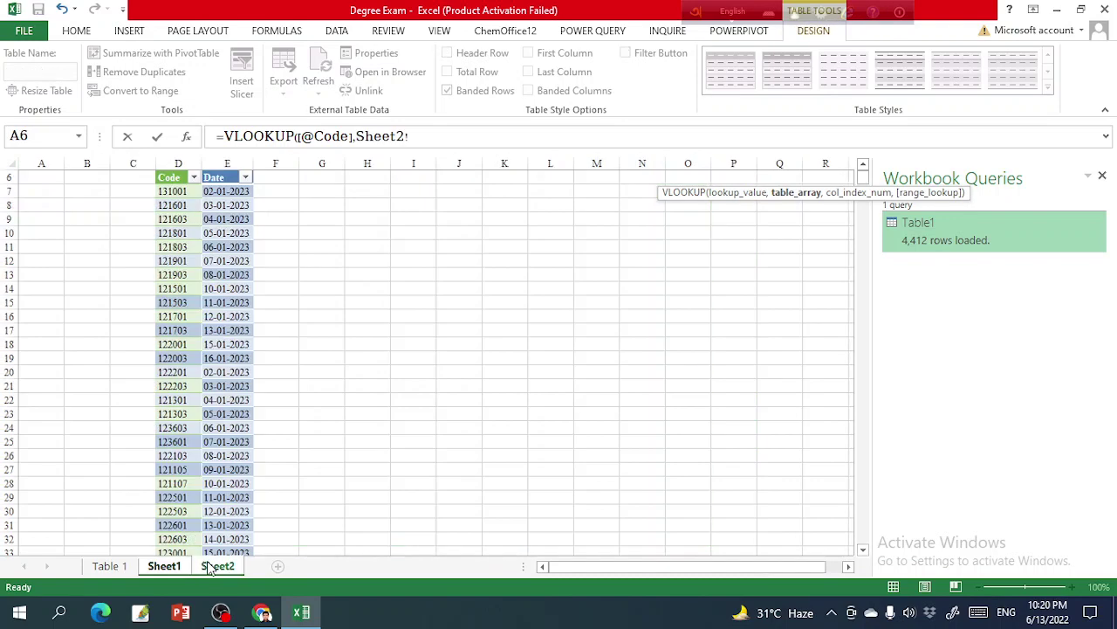
left_click(172, 175)
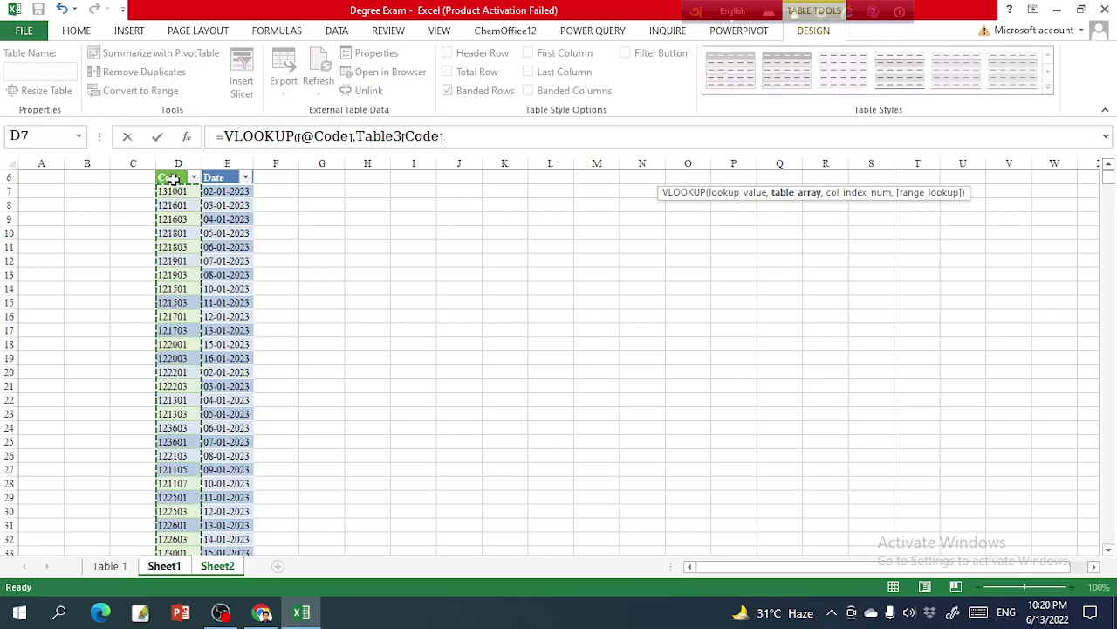
left_click(172, 179)
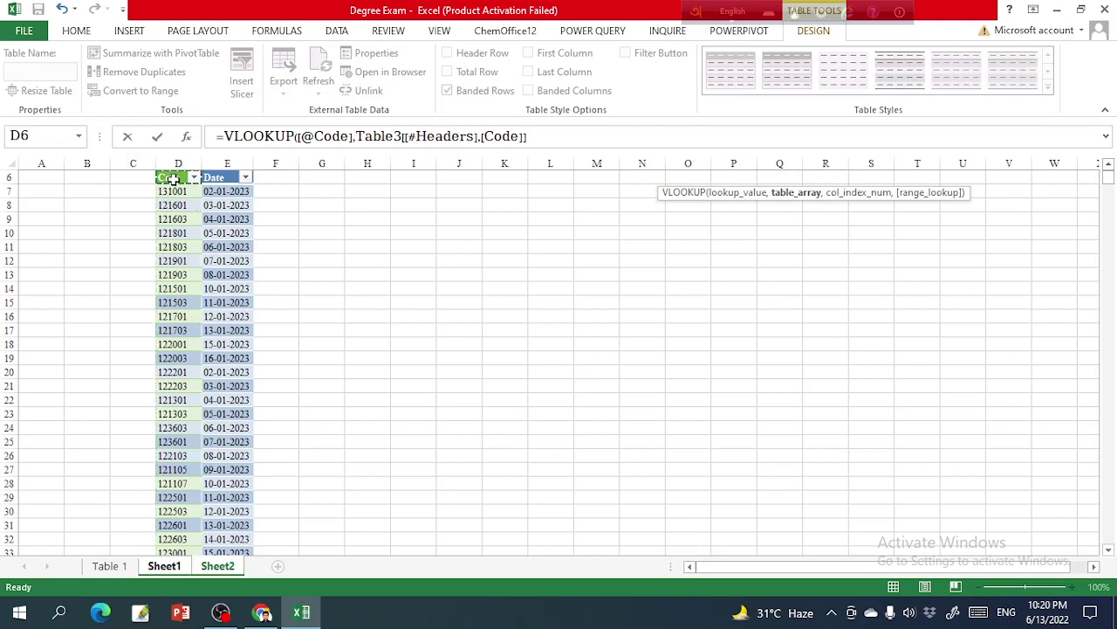
left_click_drag(172, 179, 241, 179)
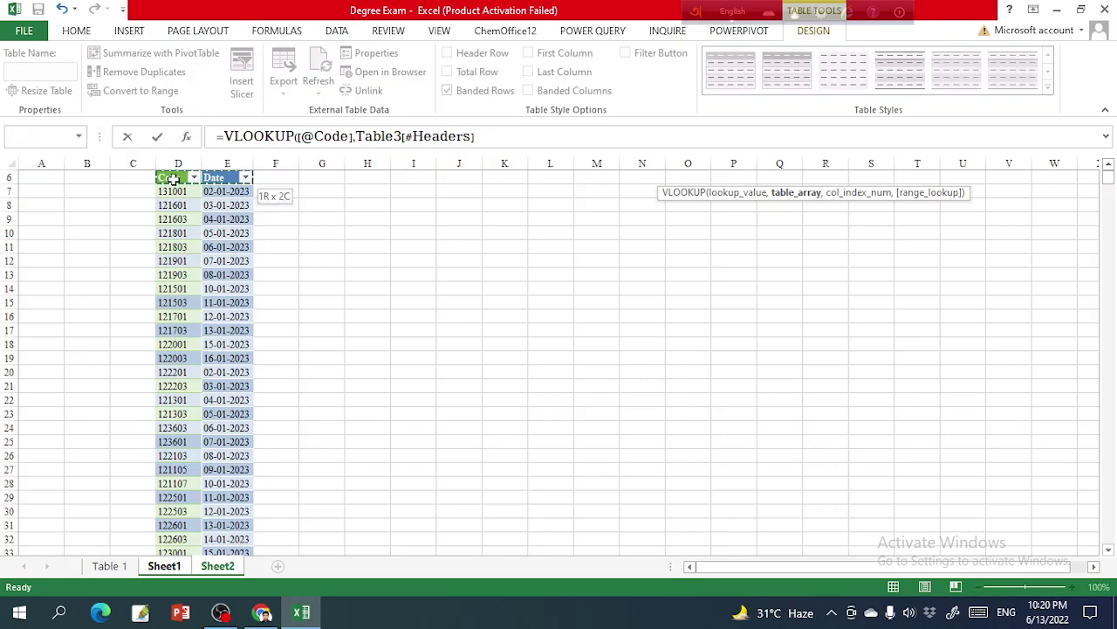
key("ctrl+shift+Down")
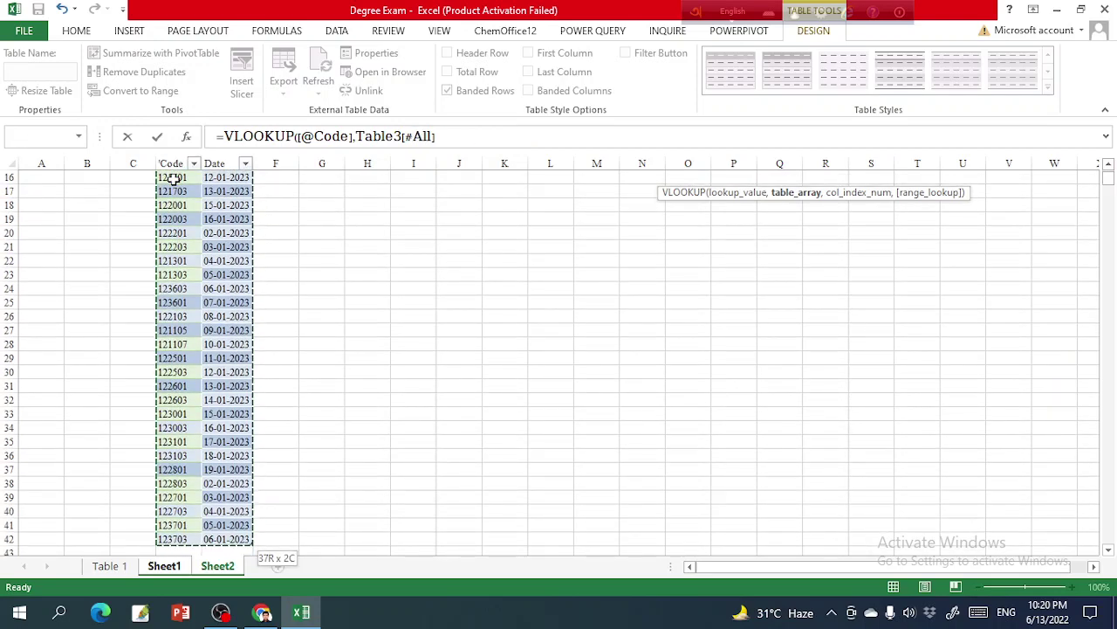
type(",")
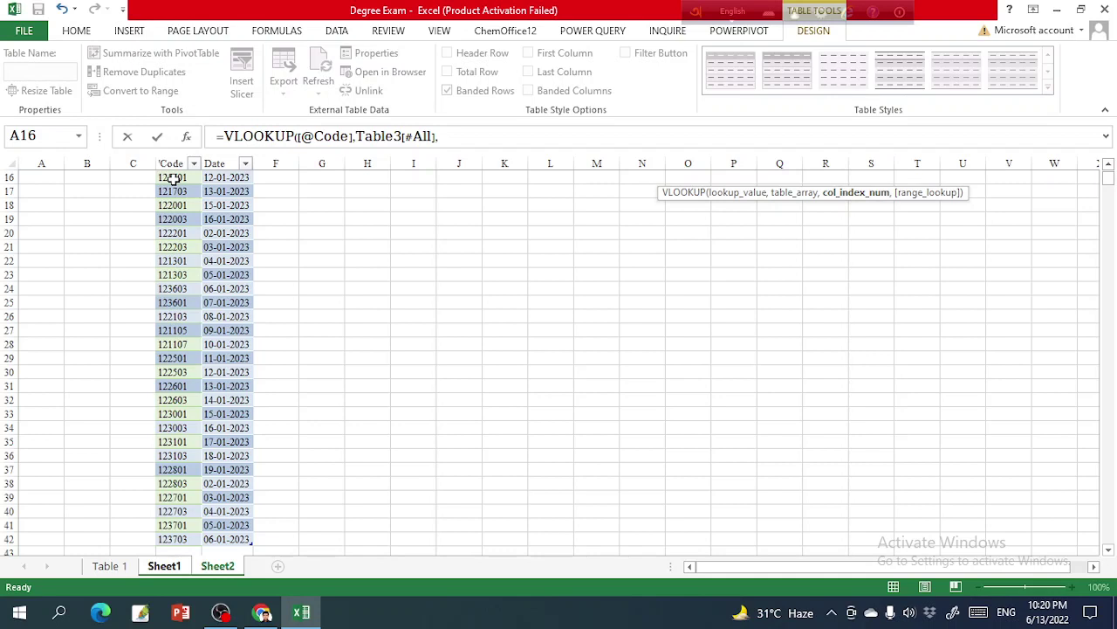
type("2,")
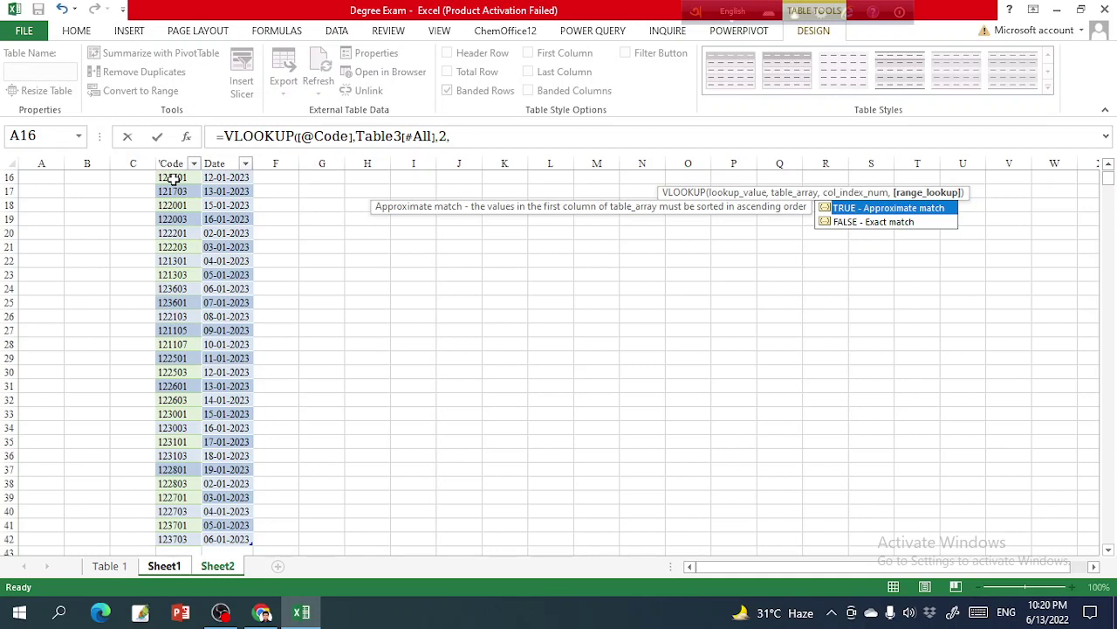
type("0)")
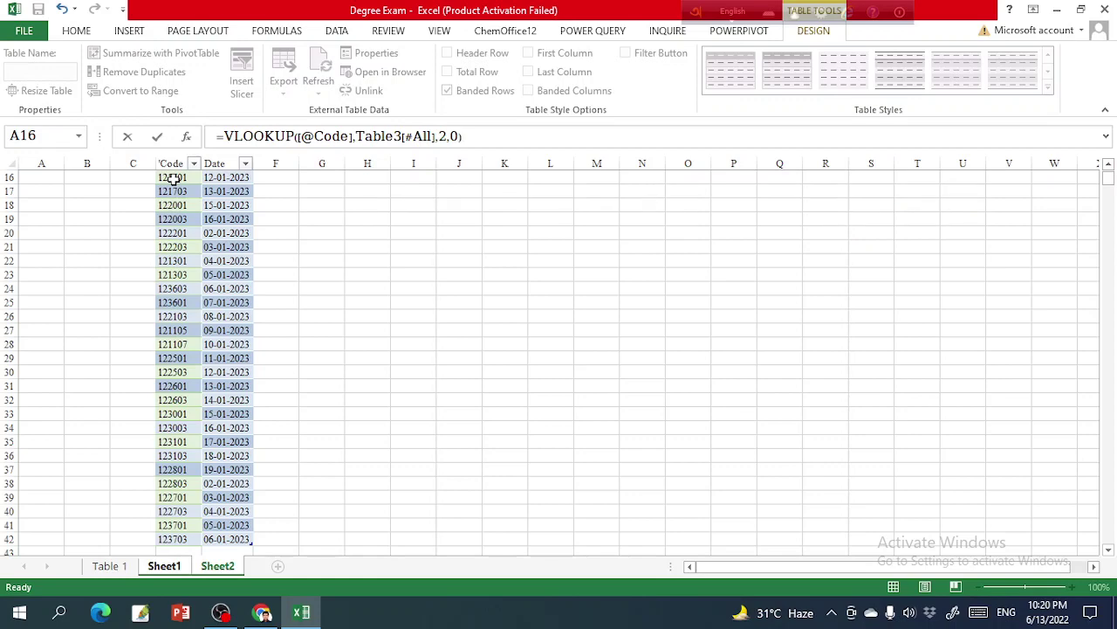
key("Return")
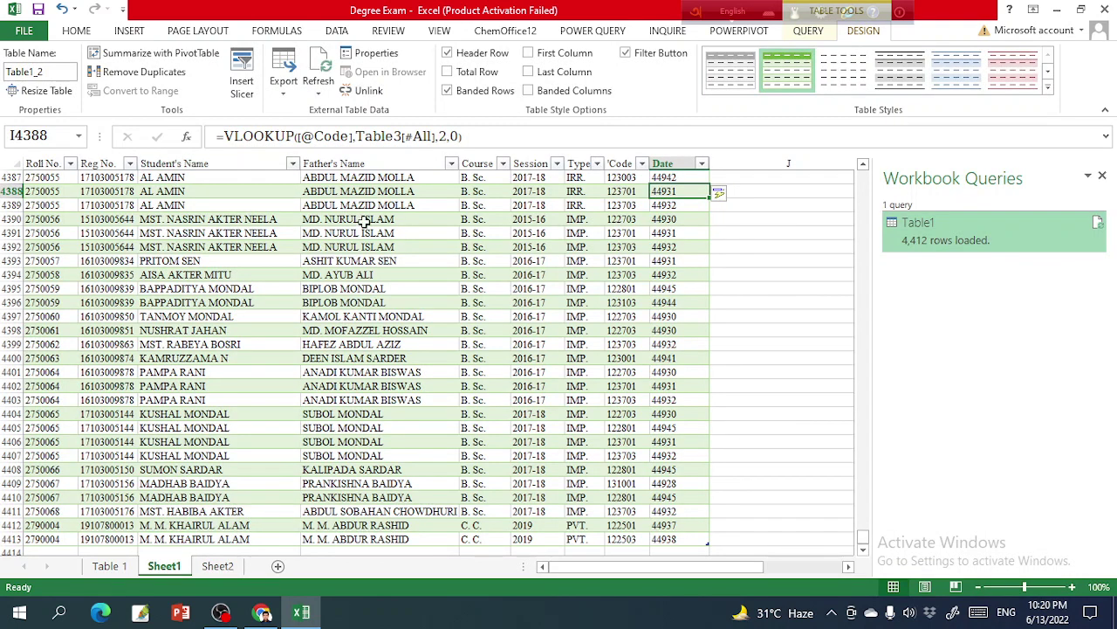
Format the Date column cells from I4387 down to I4413 as short dates in the 16-01-2023 style.
left_click(669, 178)
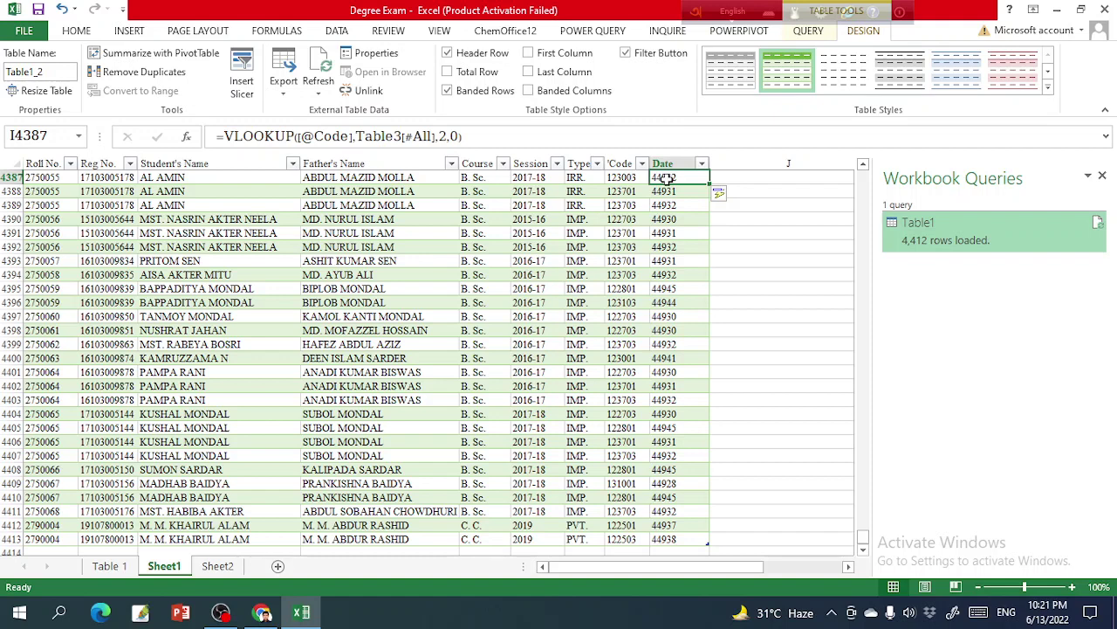
key("ctrl+shift+Down")
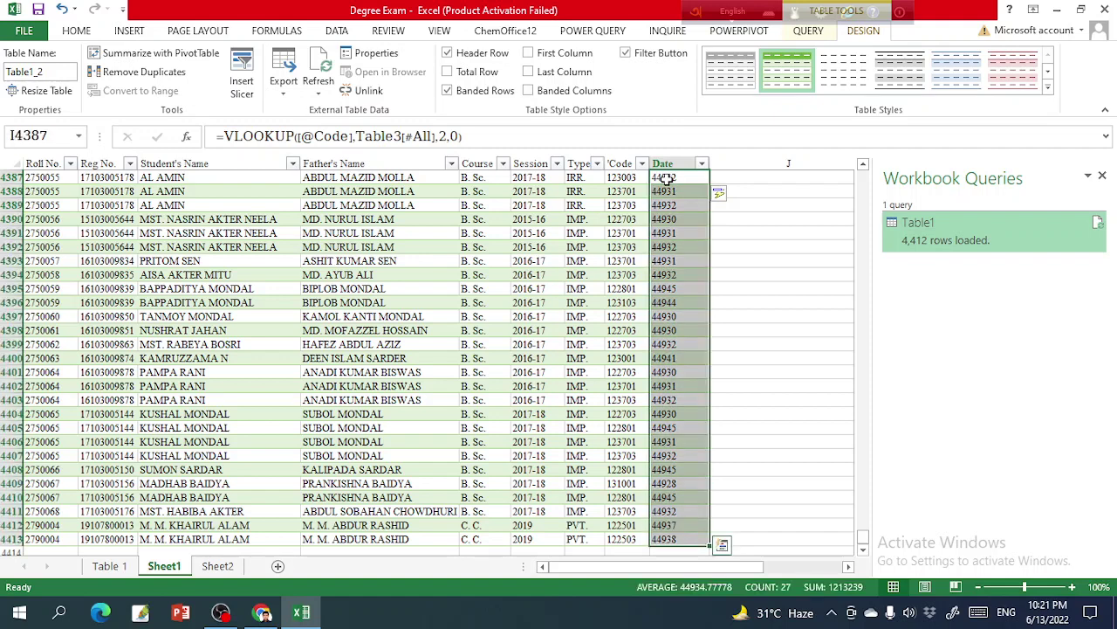
left_click(77, 35)
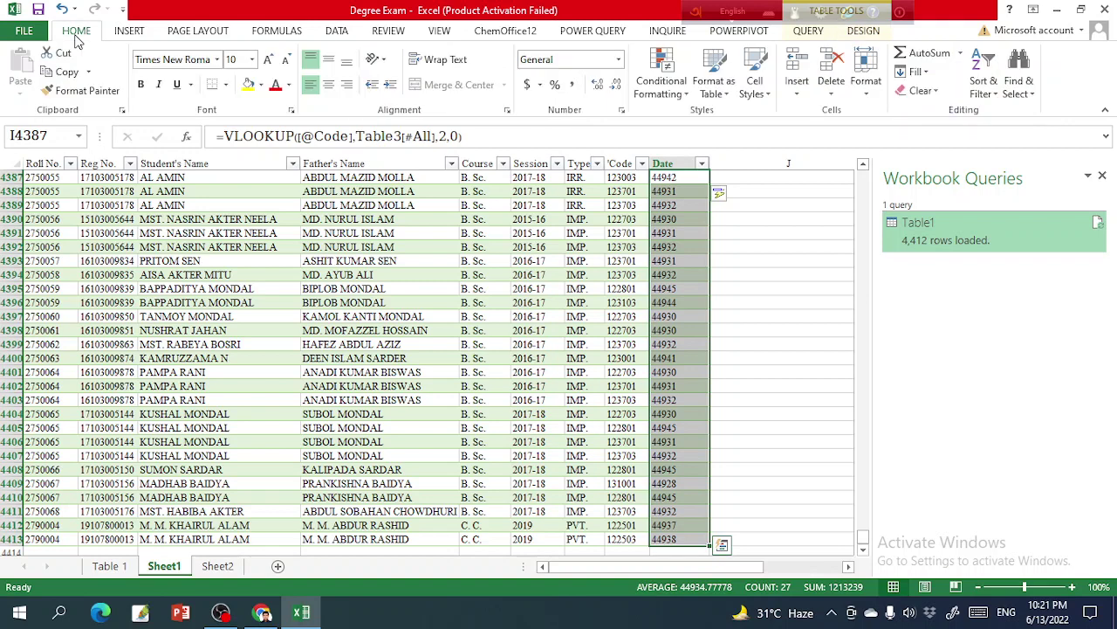
left_click(618, 60)
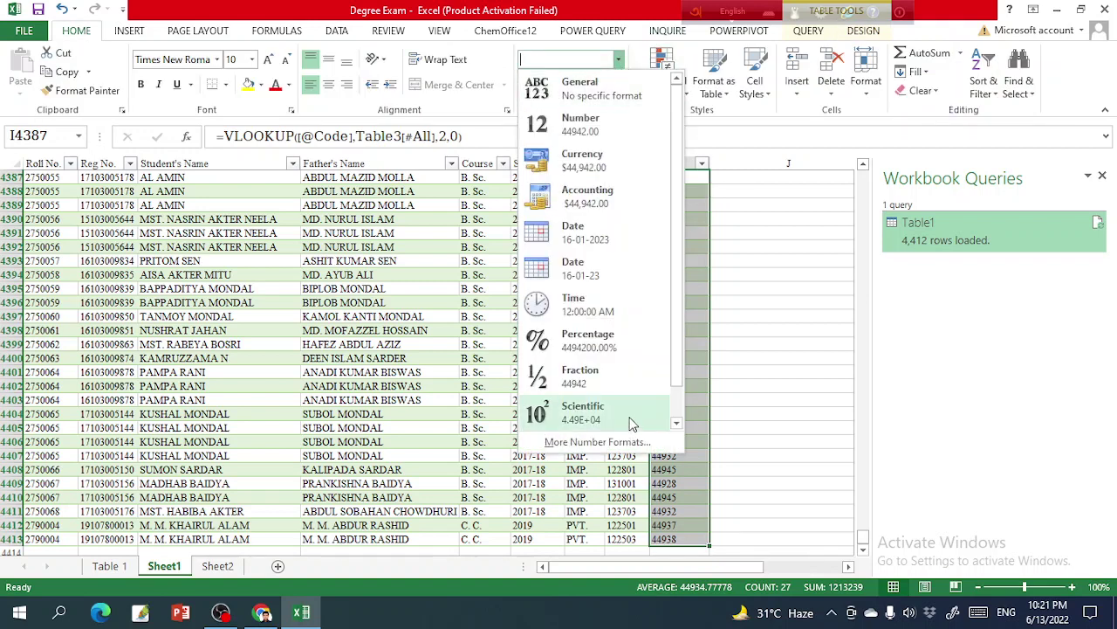
left_click_drag(676, 350, 679, 416)
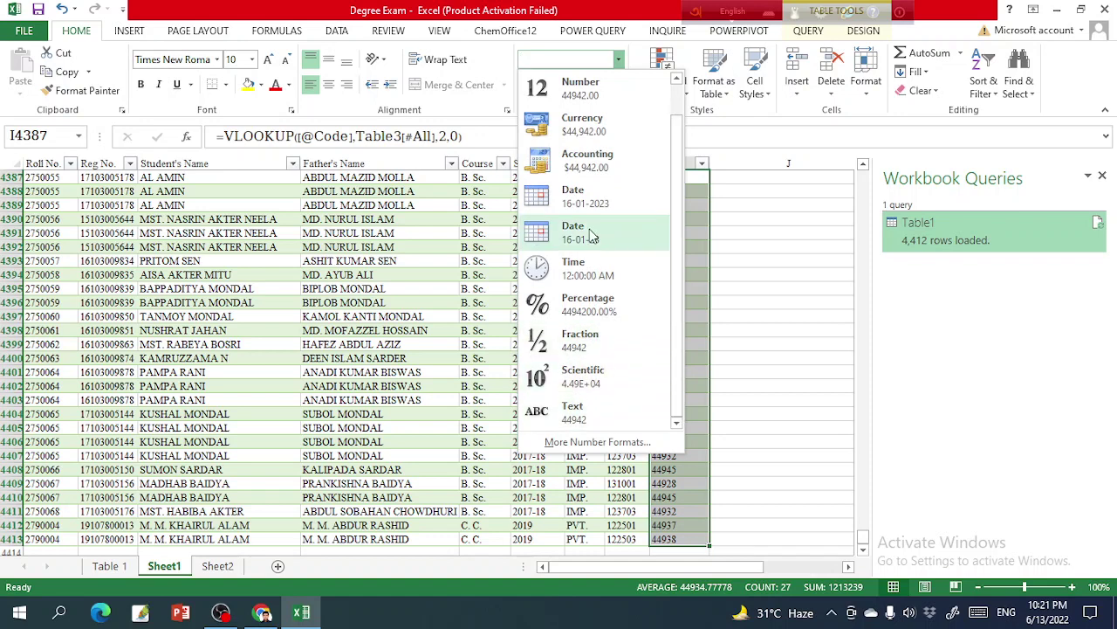
left_click(580, 196)
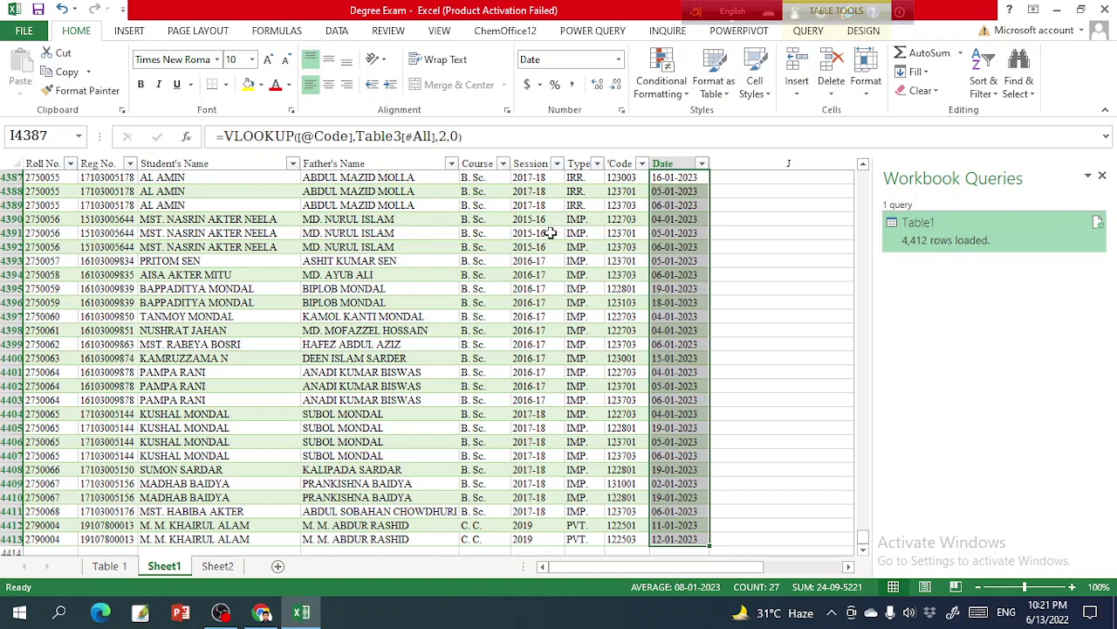
Create a PivotTable from Table1_2 on a new worksheet.
left_click(129, 32)
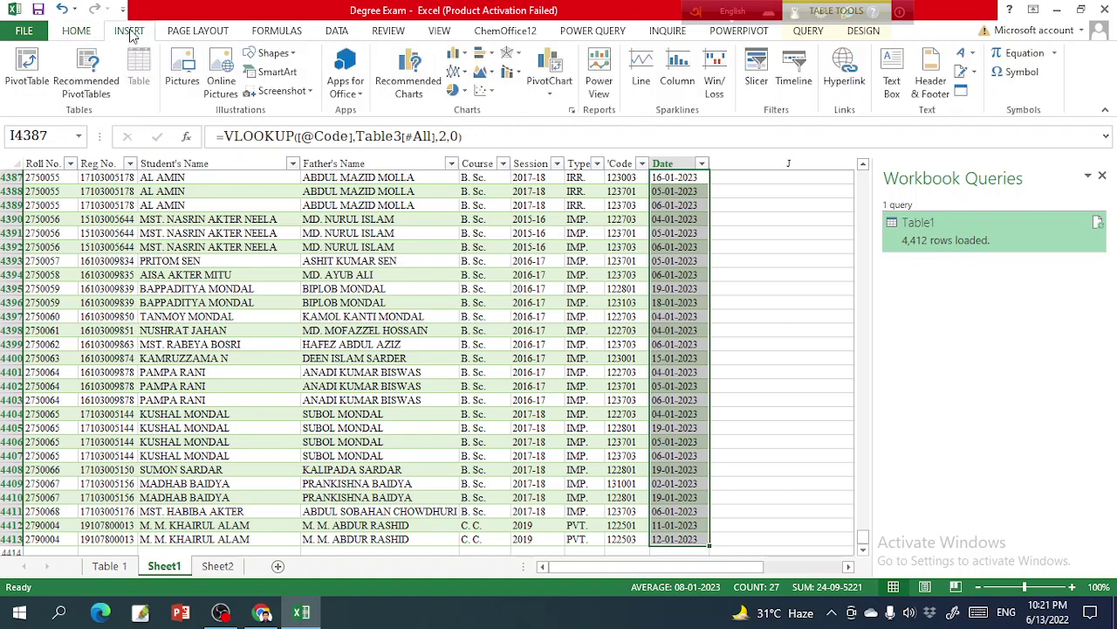
left_click(28, 70)
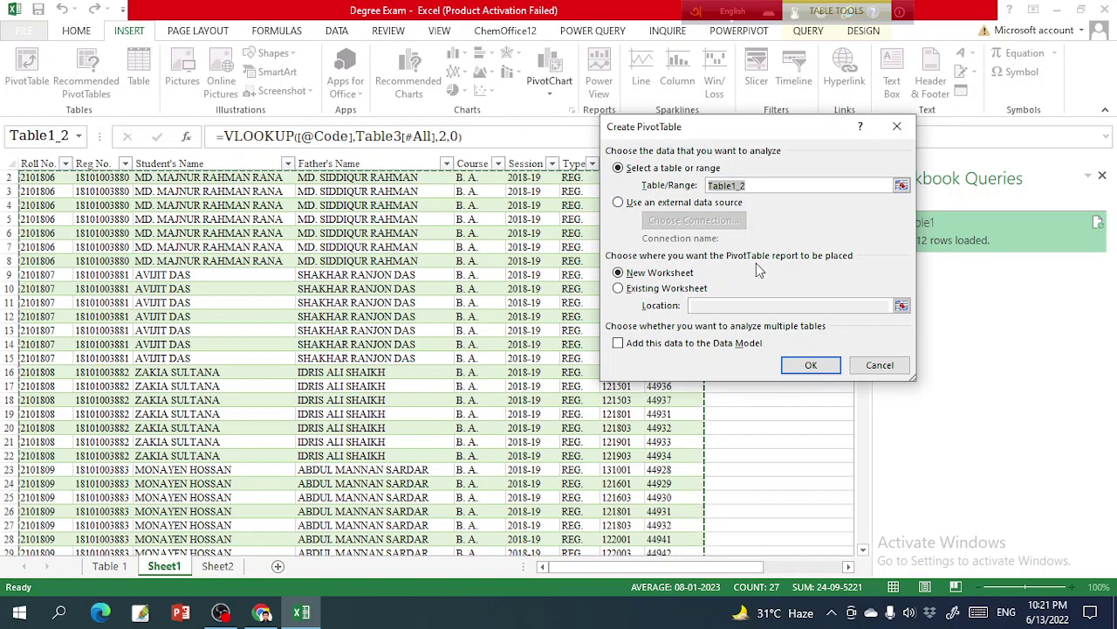
left_click(811, 365)
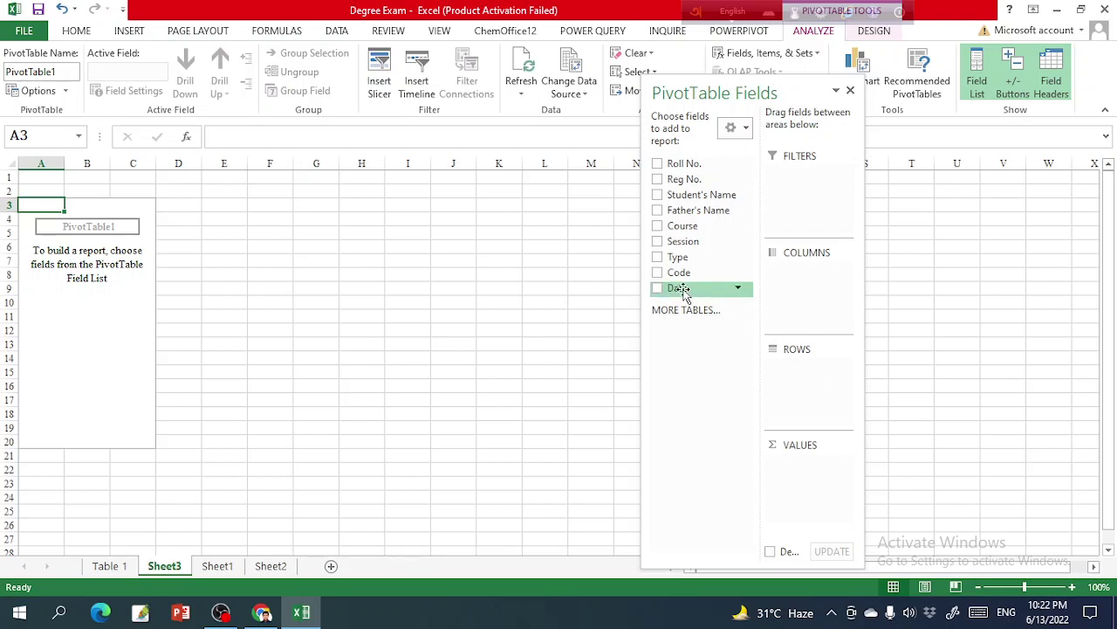
Add Date, Code, Type and Course in that order as the PivotTable's row fields, and Roll No. as its value field.
left_click_drag(682, 290, 788, 367)
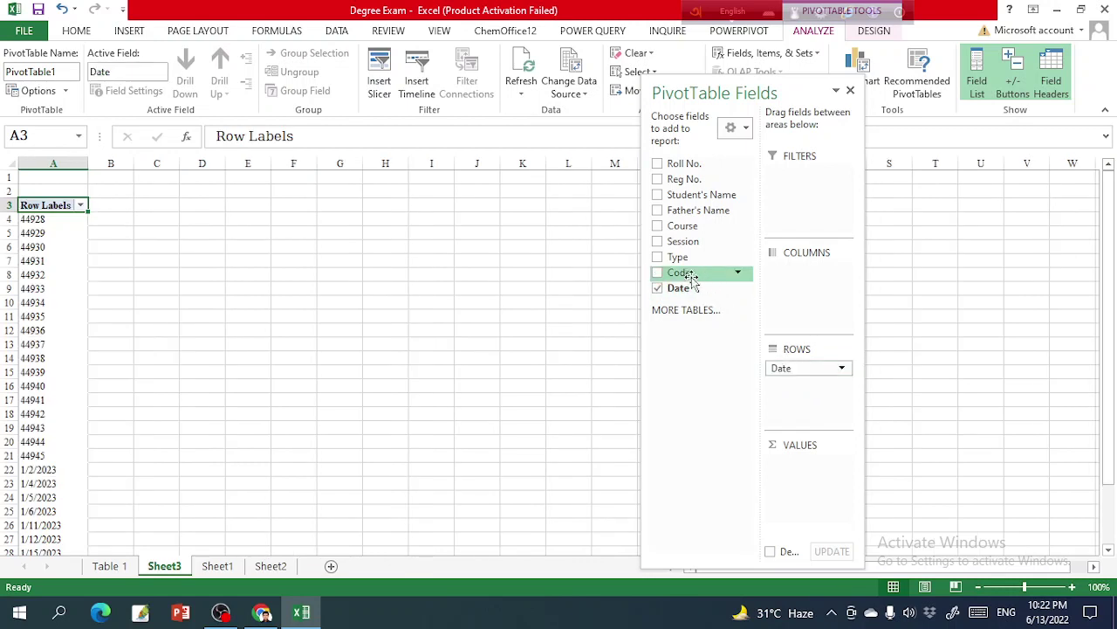
left_click_drag(690, 276, 785, 392)
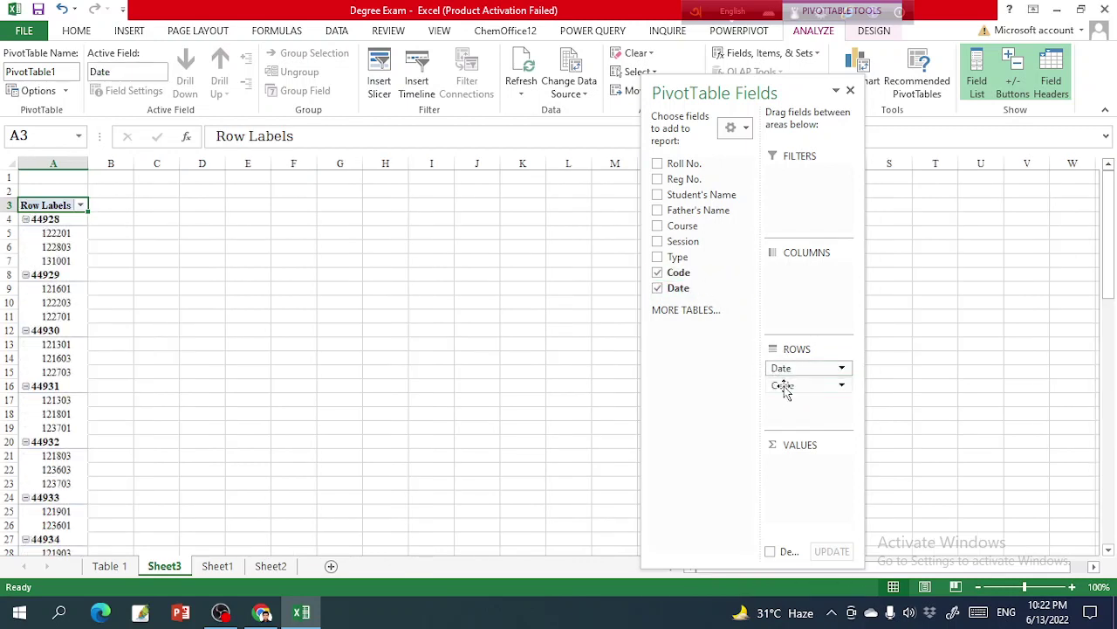
left_click_drag(678, 257, 780, 404)
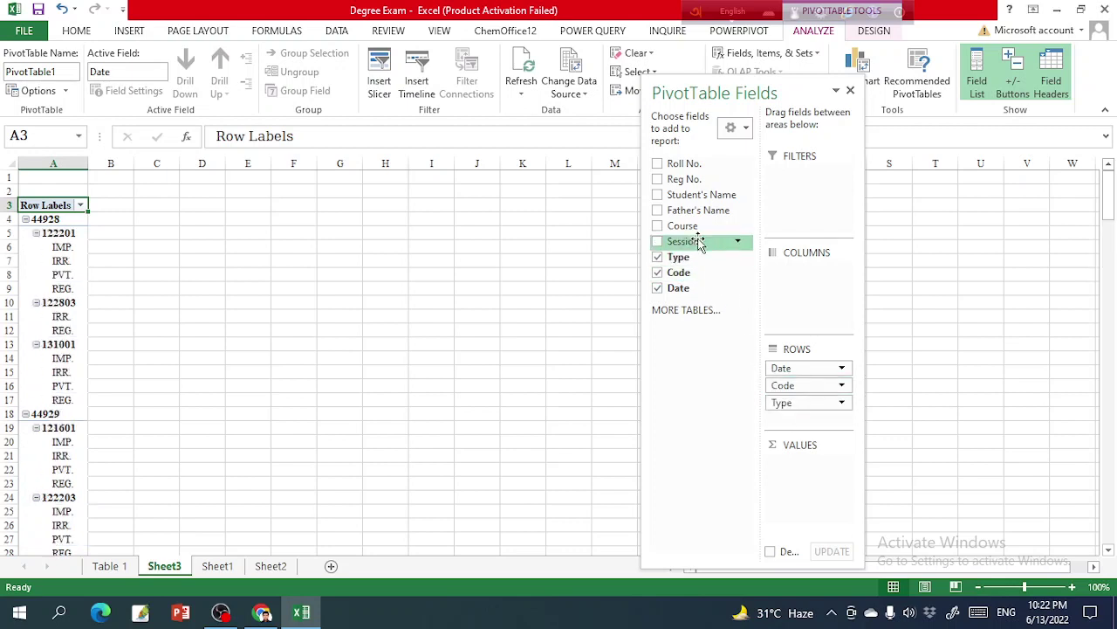
left_click_drag(692, 230, 799, 420)
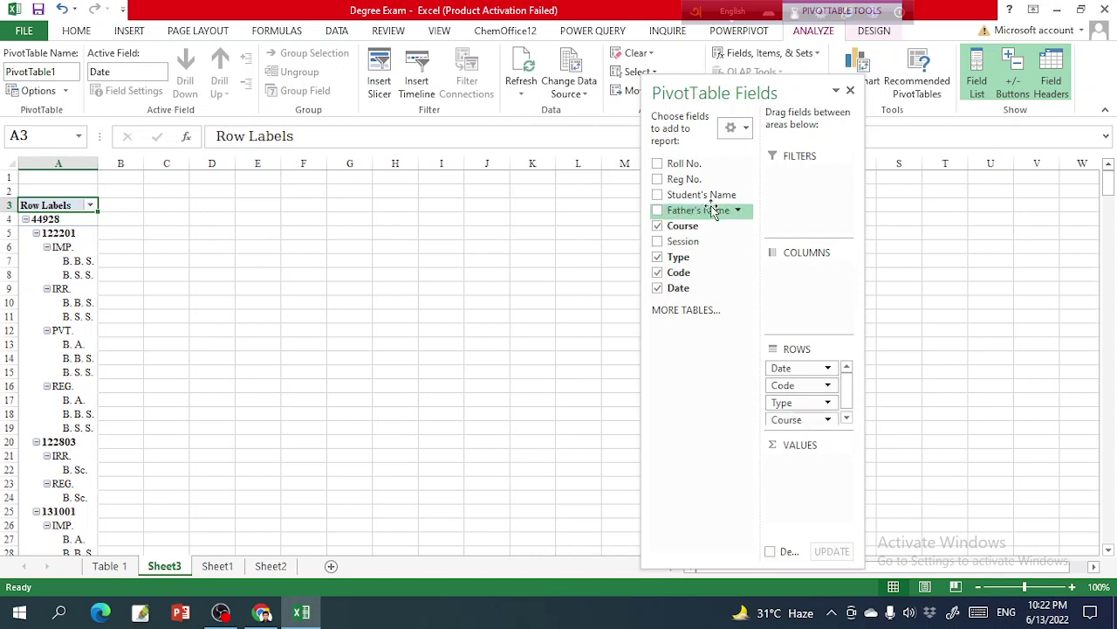
left_click_drag(688, 166, 801, 469)
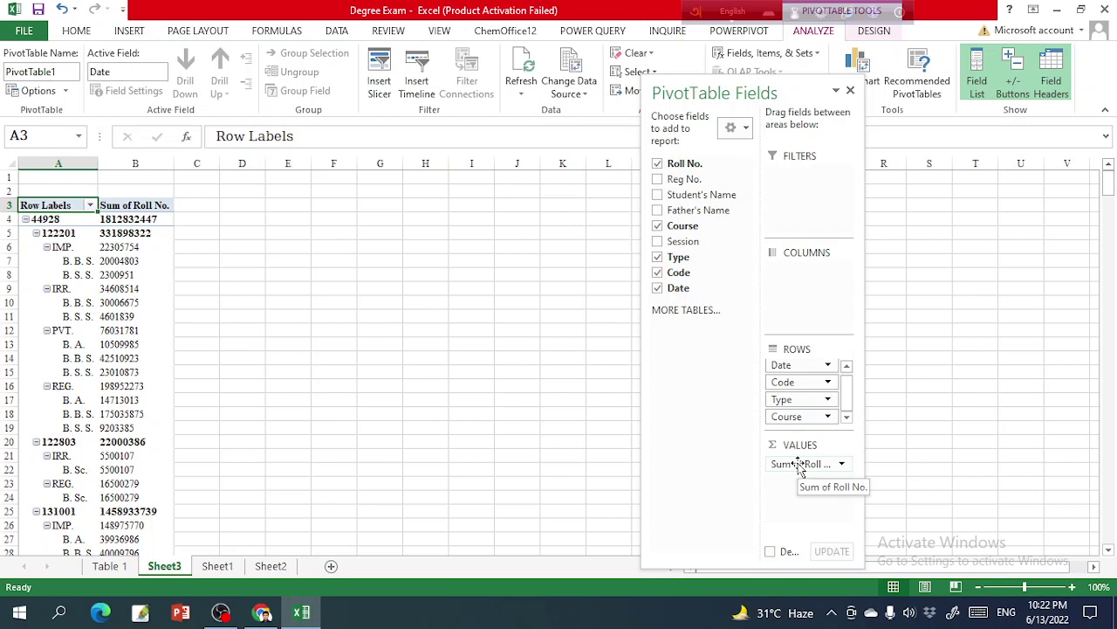
Summarize the Roll No. value field by Count and close the PivotTable field list.
left_click(842, 465)
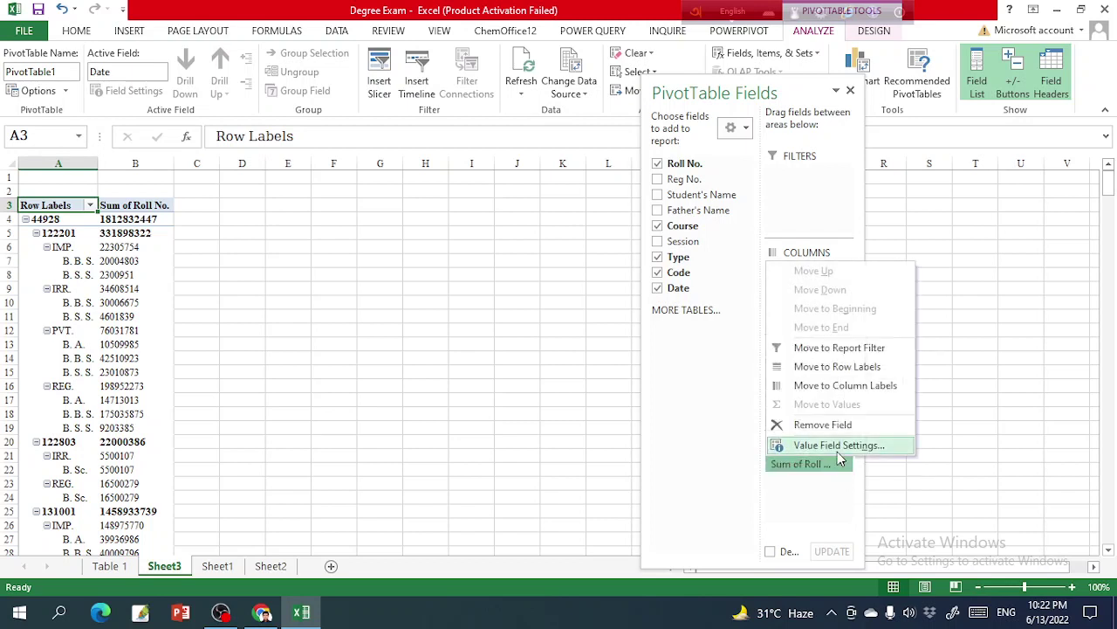
left_click(837, 452)
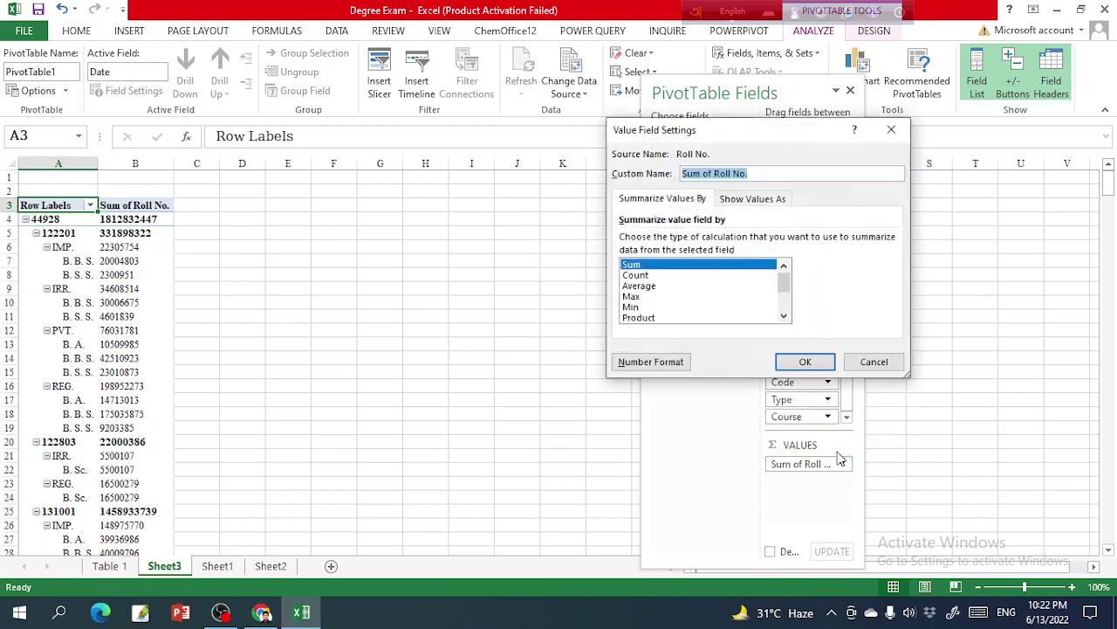
left_click(660, 276)
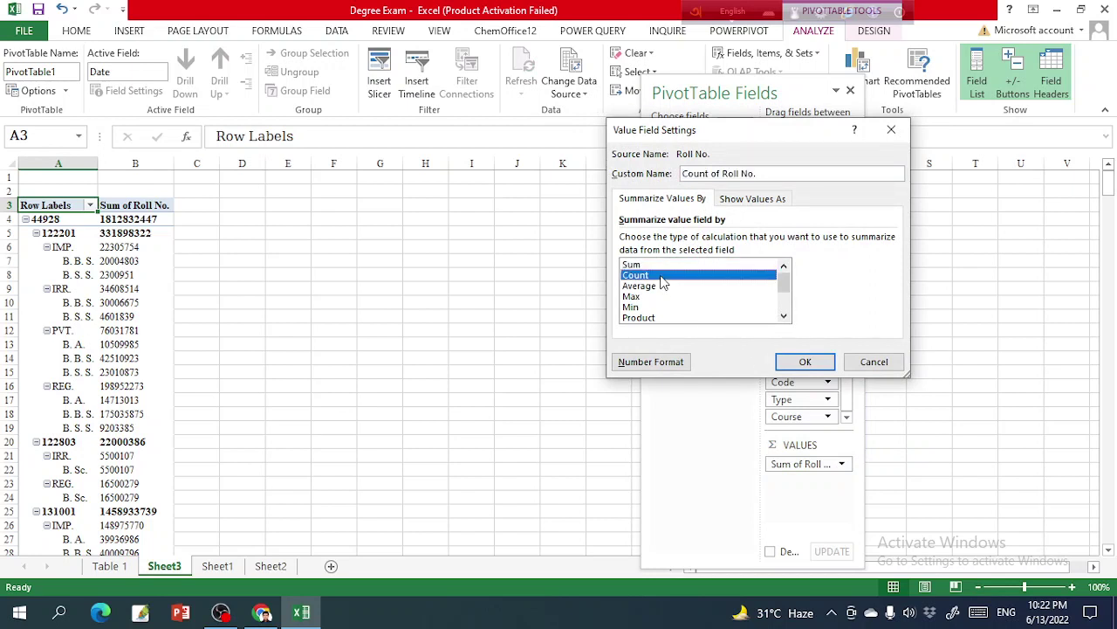
left_click(801, 362)
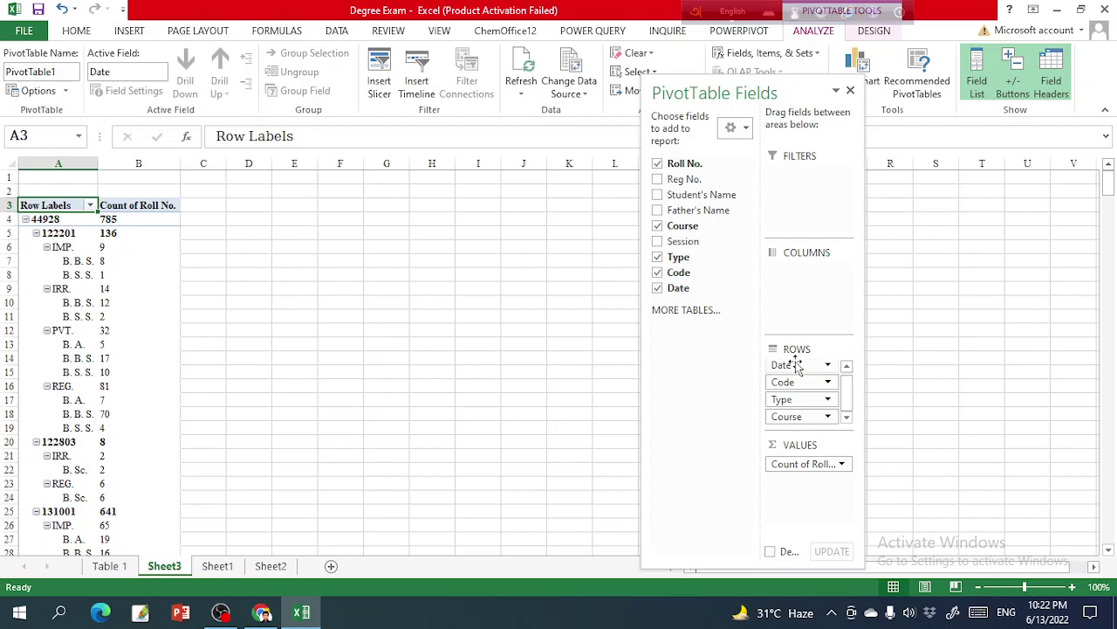
left_click(851, 91)
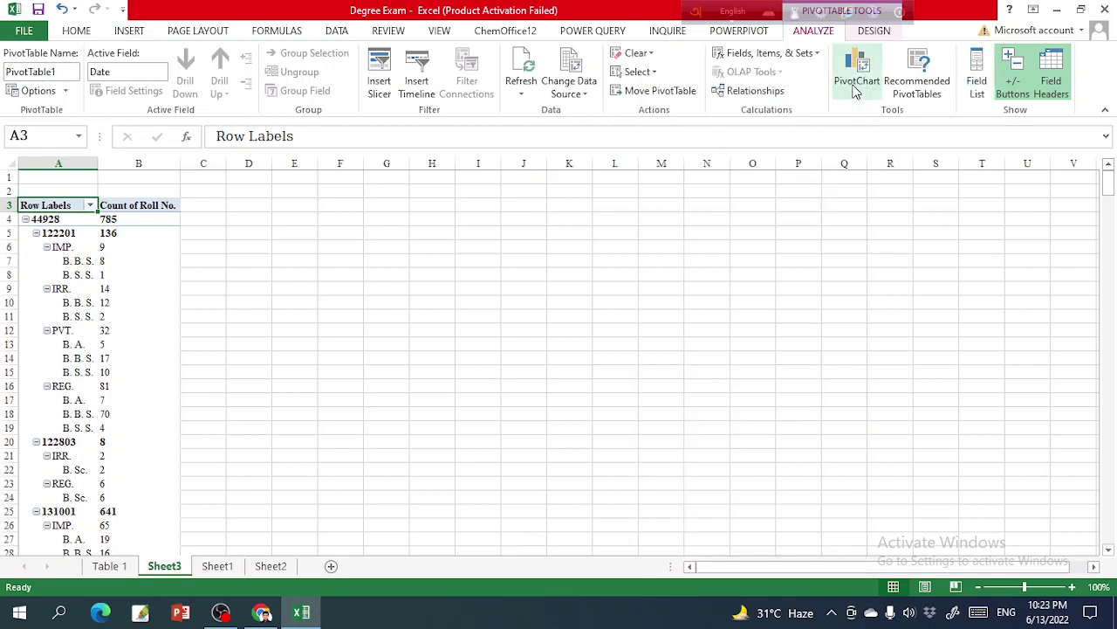
Show the PivotTable in tabular form and hide its expand/collapse buttons.
left_click(873, 32)
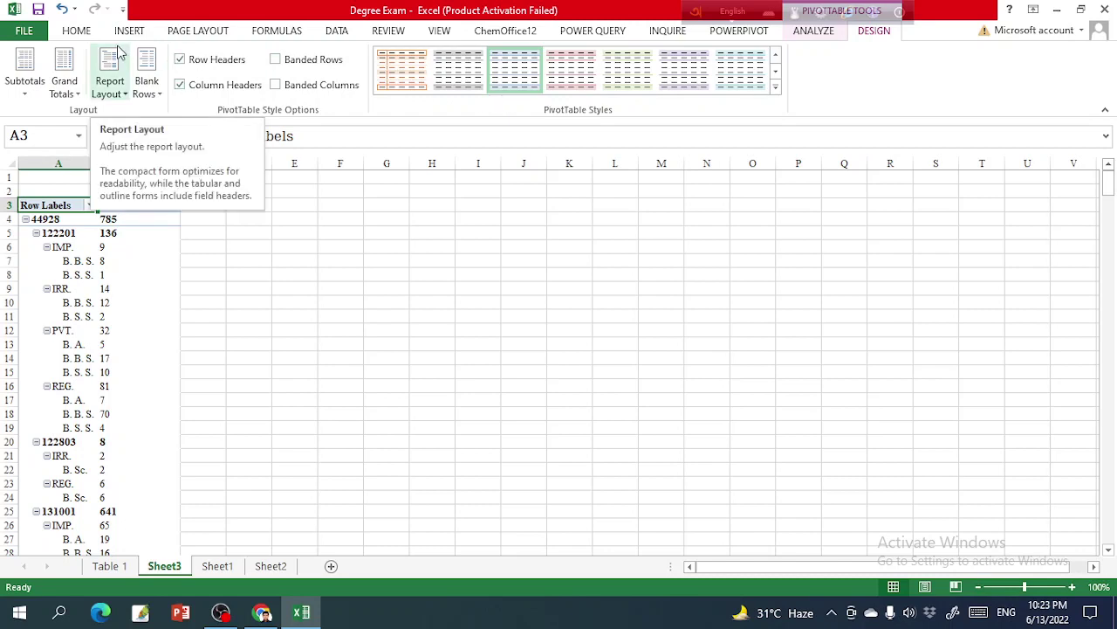
left_click(125, 93)
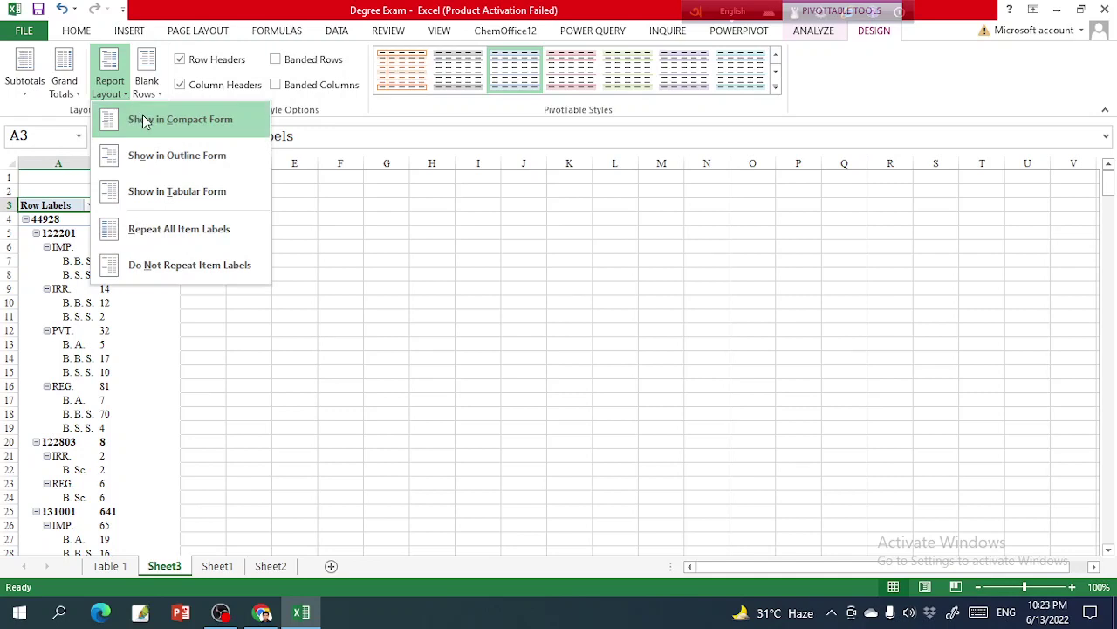
left_click(179, 189)
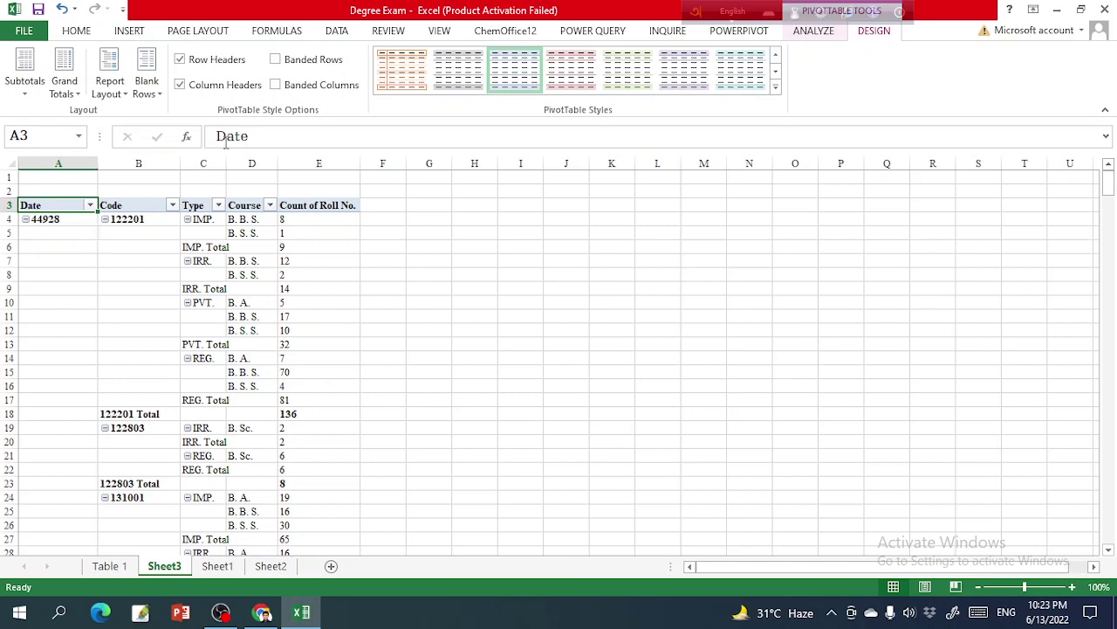
left_click(816, 32)
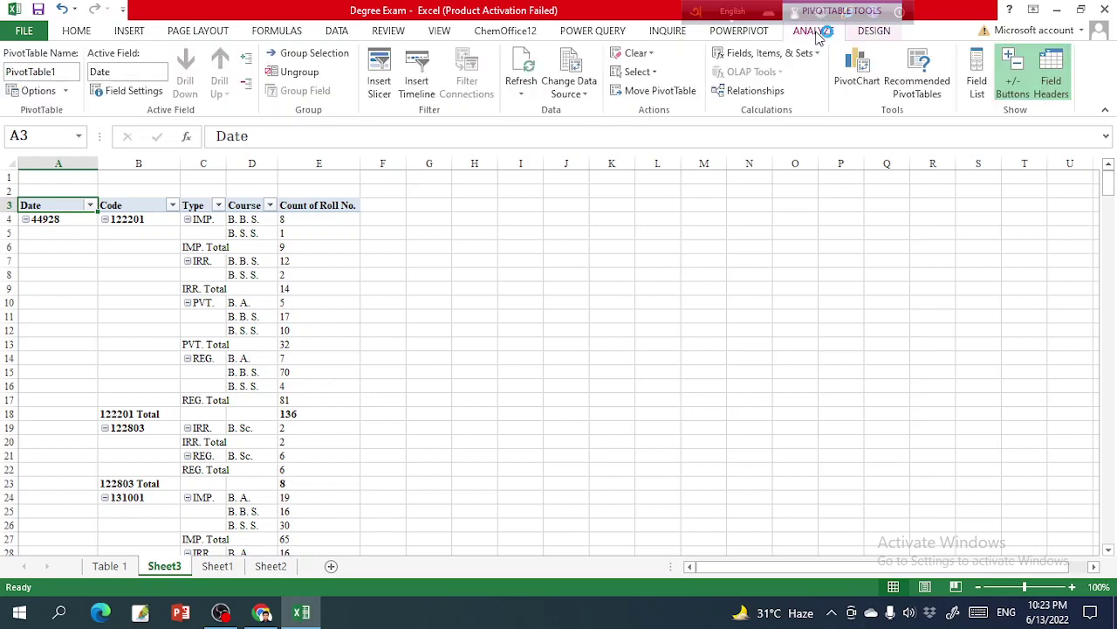
left_click(1014, 88)
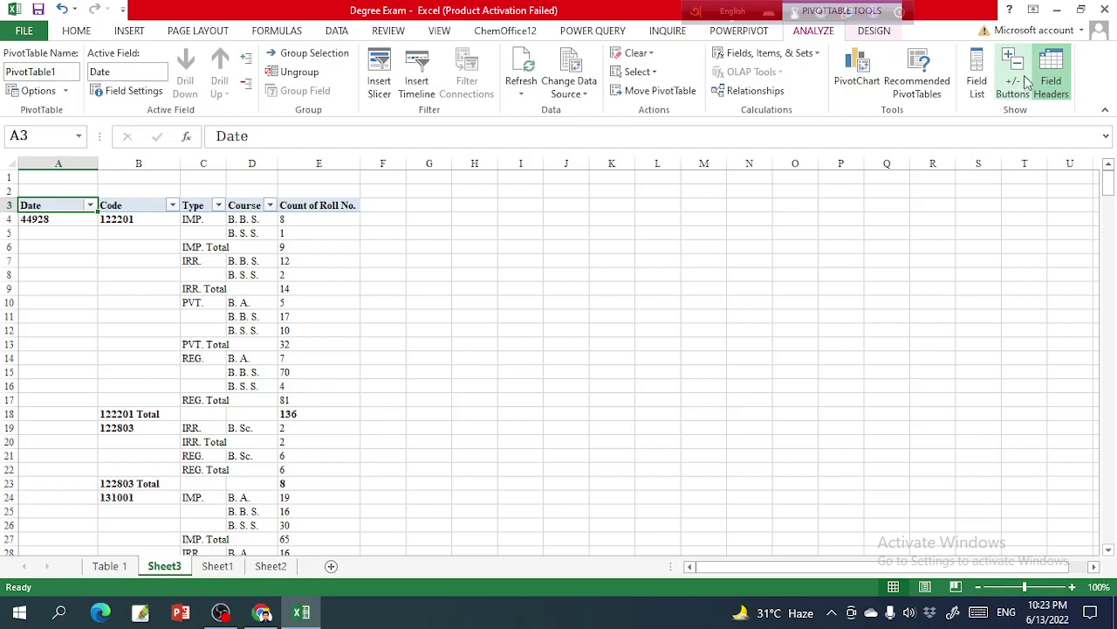
Turn off all subtotals in the PivotTable.
left_click(876, 33)
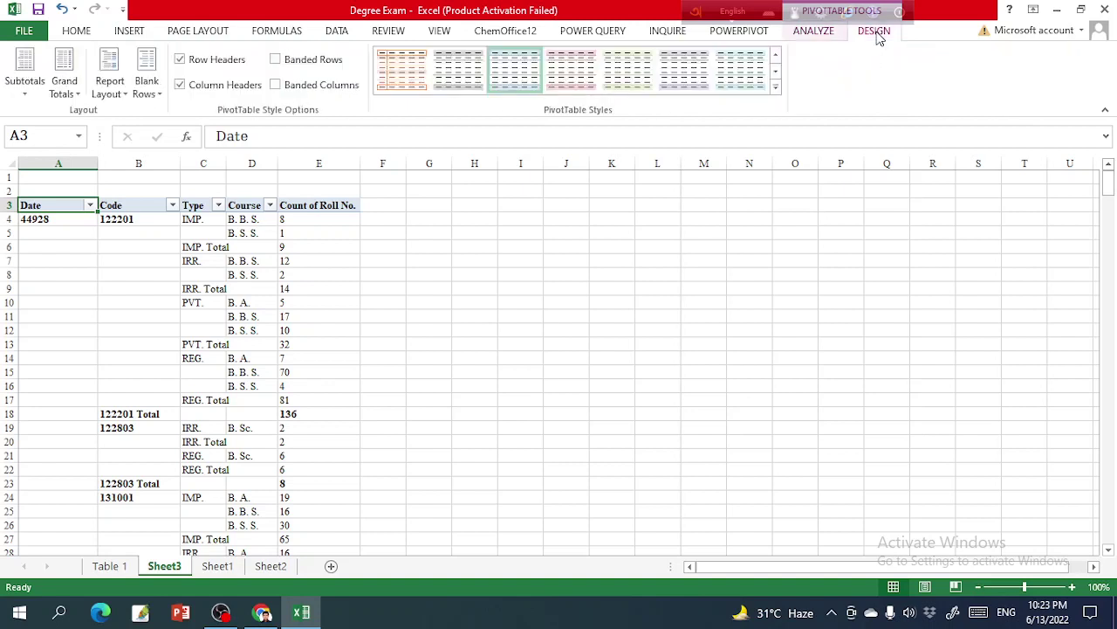
left_click(30, 97)
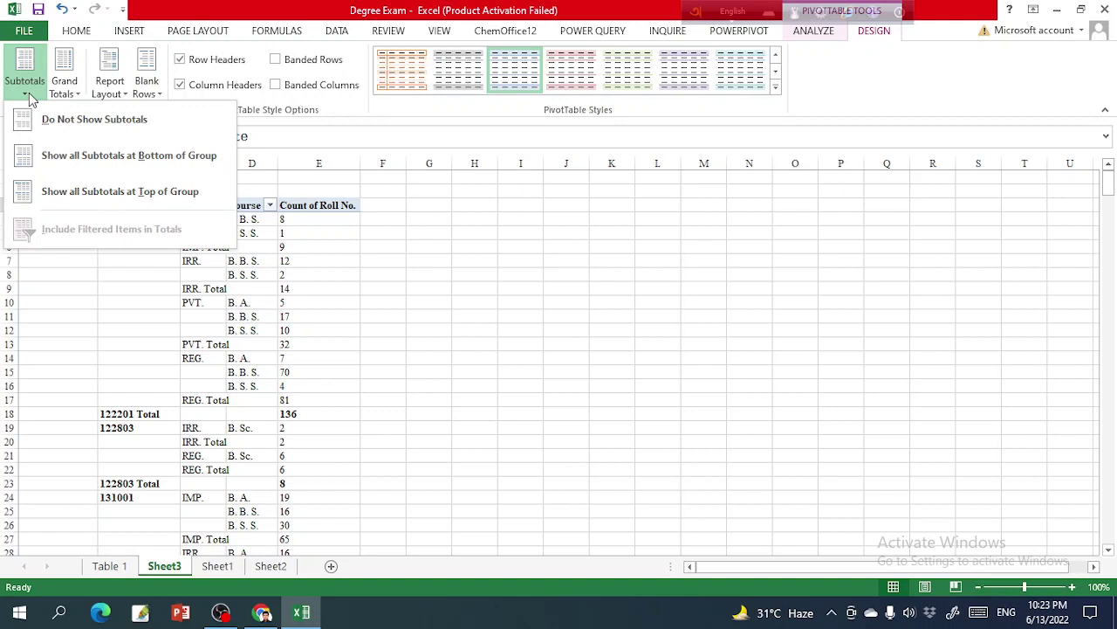
left_click(83, 120)
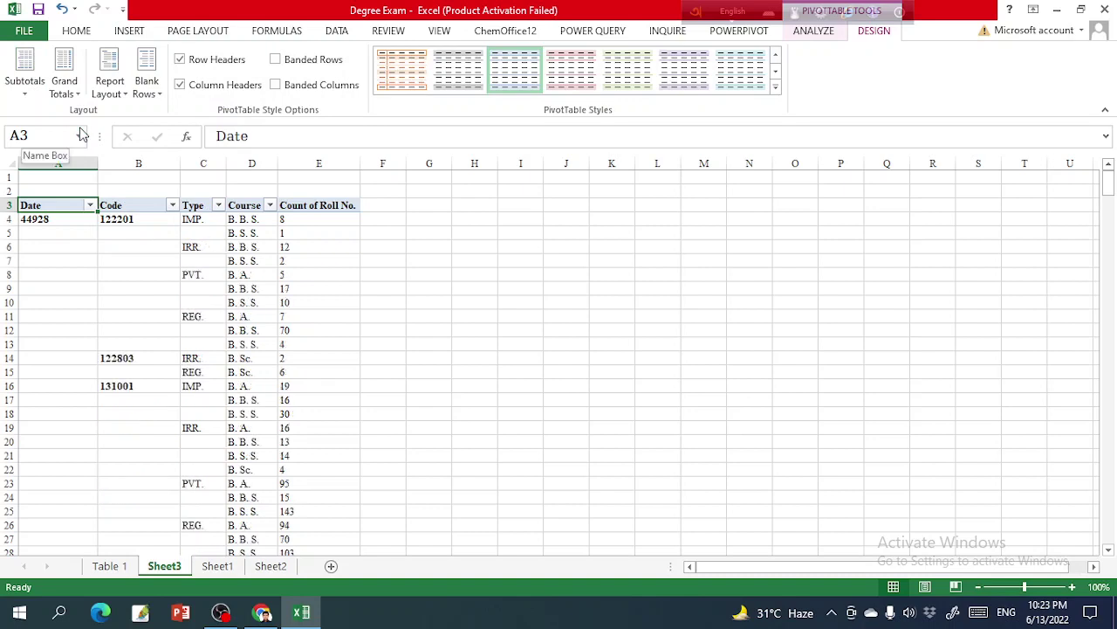
mouse_move(316, 243)
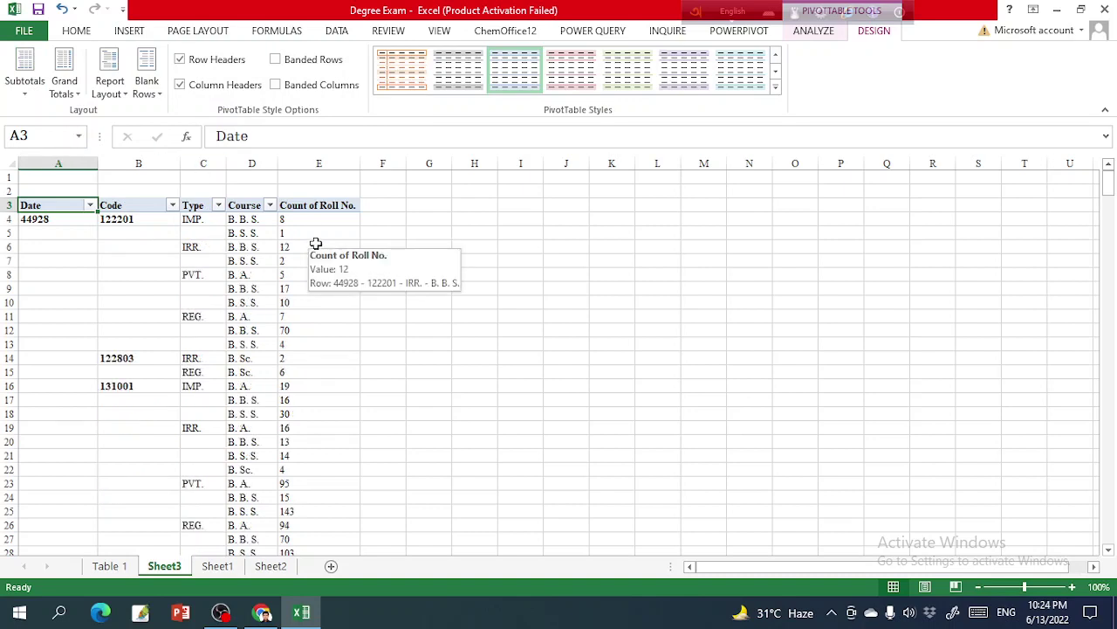
Format the PivotTable dates in cells A4:A30 with the Date number format that shows day, month and four-digit year.
left_click(63, 225)
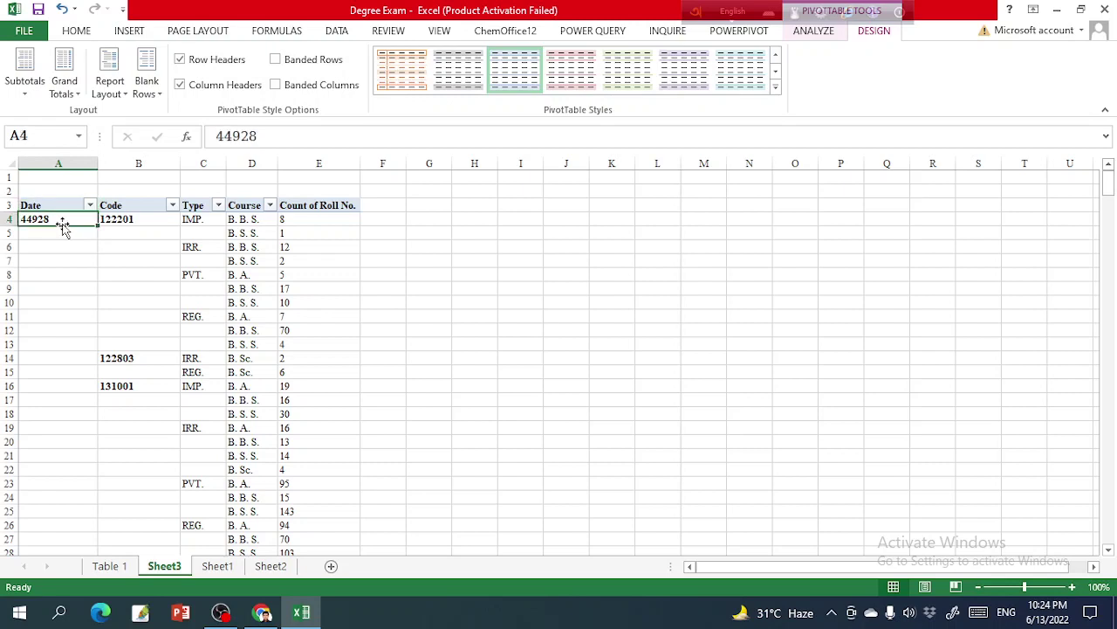
key("ctrl+shift+Down")
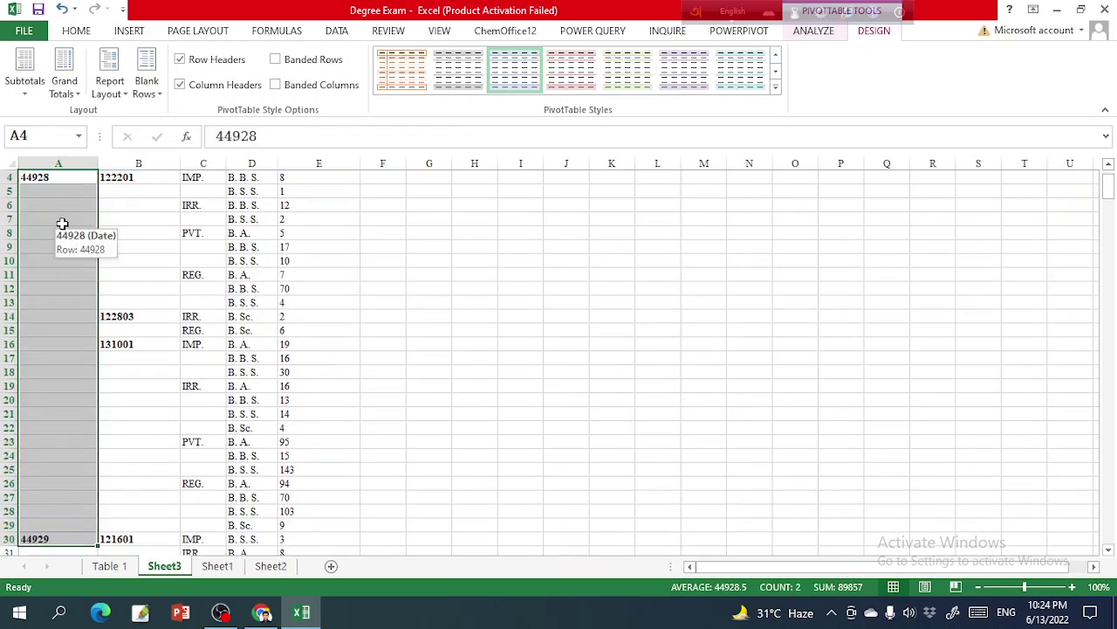
left_click(76, 31)
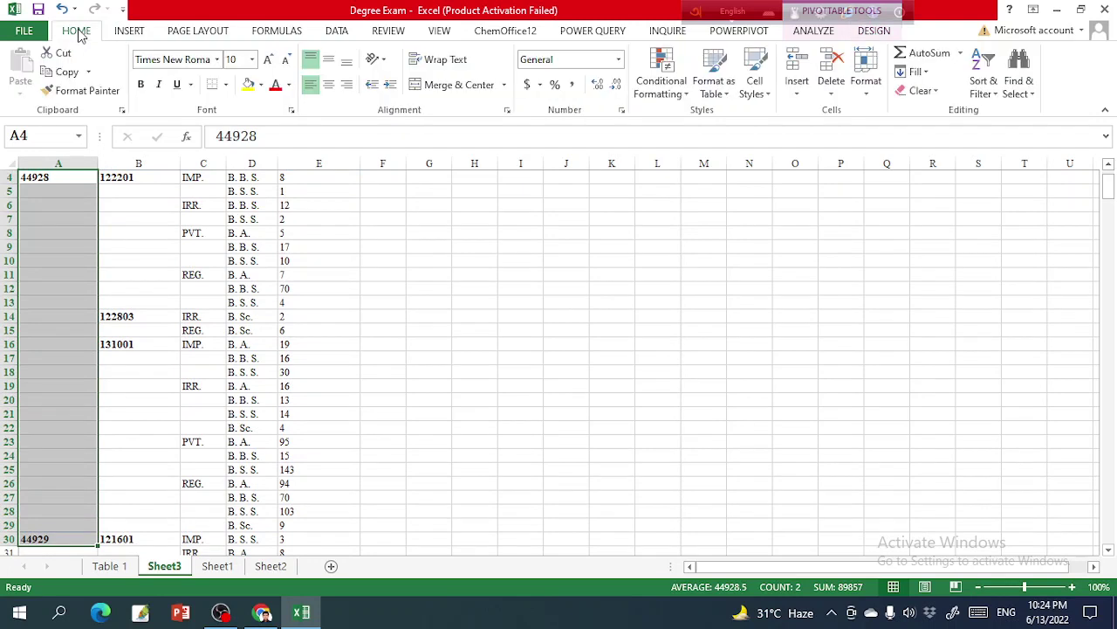
left_click(619, 59)
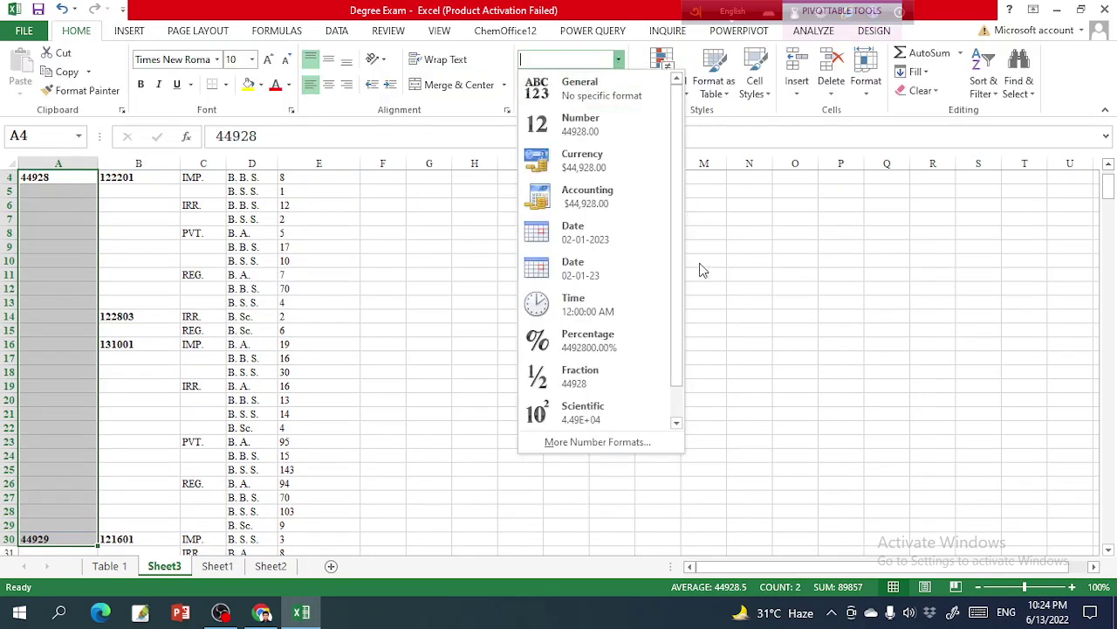
left_click_drag(681, 267, 686, 325)
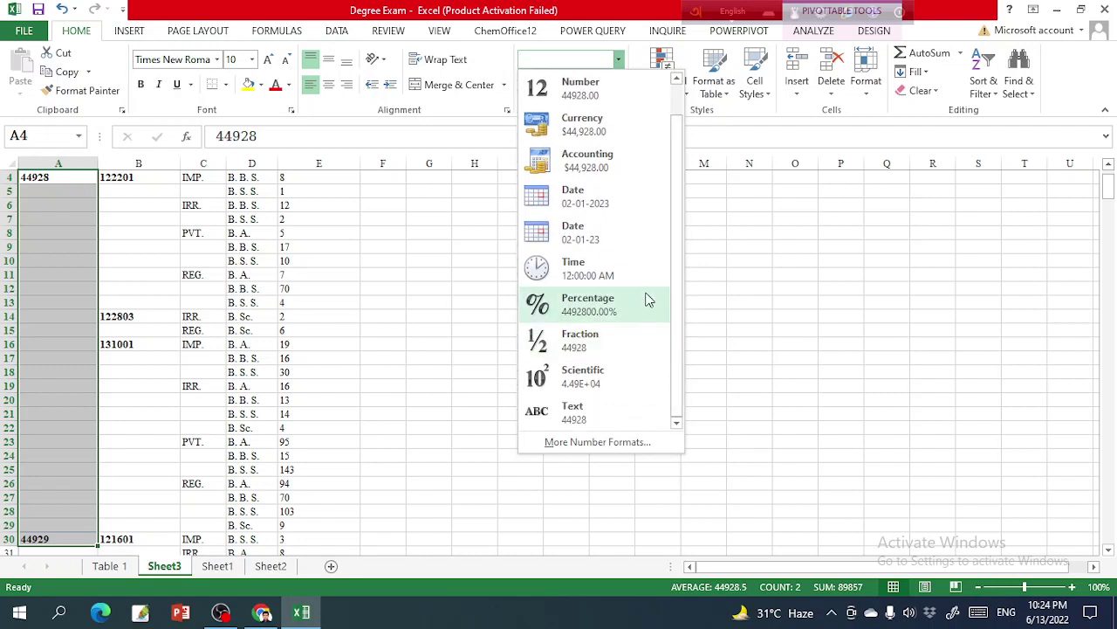
left_click(601, 200)
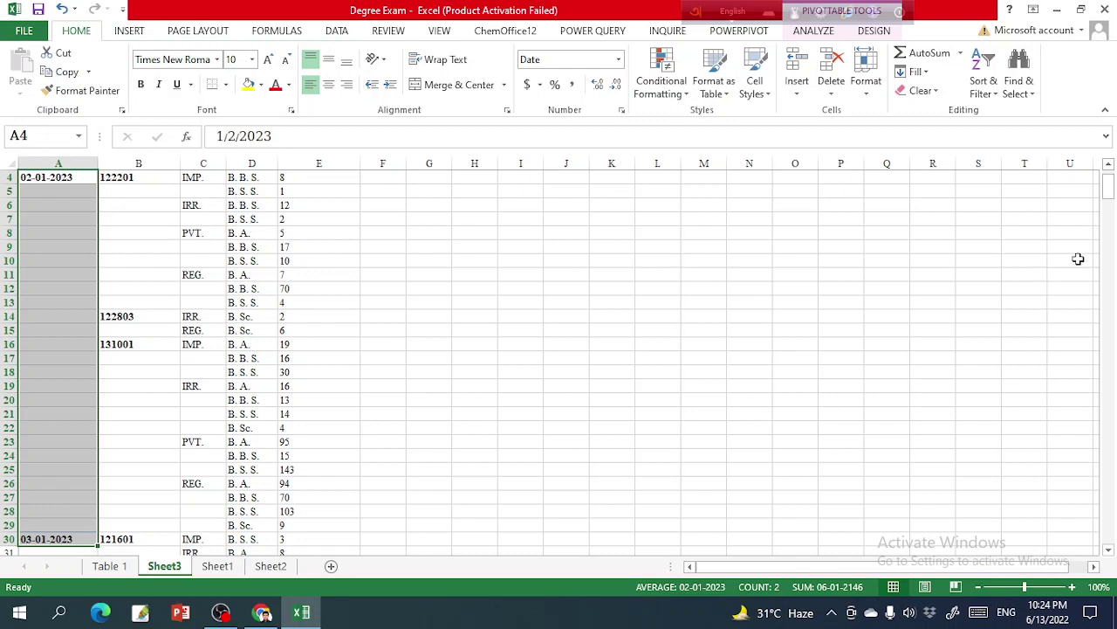
Drill down into the REG. B. B. S. count for code 122201 to list its students, and delete the generated detail sheet.
left_click(1109, 165)
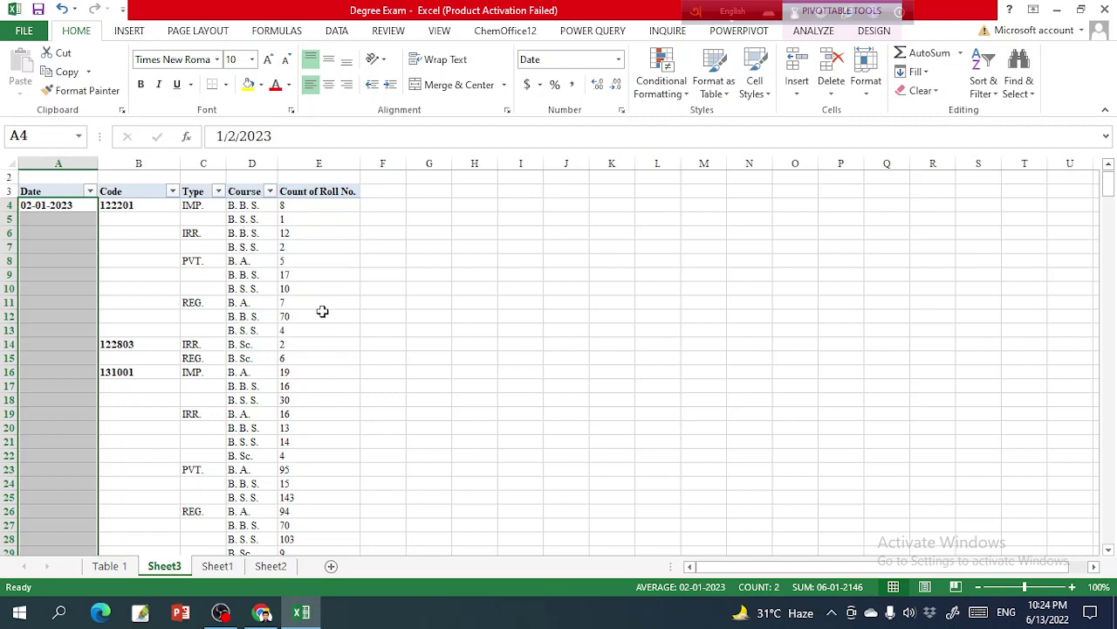
mouse_move(289, 316)
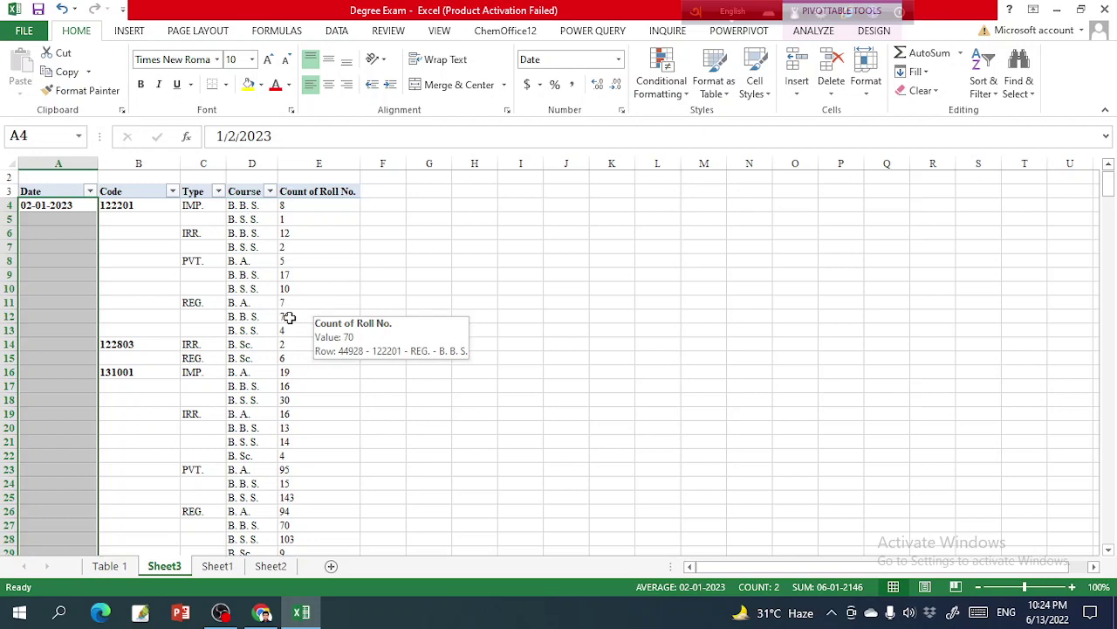
double_click(290, 318)
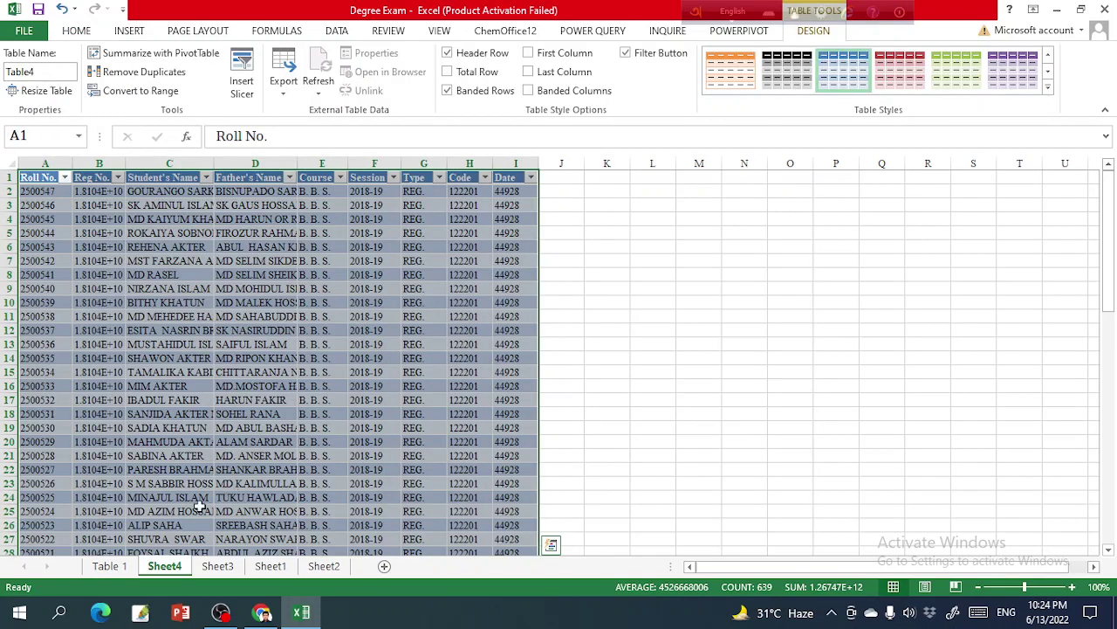
right_click(165, 567)
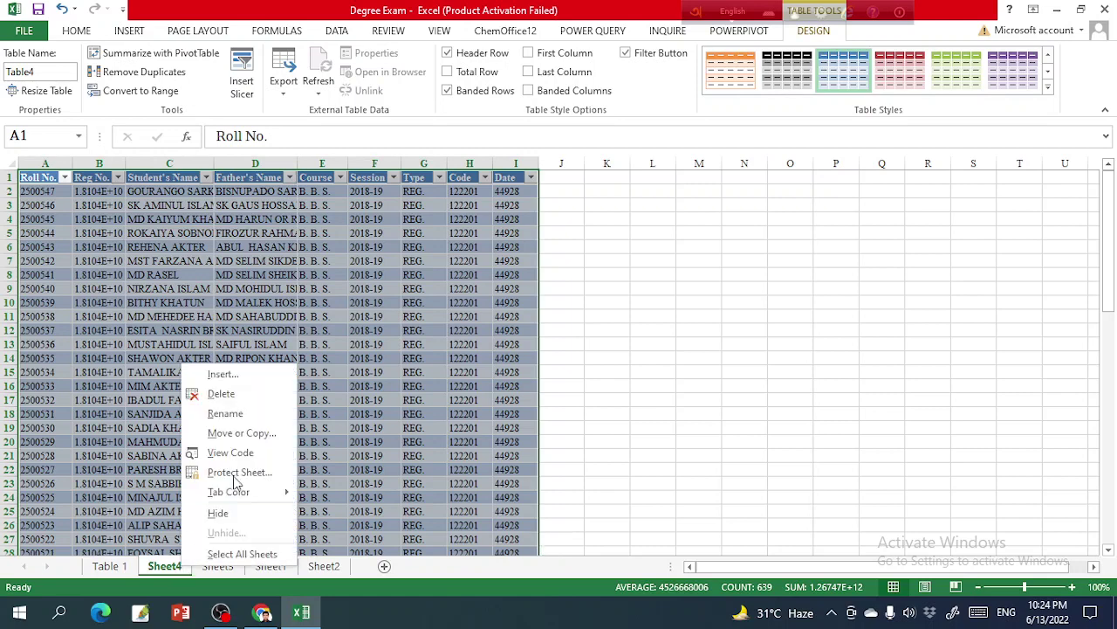
left_click(224, 395)
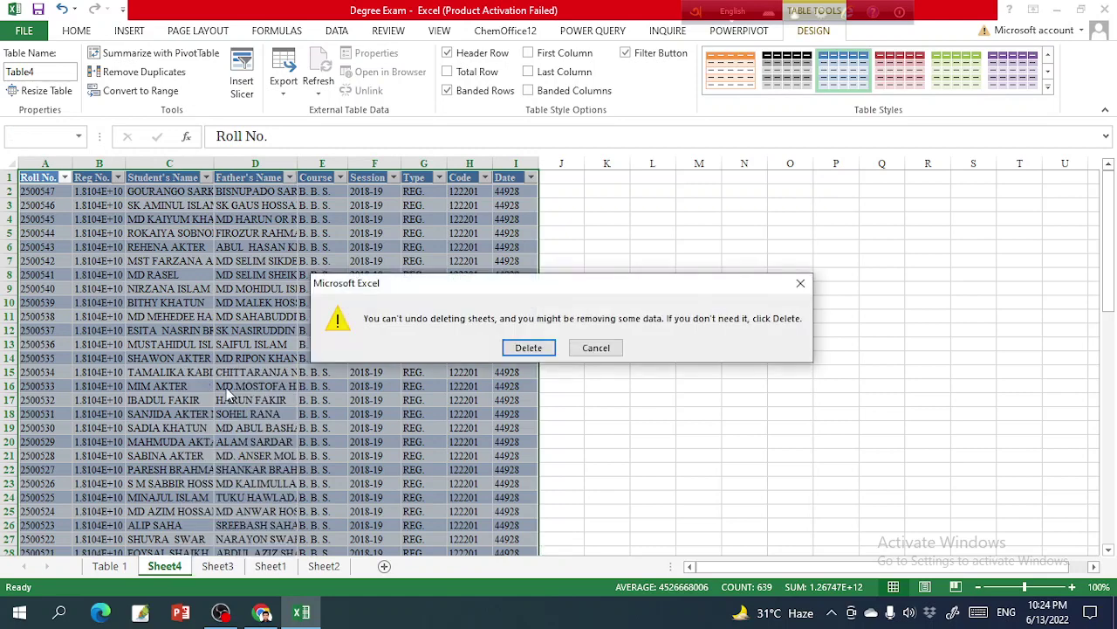
left_click(528, 349)
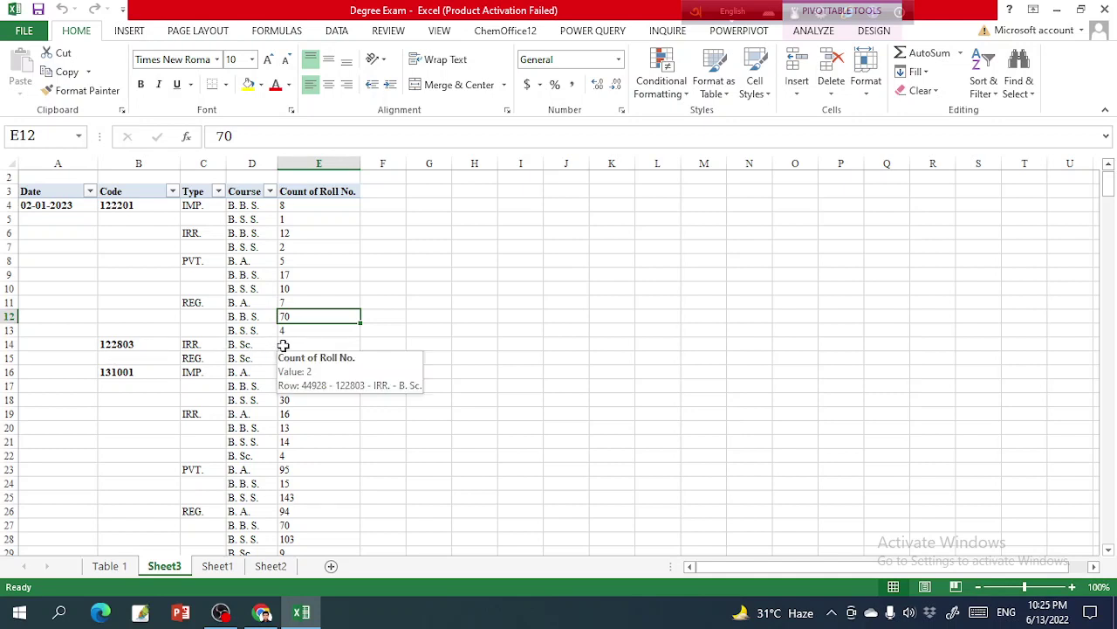
Drill down into the IRR. B. Sc. count for code 122803 on a detail sheet, and delete that sheet.
double_click(284, 346)
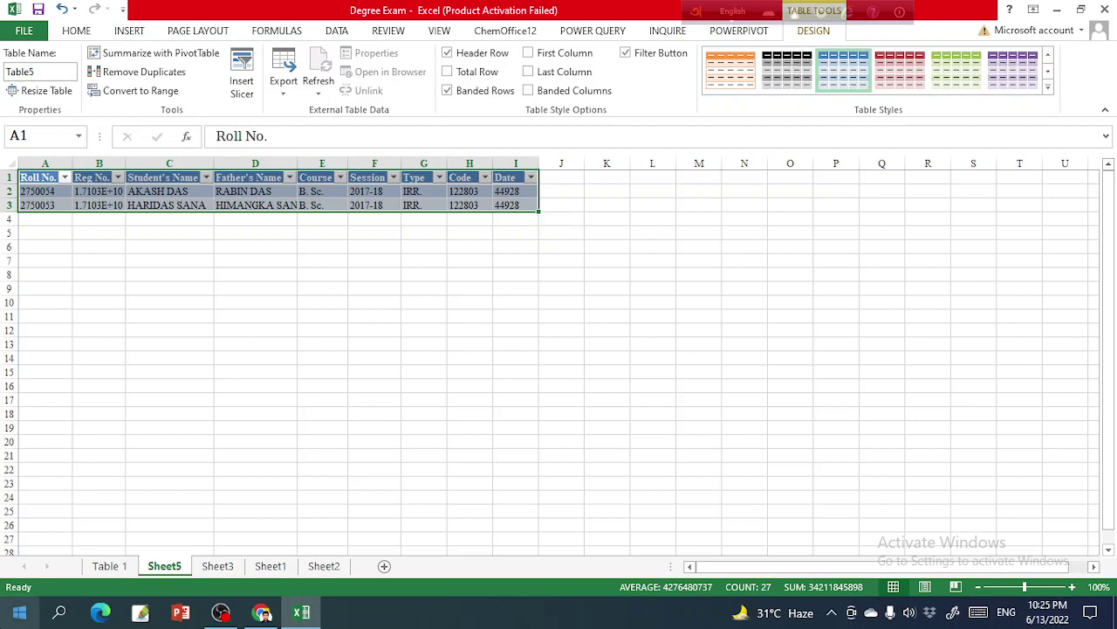
right_click(164, 565)
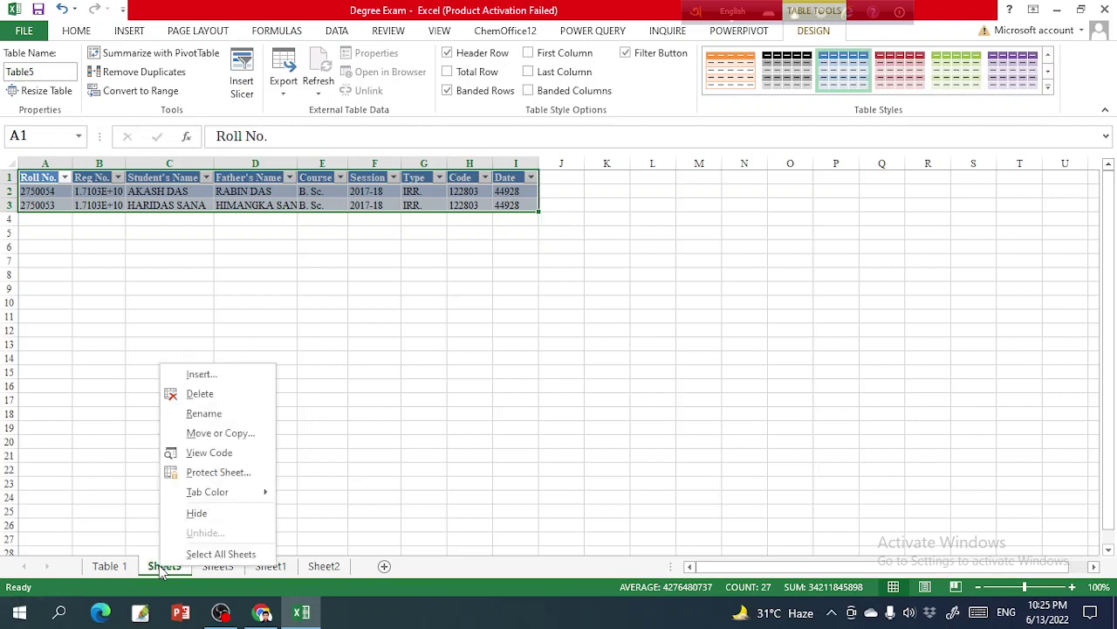
left_click(200, 394)
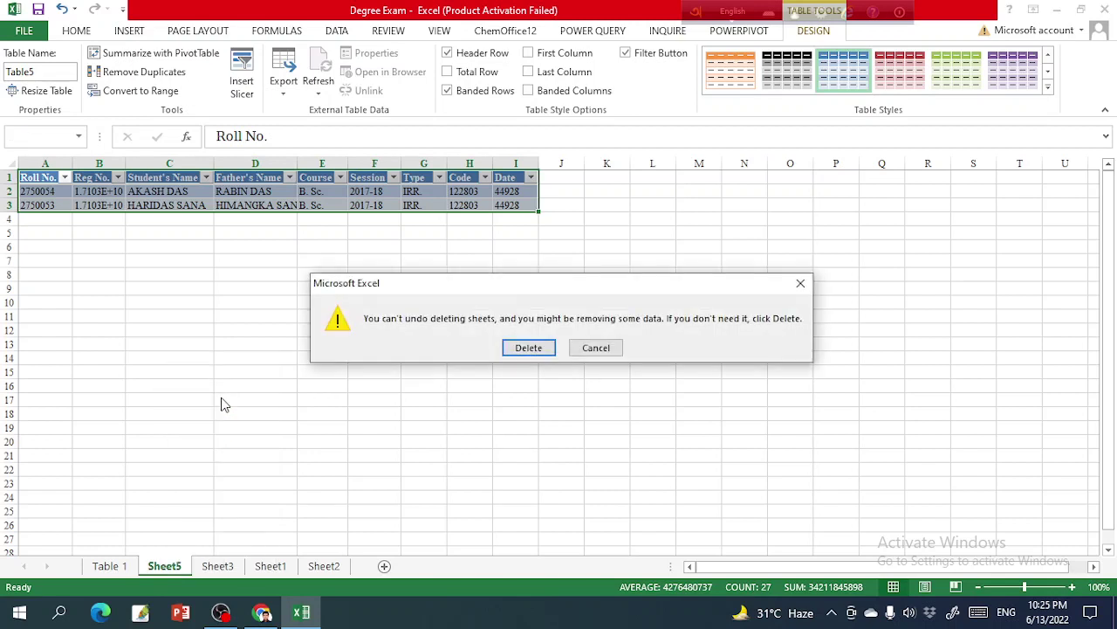
left_click(527, 348)
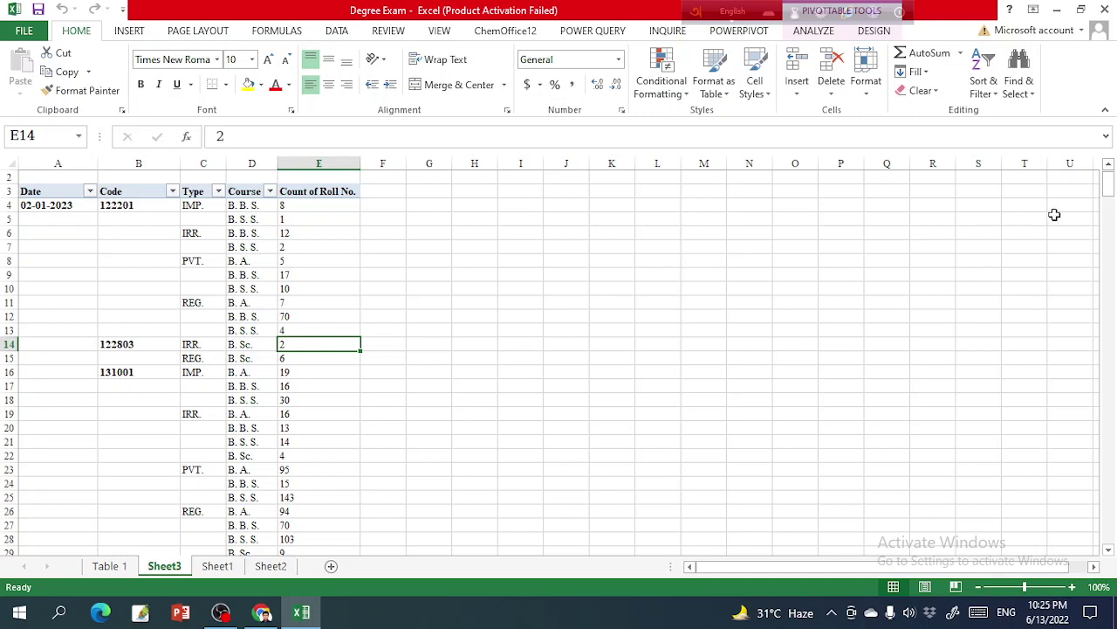
left_click_drag(1112, 188, 1112, 218)
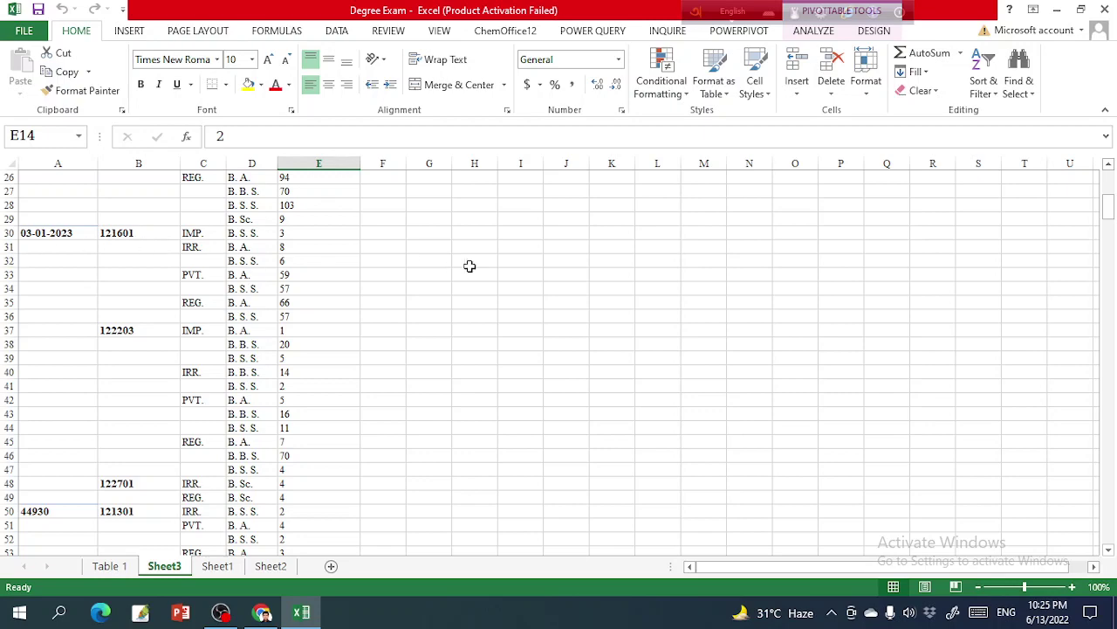
left_click_drag(1109, 206, 1110, 187)
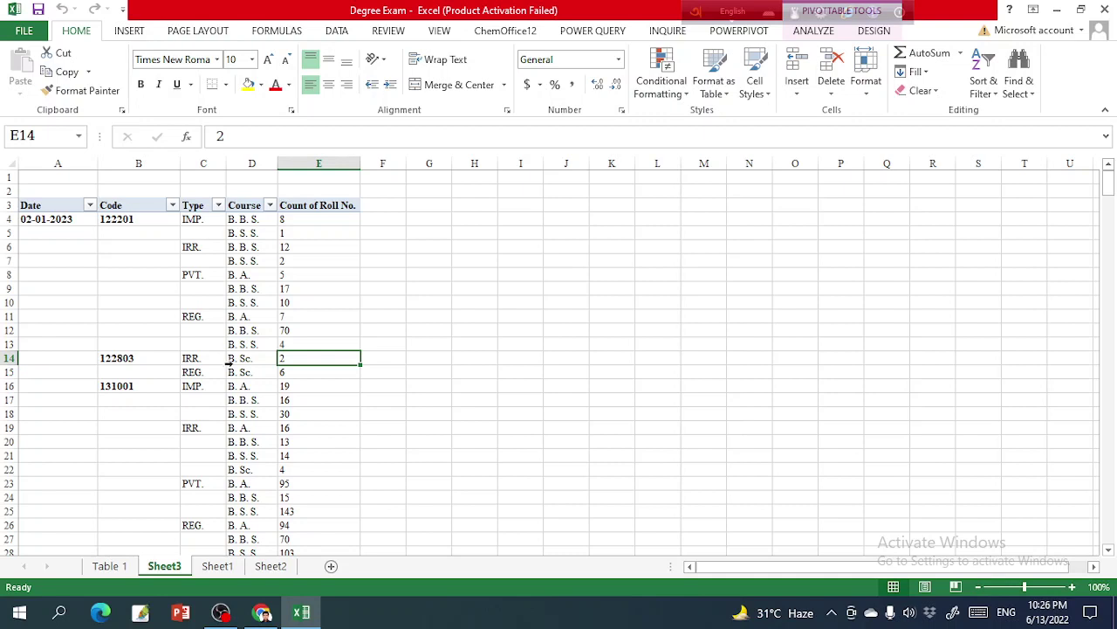
mouse_move(291, 303)
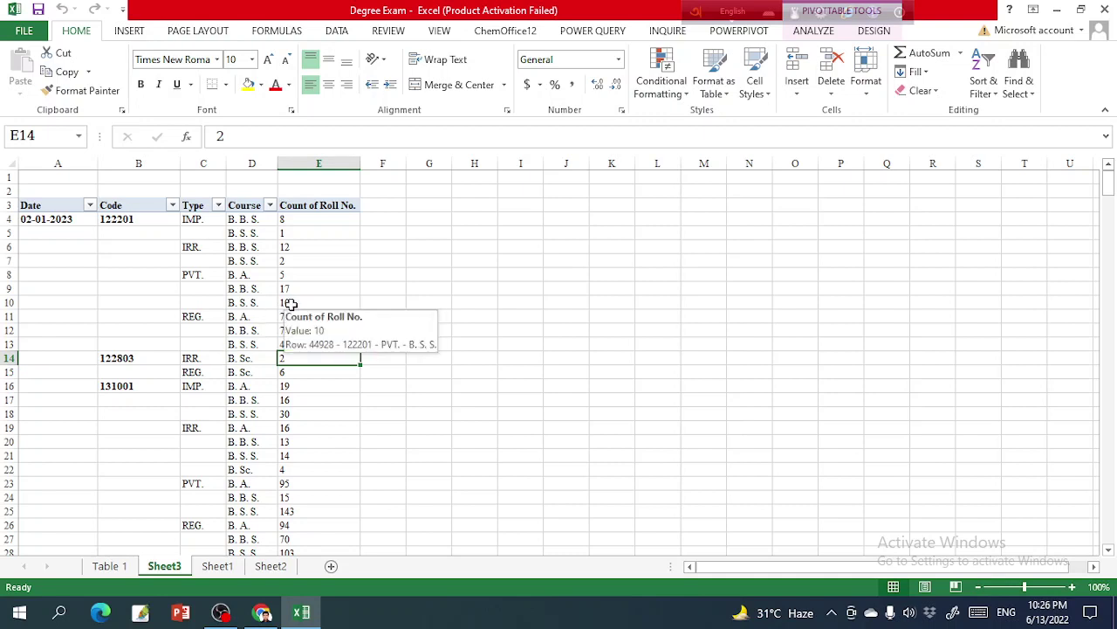